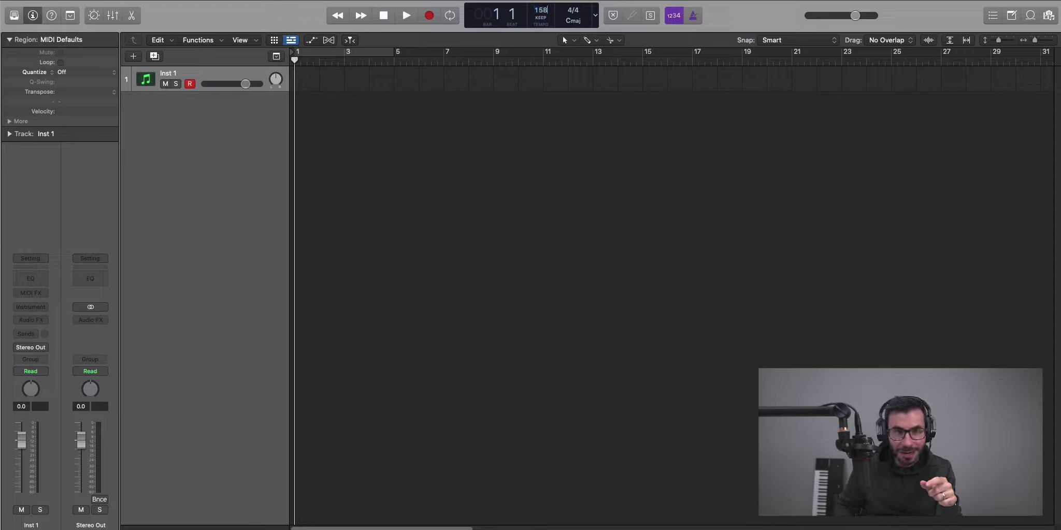
Step: Load the Serum instrument on the Inst 1 track with the SY In Your Face preset from the Trippie Serum bank
click(31, 308)
click(37, 334)
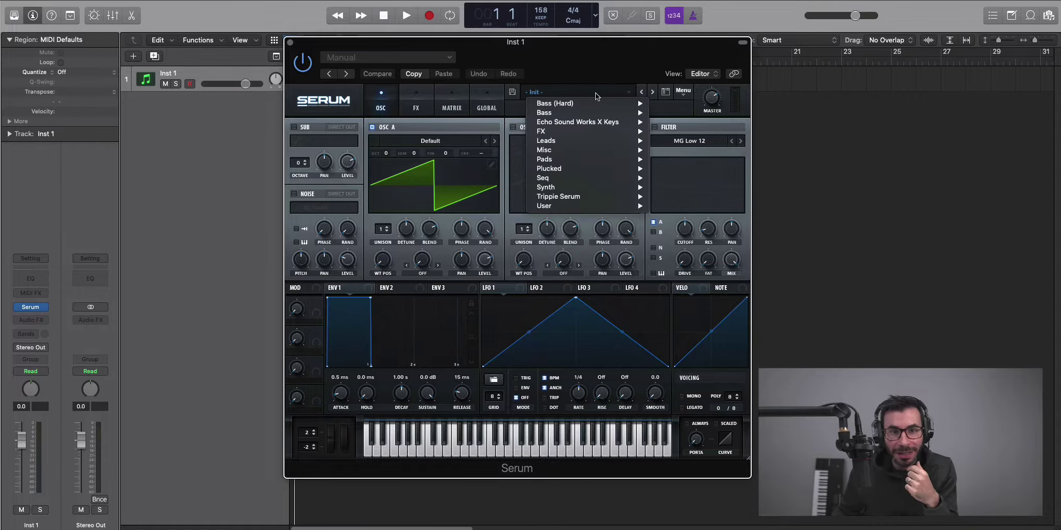
mouse_move(580, 197)
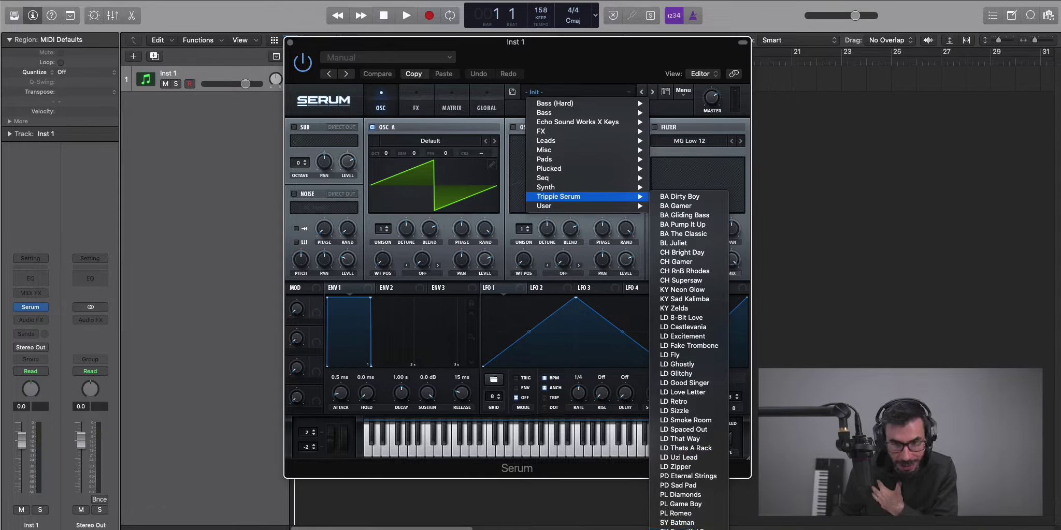
click(702, 518)
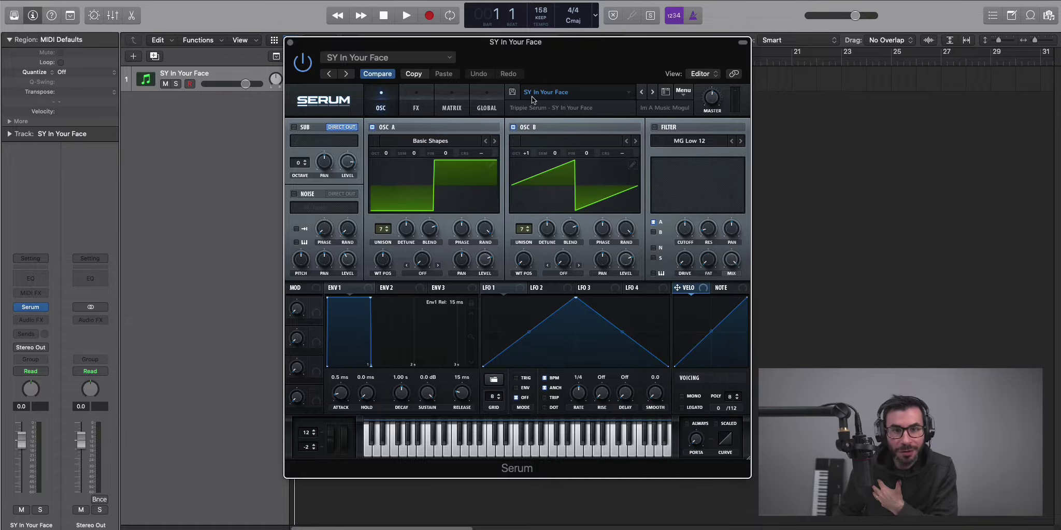
Step: Create a MIDI region at bar 1 on the SY In Your Face track and extend it to bar 5
click(290, 43)
super+click(313, 83)
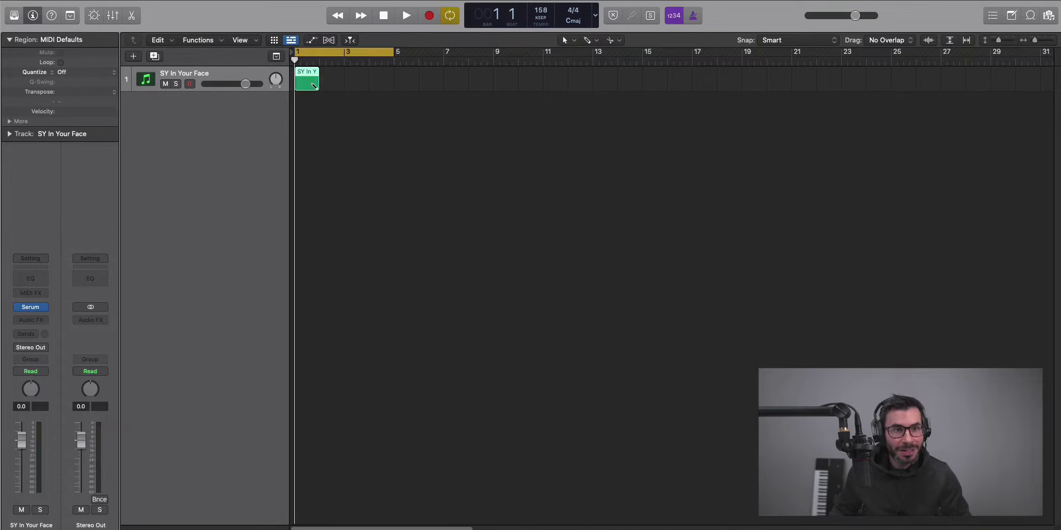
drag(316, 88, 389, 88)
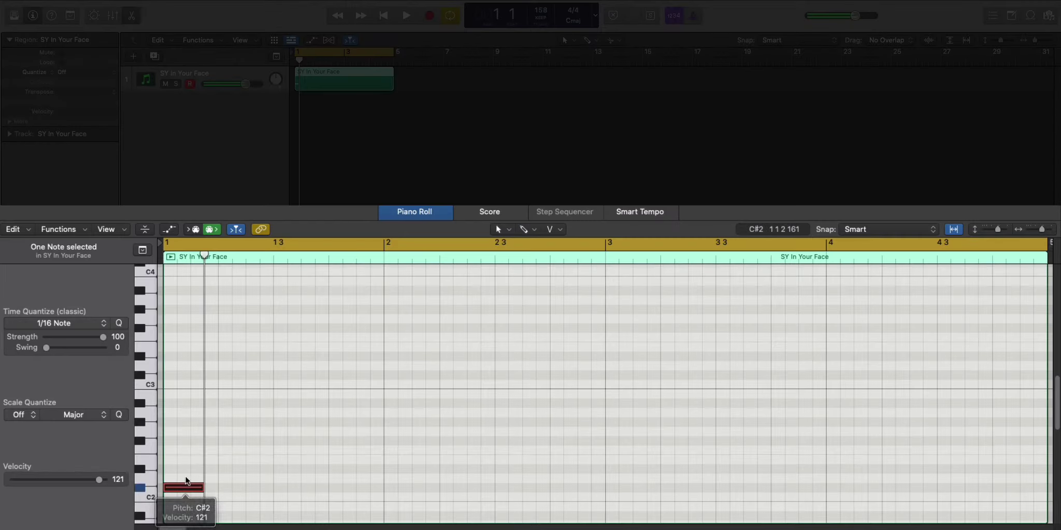
Step: Build a D♭ major chord at bar 1 by copying the C#2 note up to F2 and G#2, and audition it
drag(189, 484, 189, 448)
drag(189, 449, 186, 417)
key(space)
key(space)
key(space)
key(space)
key(space)
key(space)
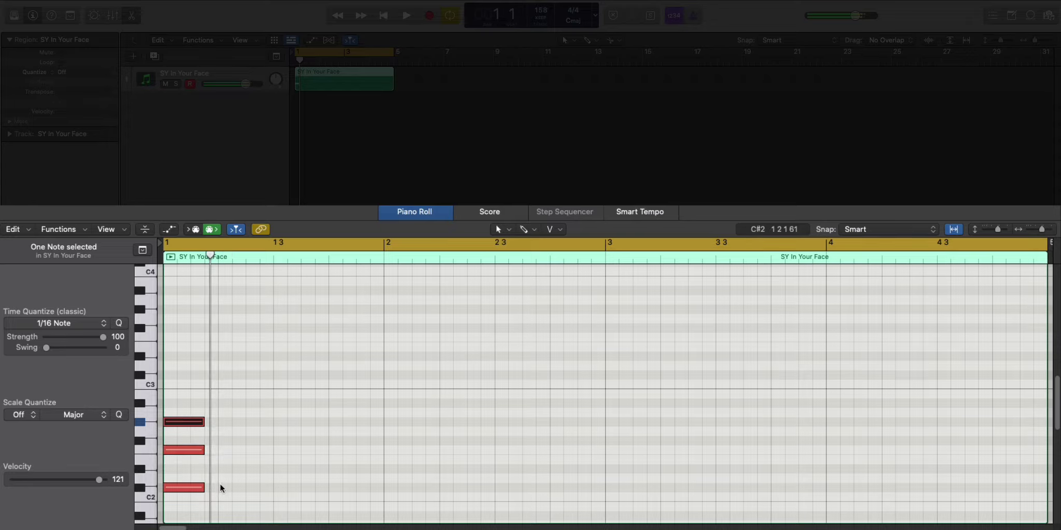
Step: Copy the D♭ chord to just before beat 3 of bar 1, transposed down to an A♭ chord on G#1, and play it back
drag(222, 490, 177, 412)
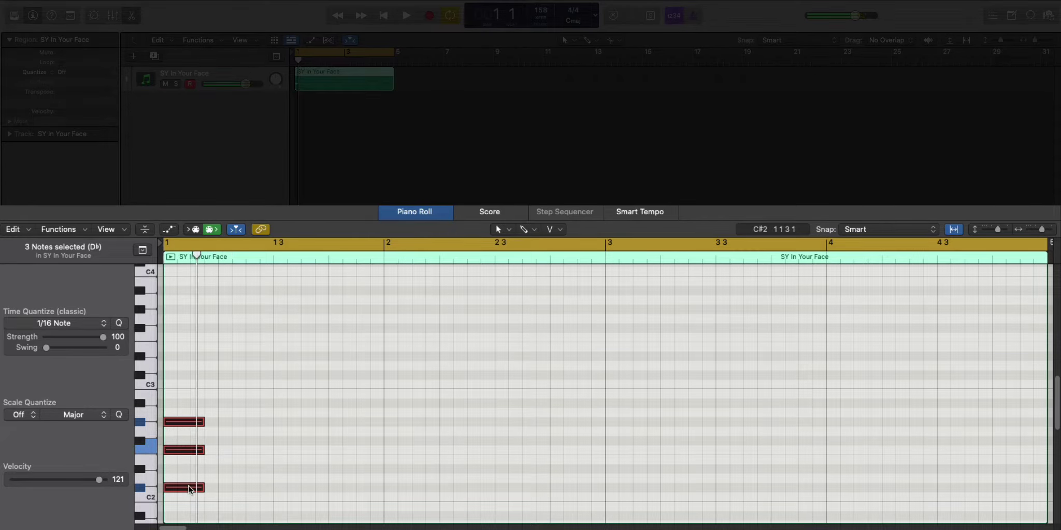
drag(189, 488, 276, 455)
key(space)
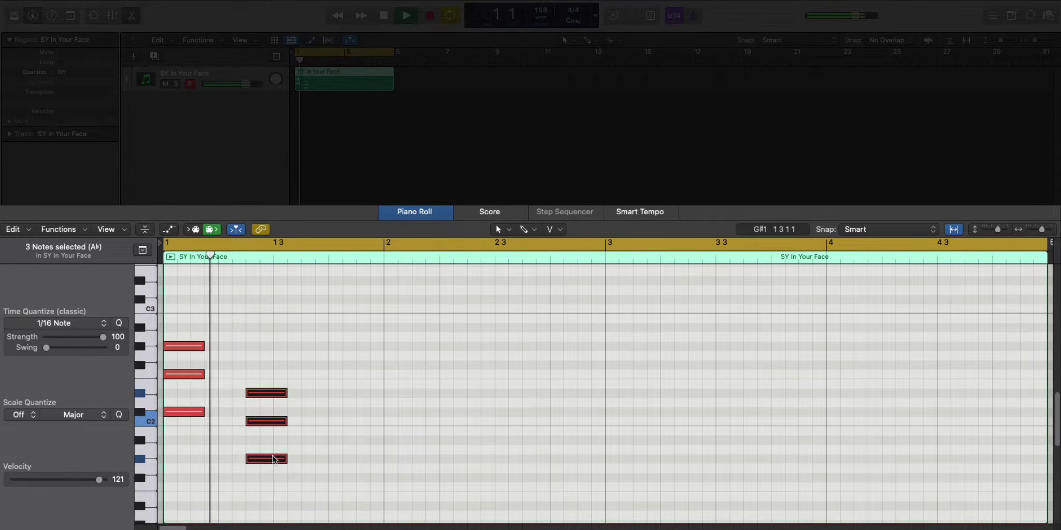
key(space)
key(space)
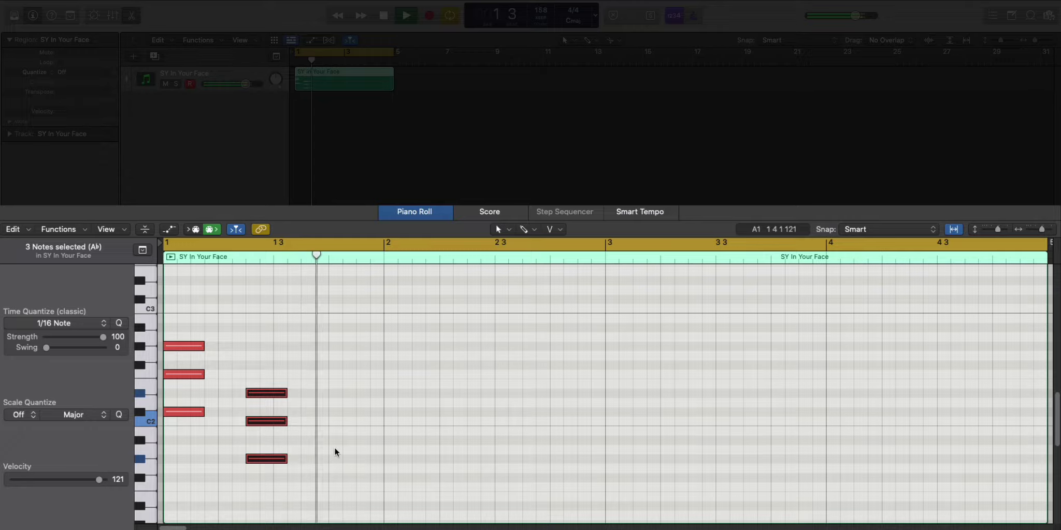
key(space)
Step: Copy the A♭ chord to beat 4 of bar 1, transposed up to a B♭ chord on A#1, and play it back
drag(287, 502, 268, 396)
drag(267, 462, 350, 443)
key(space)
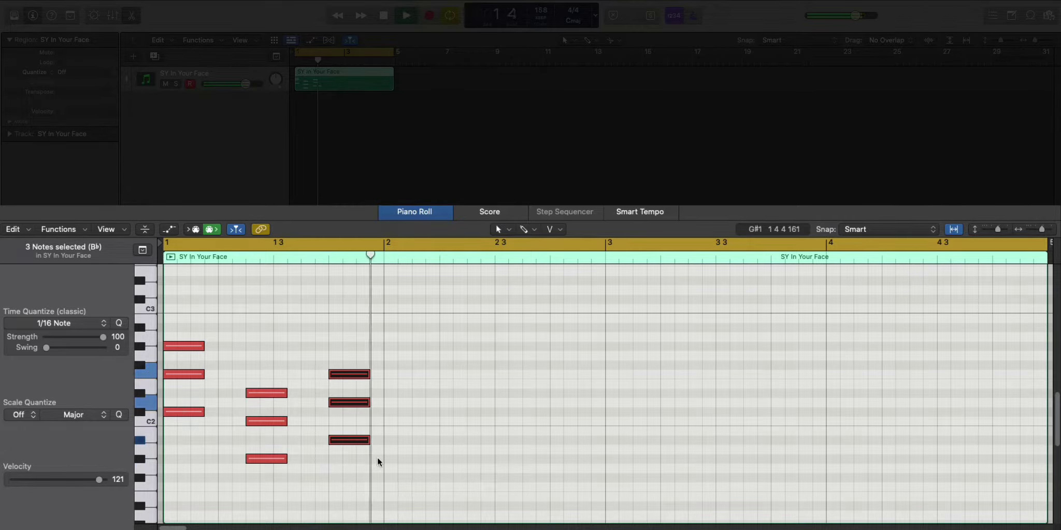
key(space)
Step: Lower the middle note of the beat 4 chord to C#2 to make it B♭ minor, and audition it
click(356, 421)
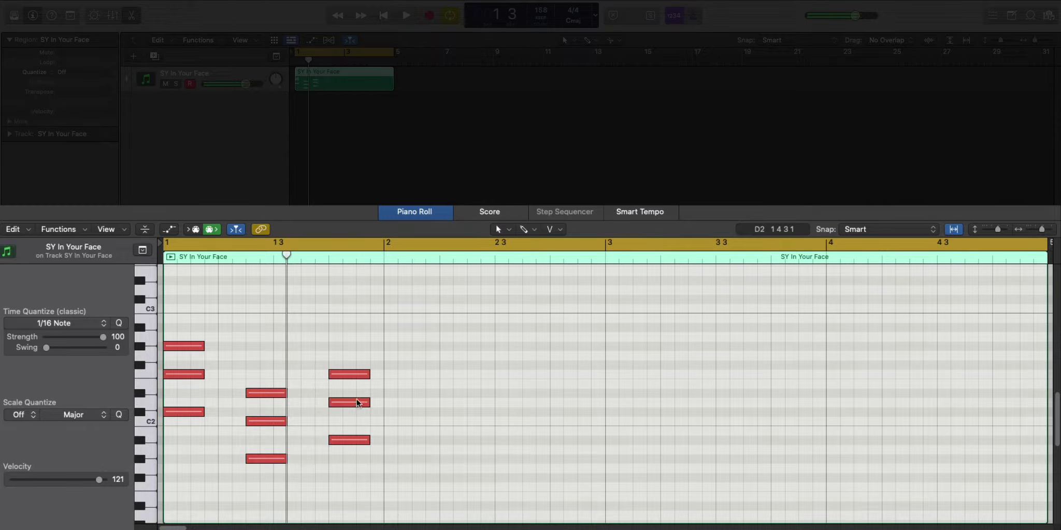
drag(357, 403, 363, 412)
key(space)
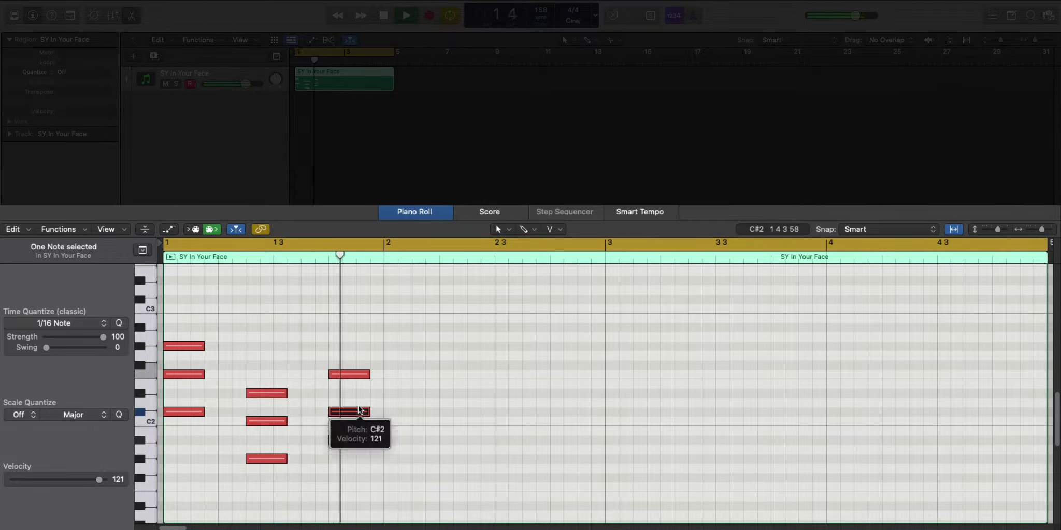
key(space)
Step: Copy the B♭ minor chord to beat 4 of bar 2 and to the start of bar 3, and play back the progression
drag(459, 487, 568, 380)
key(space)
key(super+Left)
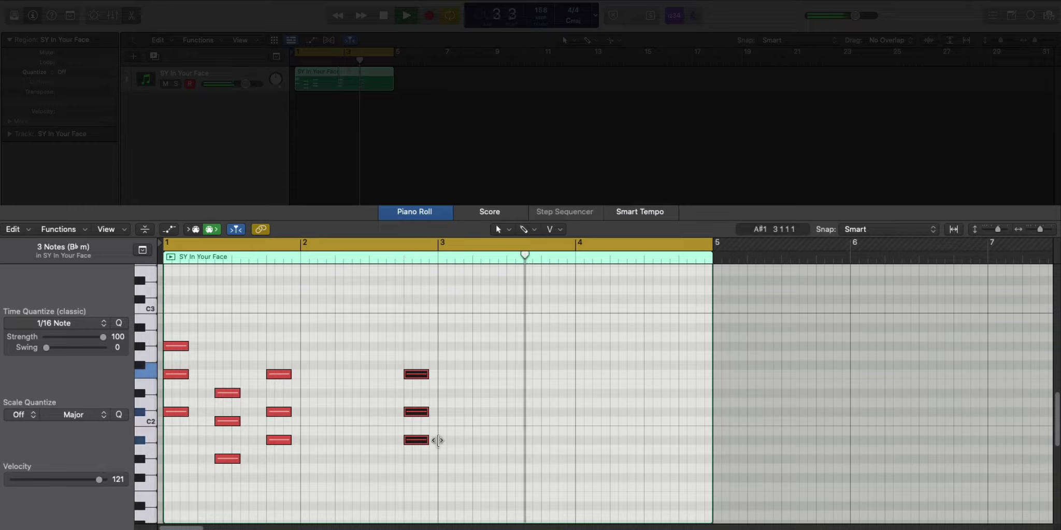
drag(426, 440, 460, 439)
key(Return)
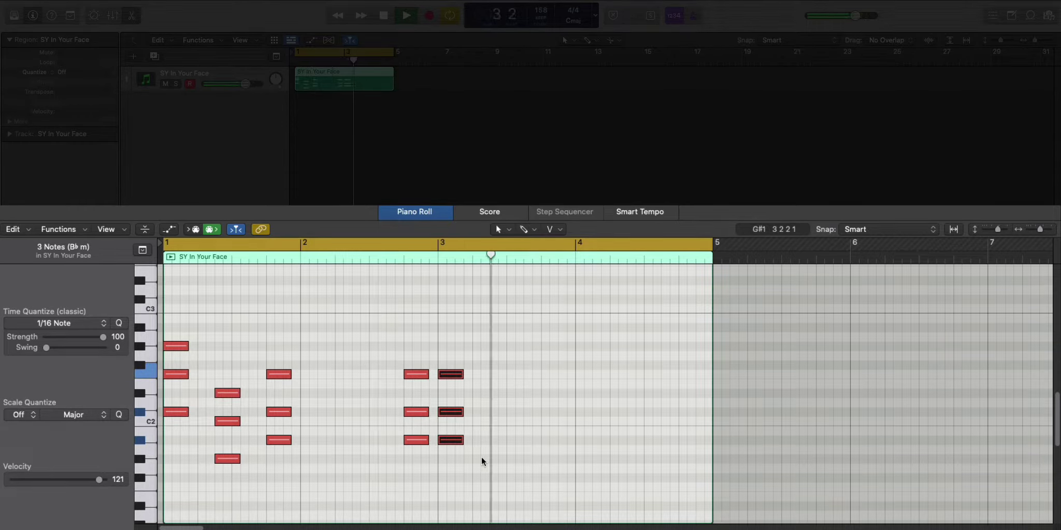
key(space)
Step: Copy the bar 3 chord to just before beat 3 of bar 3, transposed down to G# minor on G#1, and play it back
drag(490, 471, 420, 356)
drag(494, 480, 443, 362)
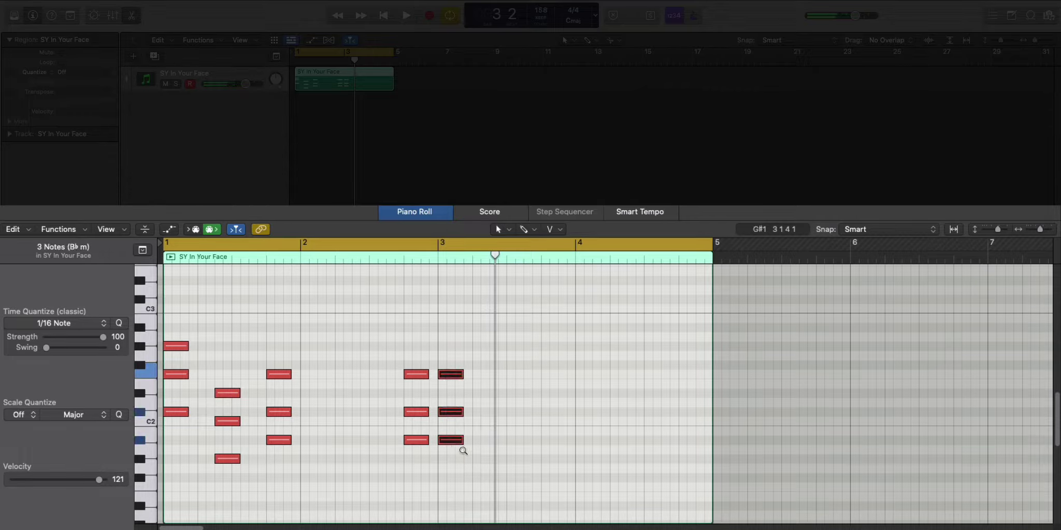
drag(454, 441, 507, 460)
key(space)
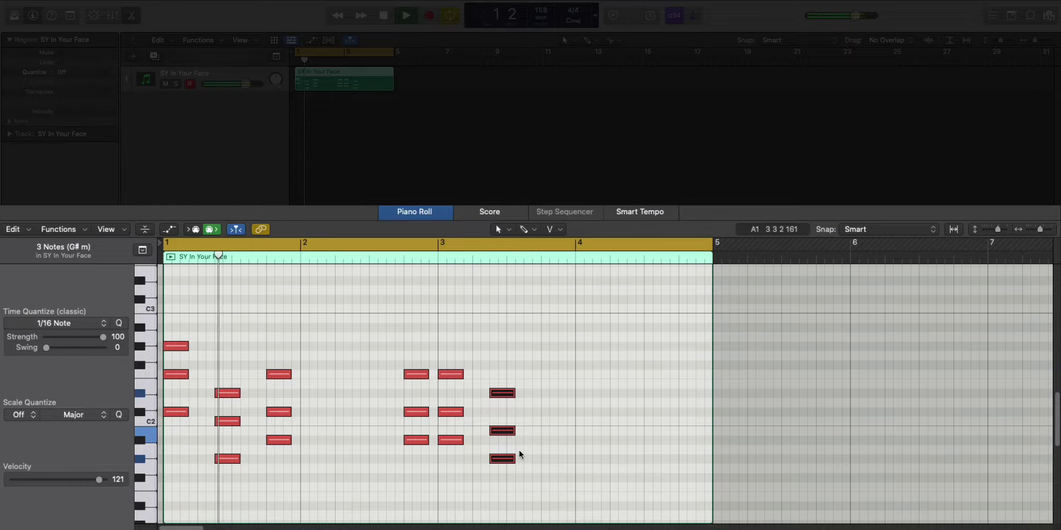
scroll(519, 453, up, 2)
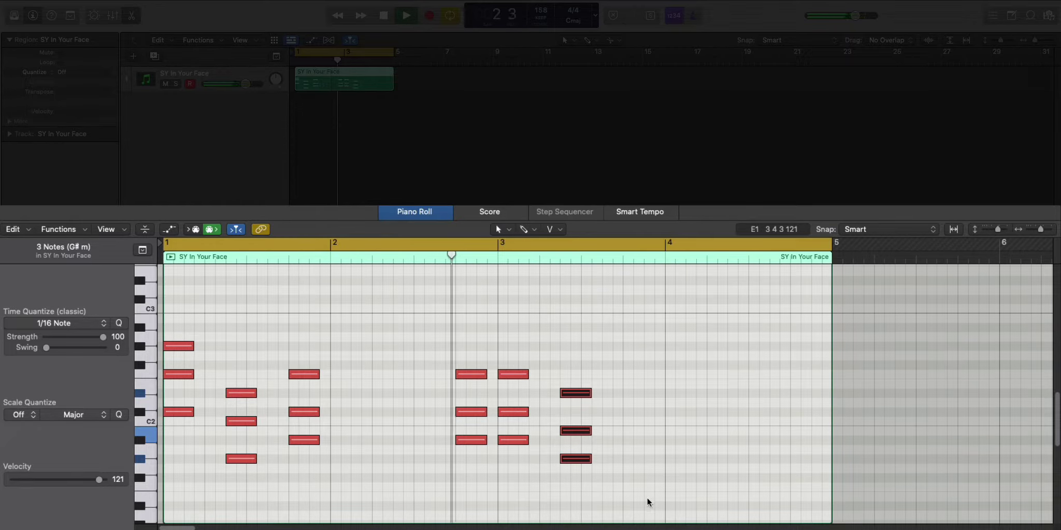
key(space)
Step: Raise the G# minor chord's middle note to C2 for A♭ major, and lengthen all three notes to one beat
drag(599, 481, 579, 421)
click(601, 439)
drag(574, 381, 597, 389)
key(space)
scroll(616, 445, down, 2)
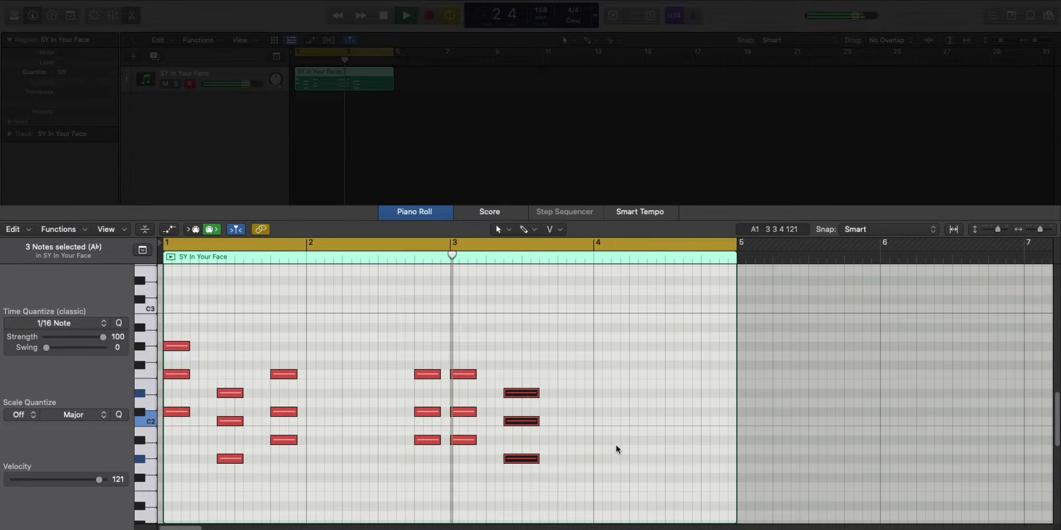
key(space)
Step: Copy the bar 3 B♭ minor chord to the start of bar 4, transposed down to F# minor on F#1, and play it back
drag(459, 469, 613, 413)
key(space)
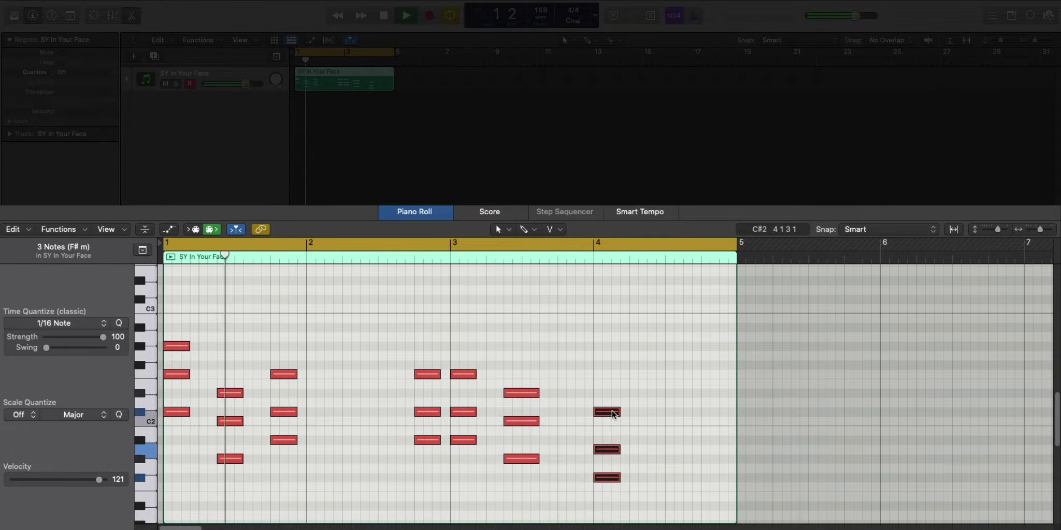
click(672, 443)
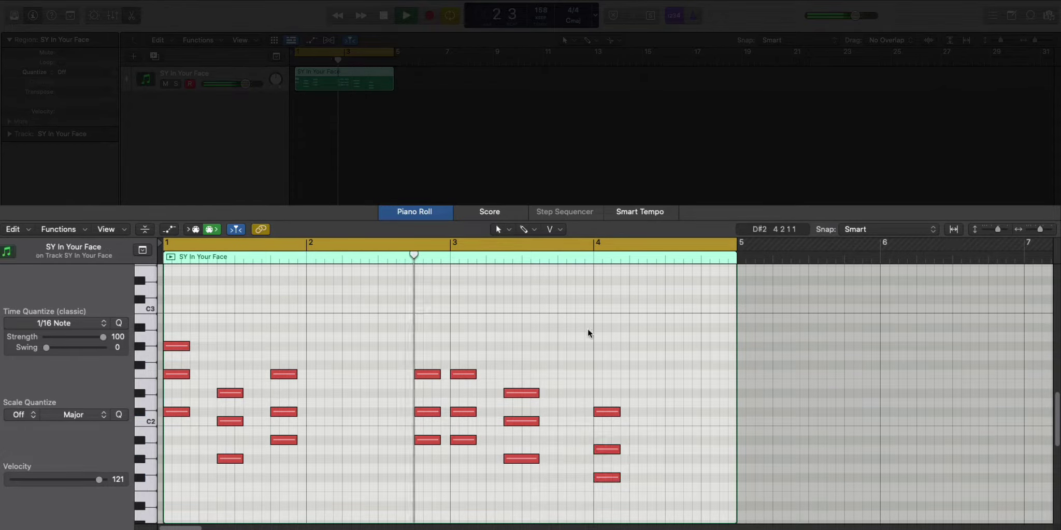
Step: Set the cycle range from bar 3 to bar 5 and raise the bar 4 chord's middle note to A#1
drag(452, 243, 744, 259)
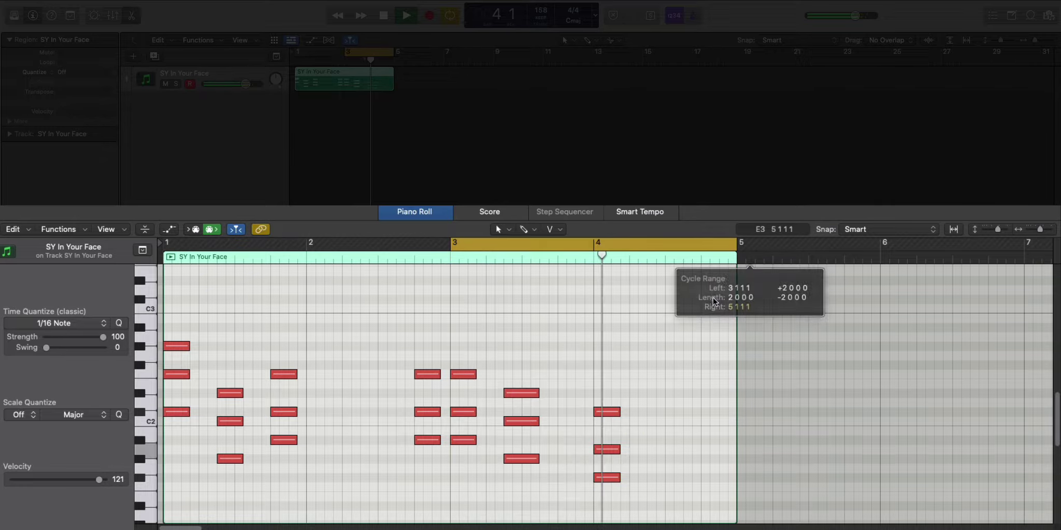
key(space)
drag(603, 449, 604, 442)
key(space)
Step: Move the F# chord one beat earlier to beat 4 of bar 3, lengthen its notes to one beat, and audition it
drag(600, 375, 603, 478)
drag(605, 413, 569, 414)
key(space)
key(space)
drag(589, 492, 591, 412)
key(space)
key(space)
Step: Set the cycle range to the whole SY In Your Face region and play back the chord progression
click(384, 287)
click(414, 119)
click(363, 86)
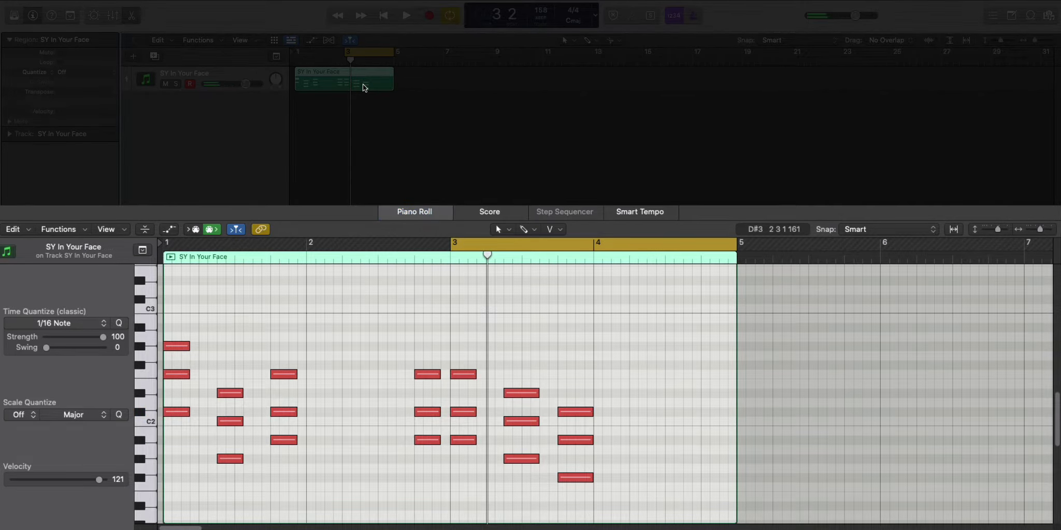
key(super+u)
key(space)
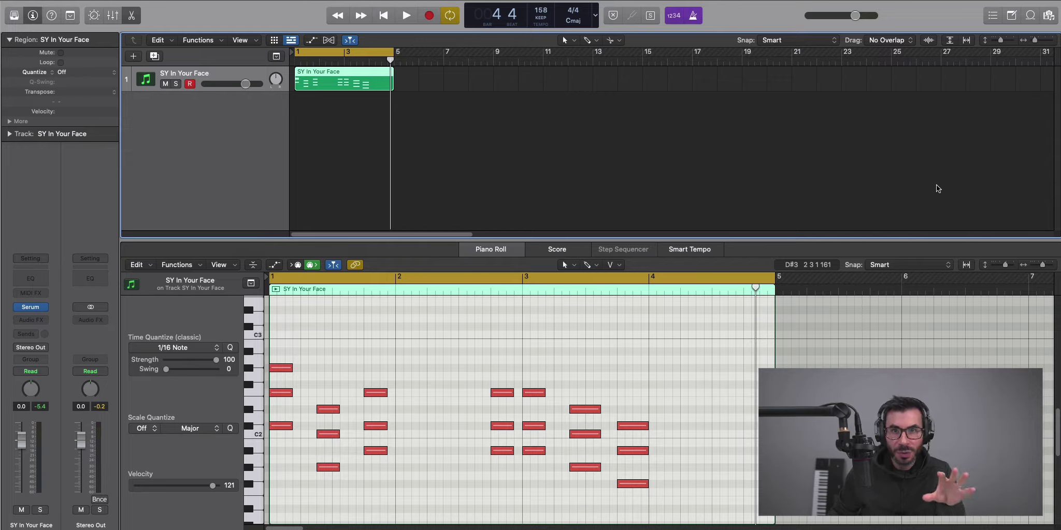
Step: Browse the bookmarked Im A Music Mogul Kits folder to Drum Kits and open the Trippie Serum (Drum Kit) folder
click(1049, 15)
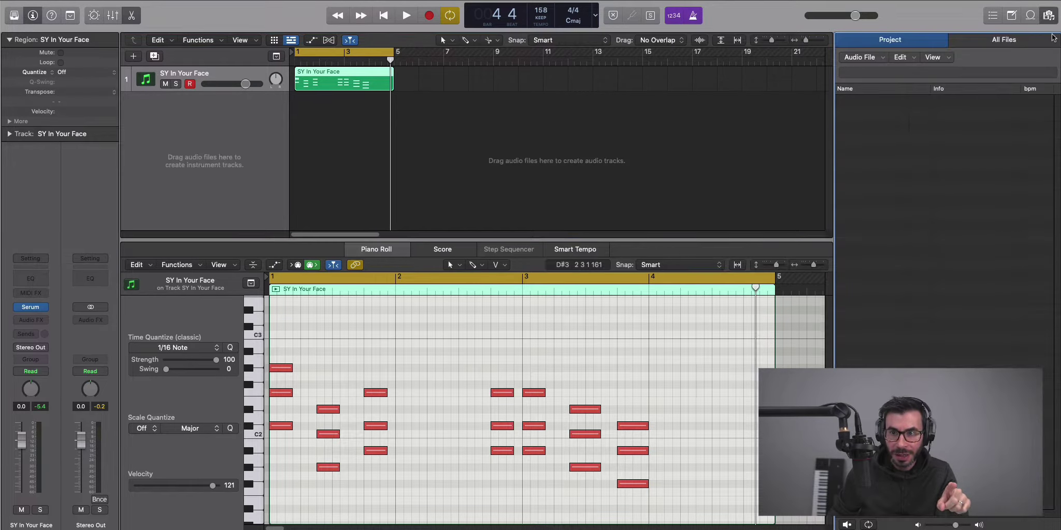
click(992, 47)
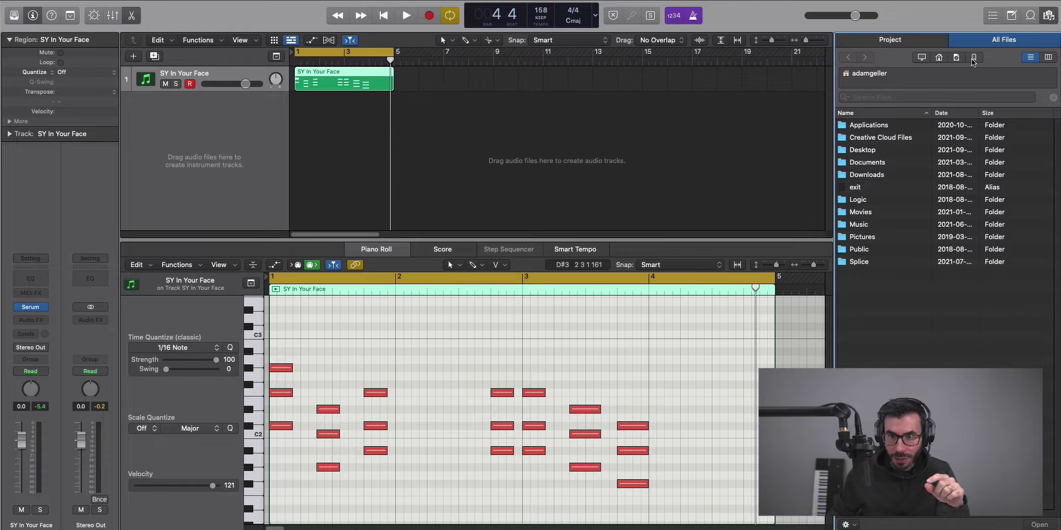
click(973, 58)
click(891, 137)
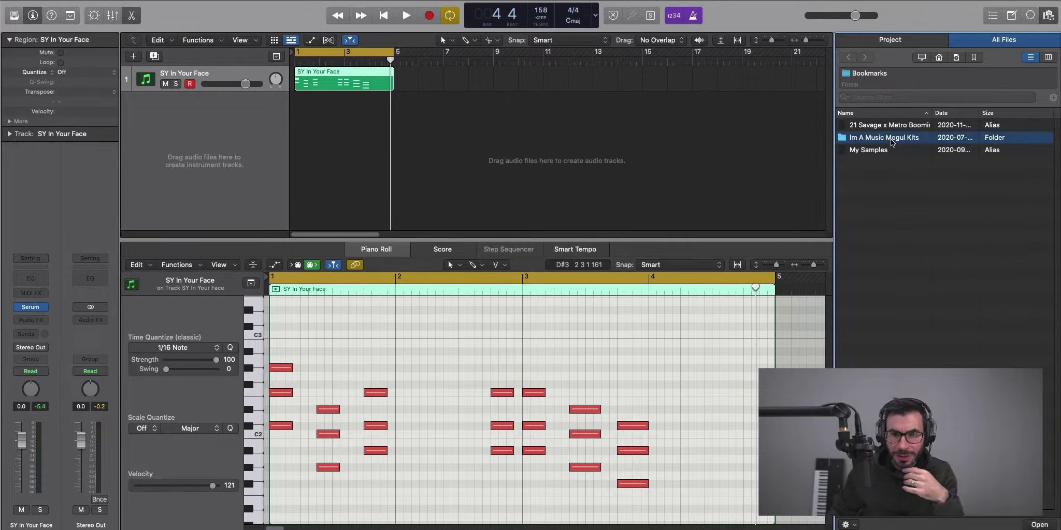
double_click(842, 138)
double_click(856, 129)
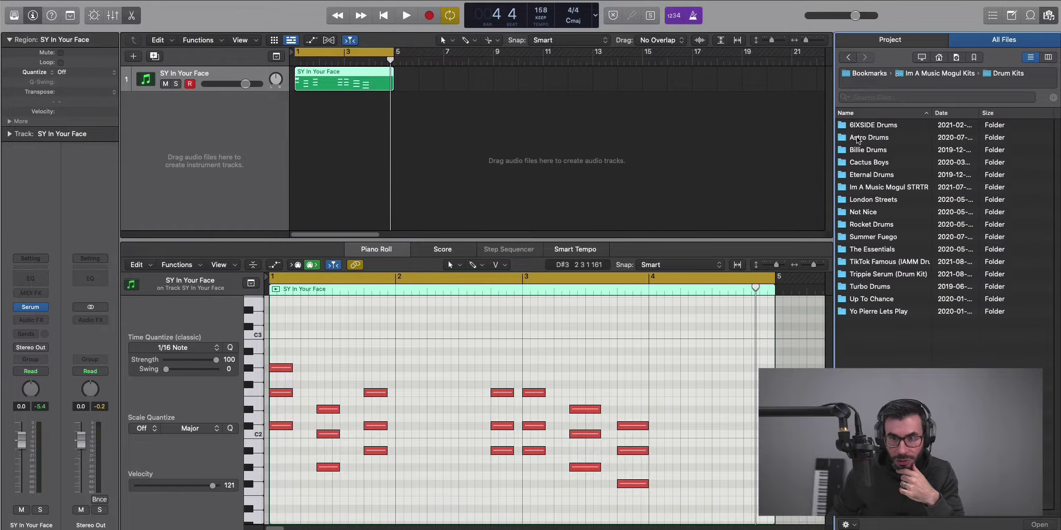
double_click(867, 275)
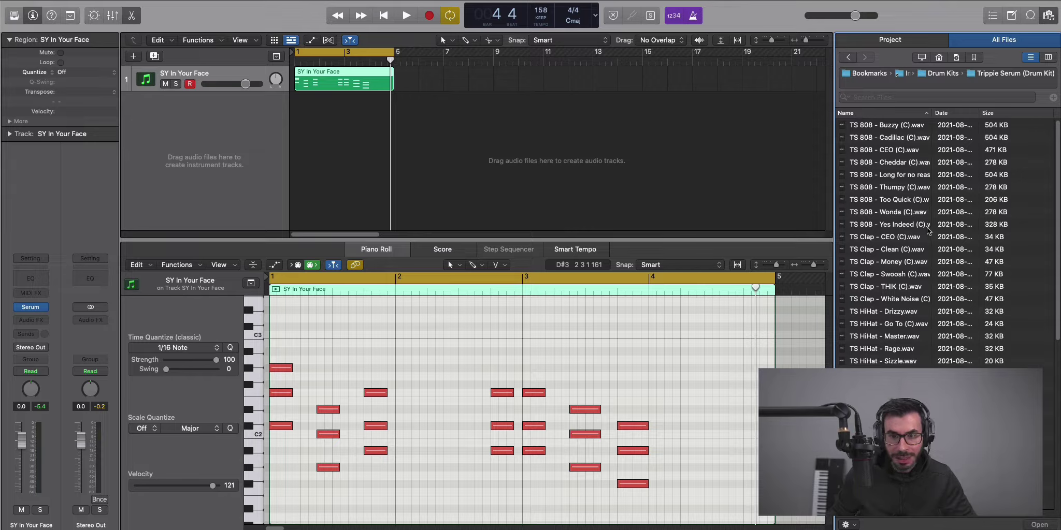
Step: Preview TS Clap - THIK (C).wav and add it as a new drum machine track, closing its plug-in window
click(890, 289)
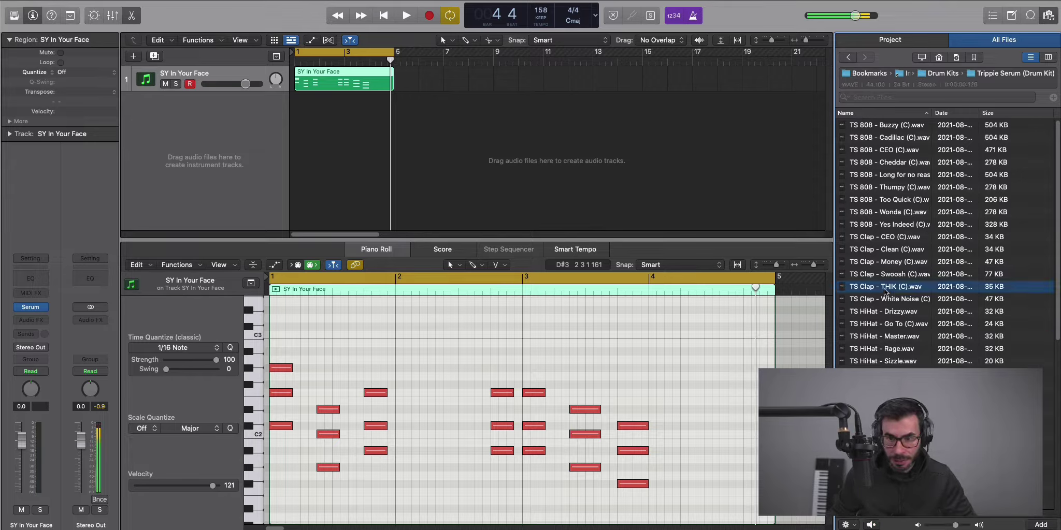
drag(886, 290, 244, 142)
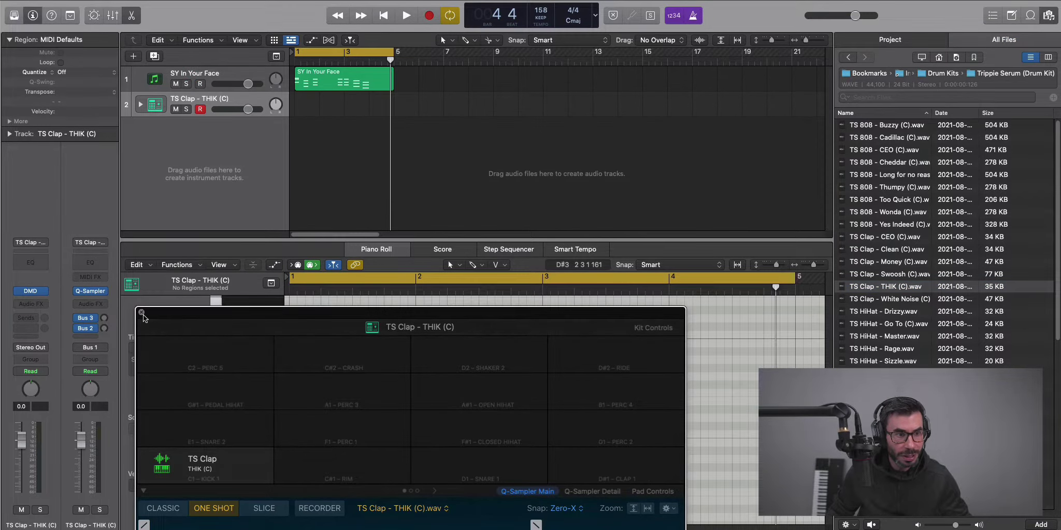
click(142, 313)
Step: Create a pattern region on the clap subtrack, activate step 9 of the C3 root key row, play it, and hide the file browser
click(140, 104)
right_click(315, 143)
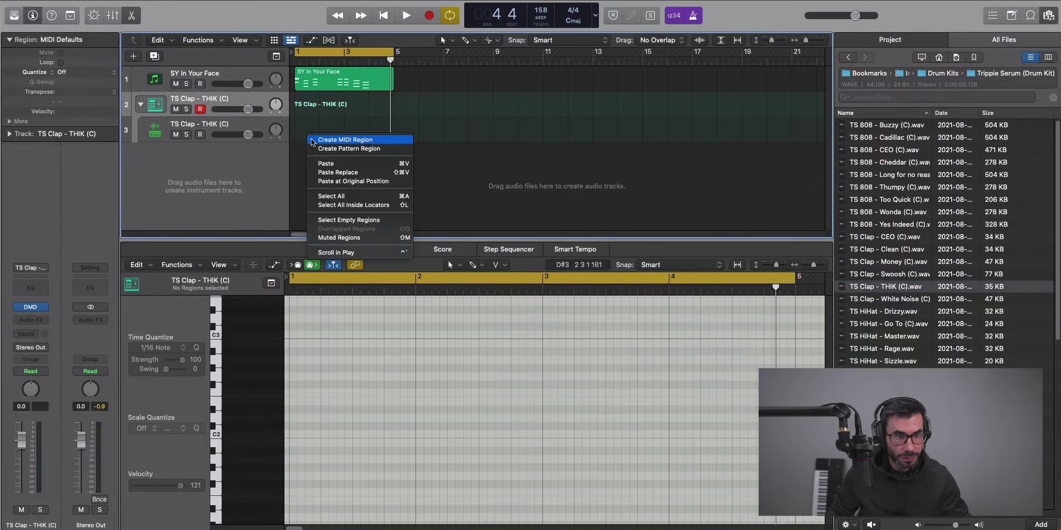
click(319, 149)
click(572, 304)
key(space)
key(f)
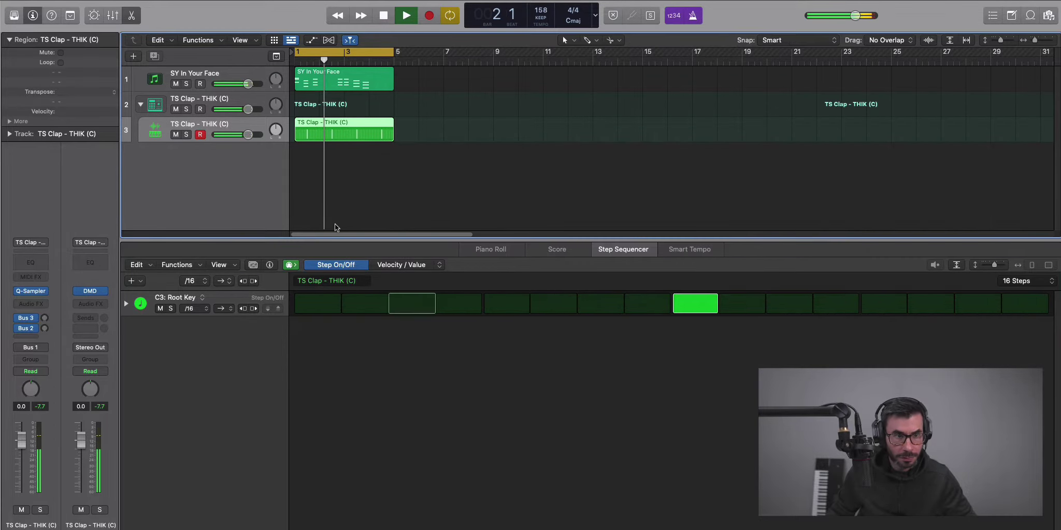
Step: Check the clap in its Quick Sampler, hide the sampler, toggle the metronome, and stop playback
click(30, 291)
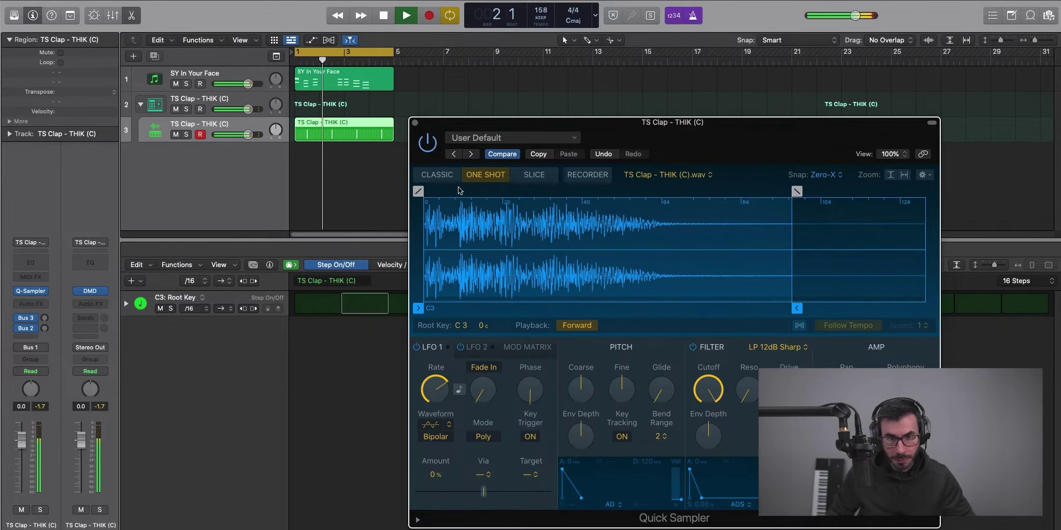
key(v)
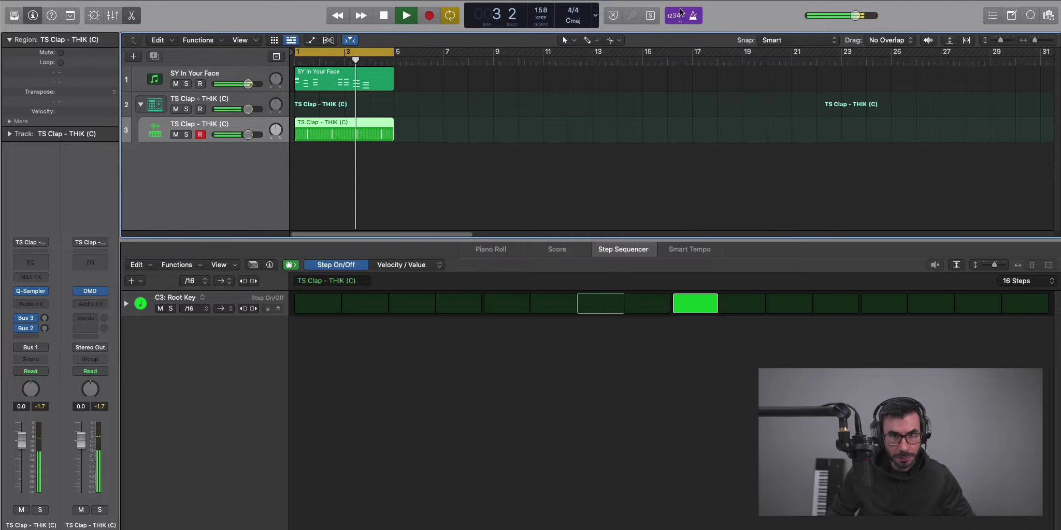
click(690, 15)
scroll(549, 151, up, 2)
key(space)
Step: Add a new software instrument track below the SY In Your Face track with duplicate settings
click(181, 75)
click(151, 59)
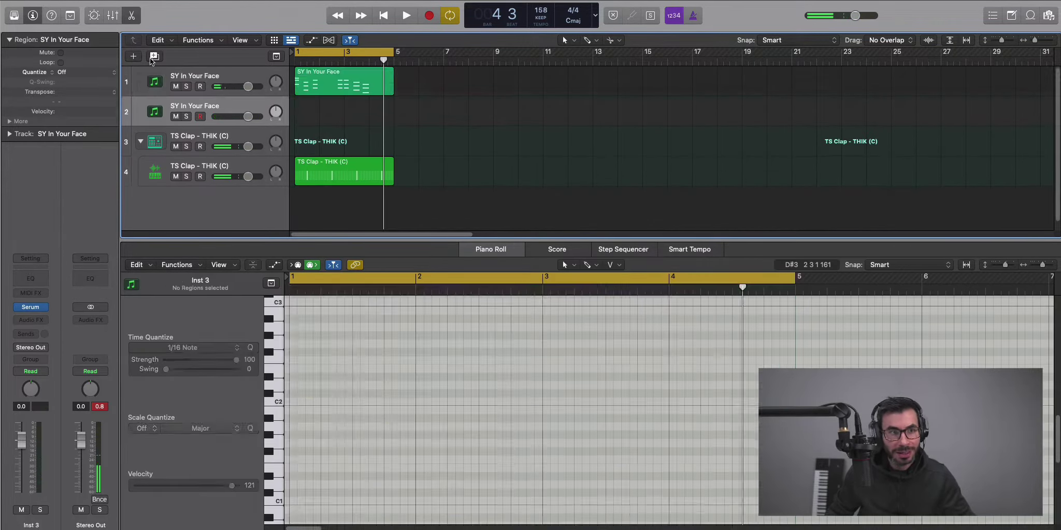
Step: Load the Trippie Serum preset LD Love Letter on the new instrument track and close the synth window
click(31, 308)
drag(718, 144, 614, 56)
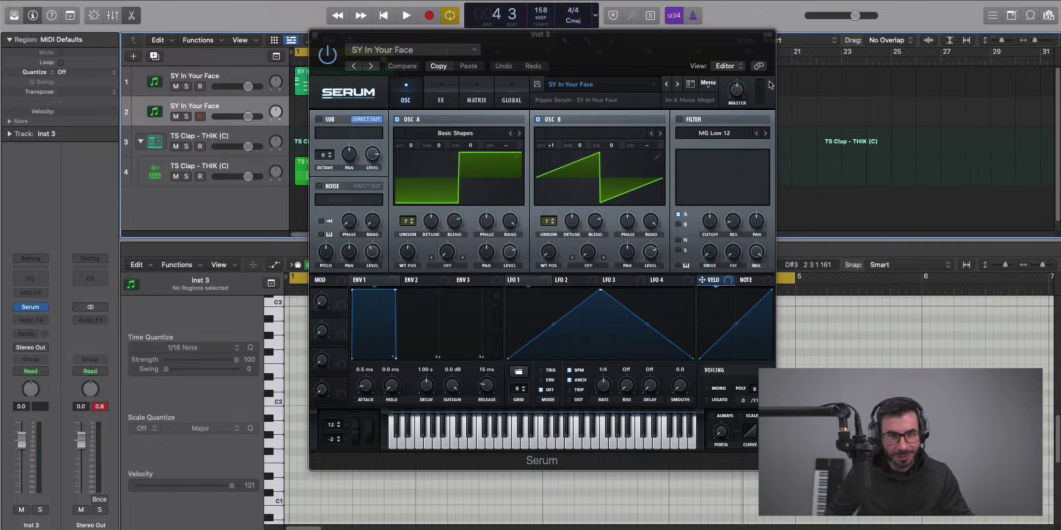
click(585, 86)
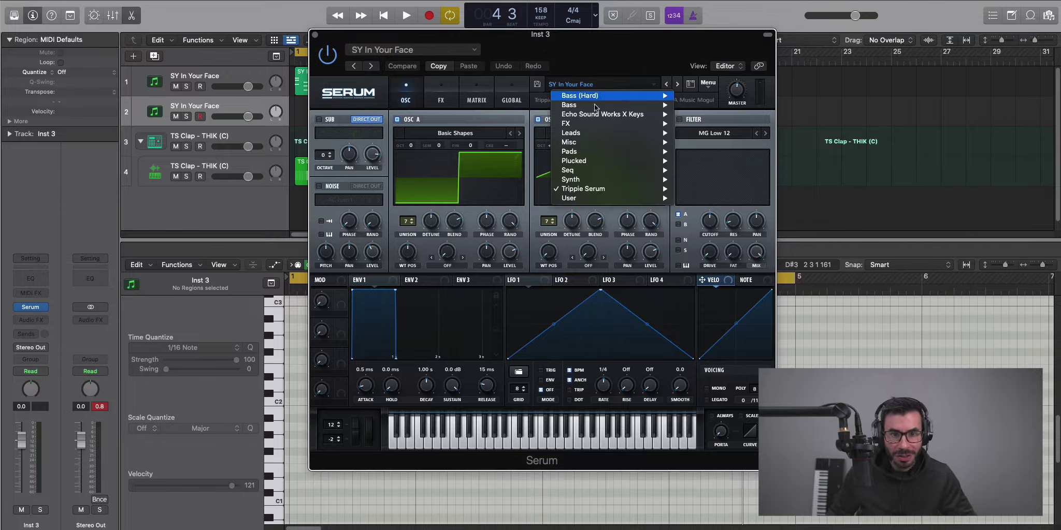
mouse_move(611, 188)
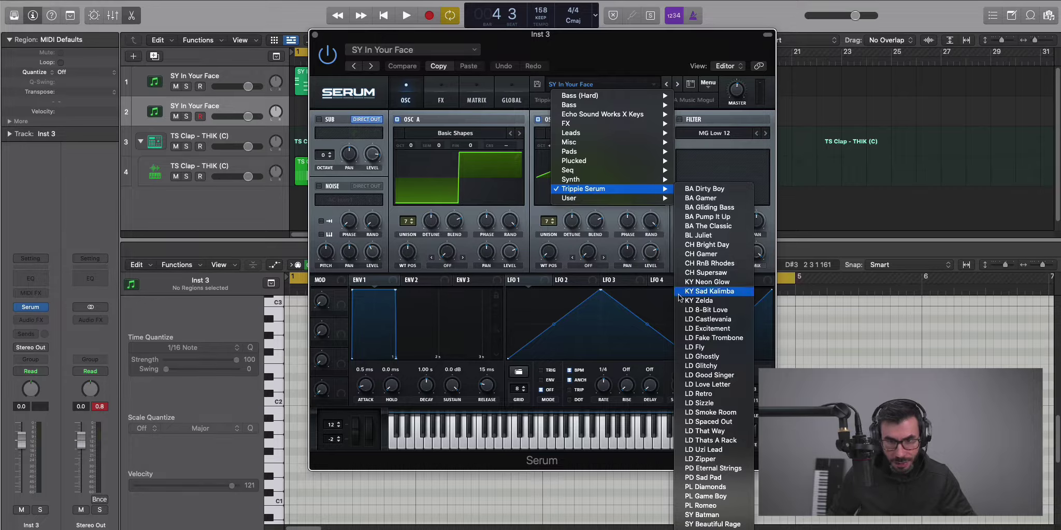
click(718, 386)
click(315, 35)
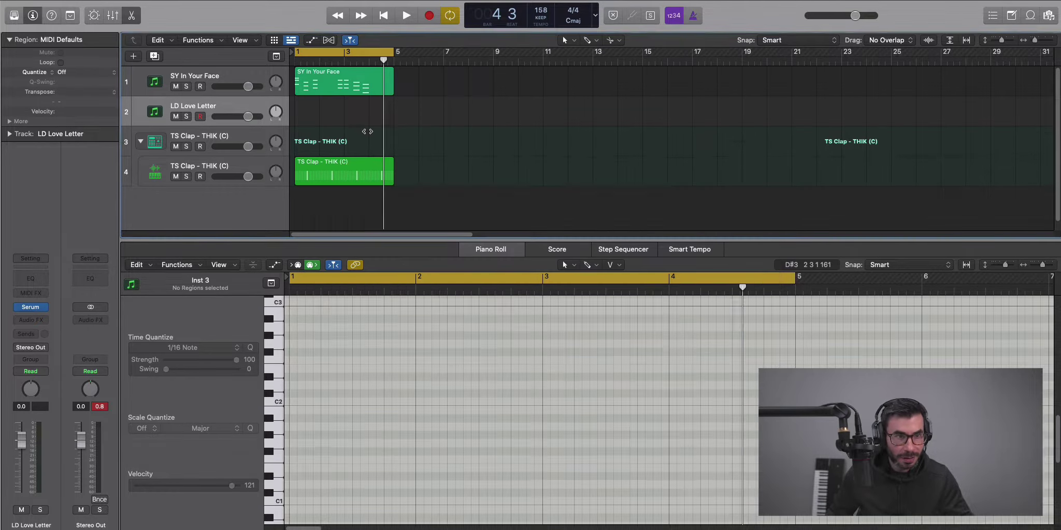
Step: Create a region on the LD Love Letter track, extend it to bar 5, and add a C#3 note at its start
click(305, 113)
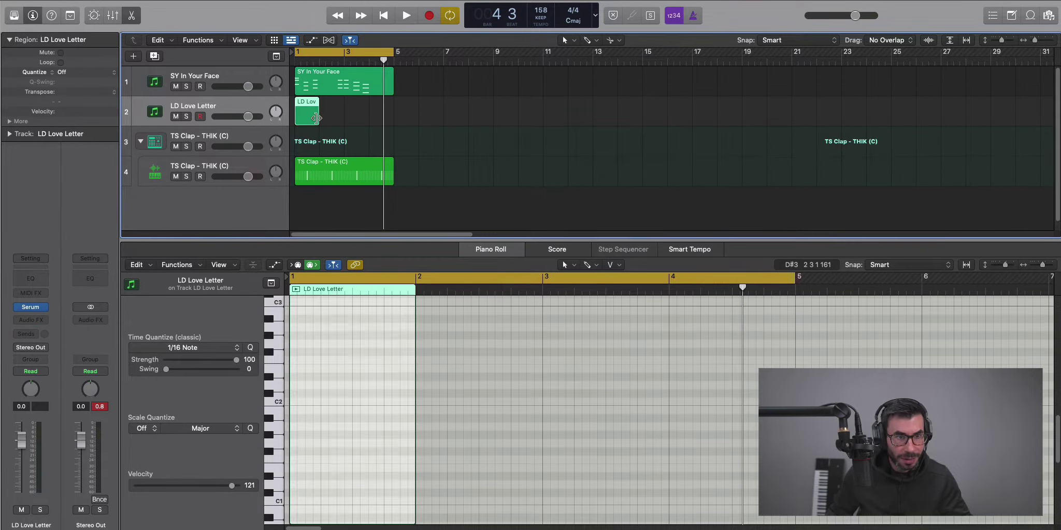
drag(318, 119, 392, 119)
drag(324, 395, 349, 398)
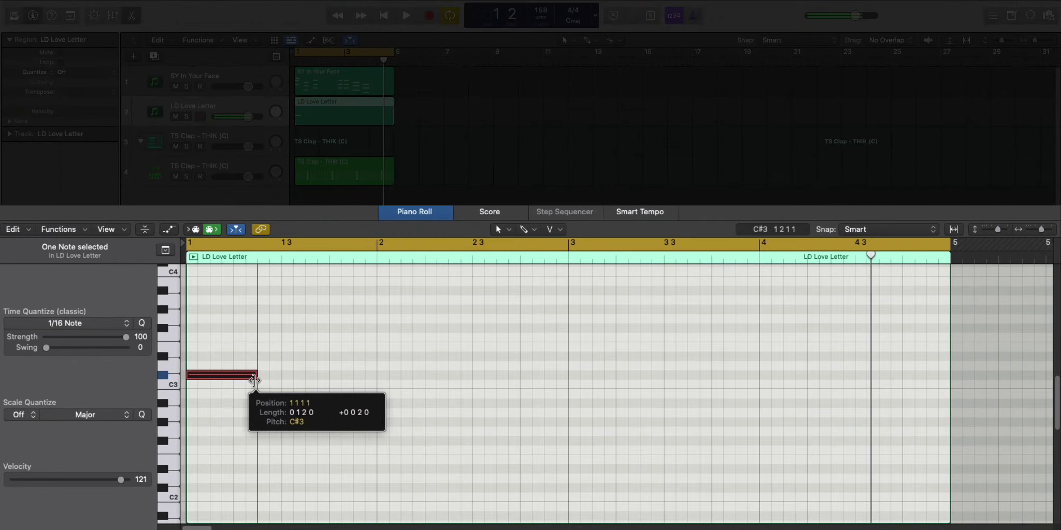
drag(254, 381, 256, 379)
key(space)
Step: Add a G#3 note after the opening note, lengthen the opening note slightly, and follow with a C#3 note extended to bar 3
key(space)
key(space)
key(space)
click(260, 309)
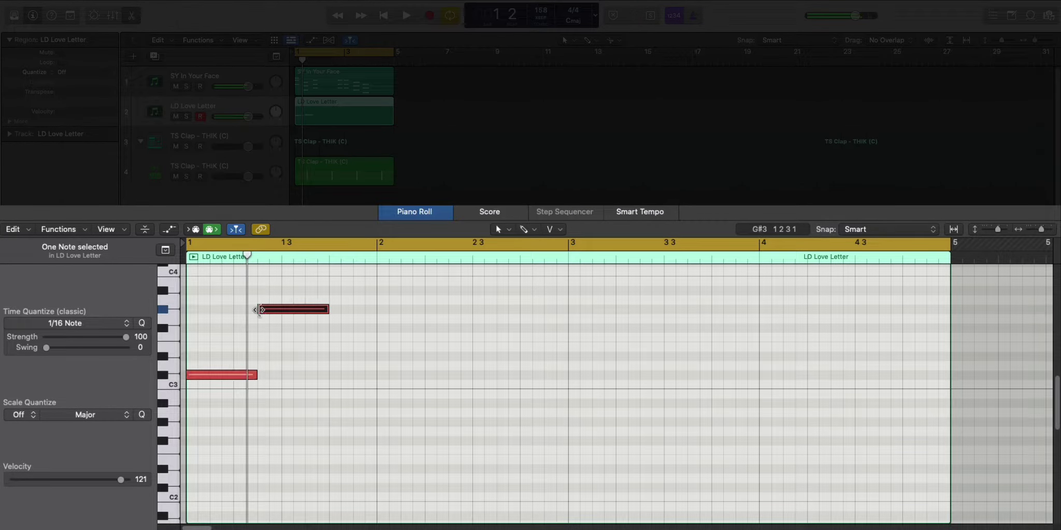
drag(276, 342, 278, 307)
key(space)
drag(256, 376, 262, 375)
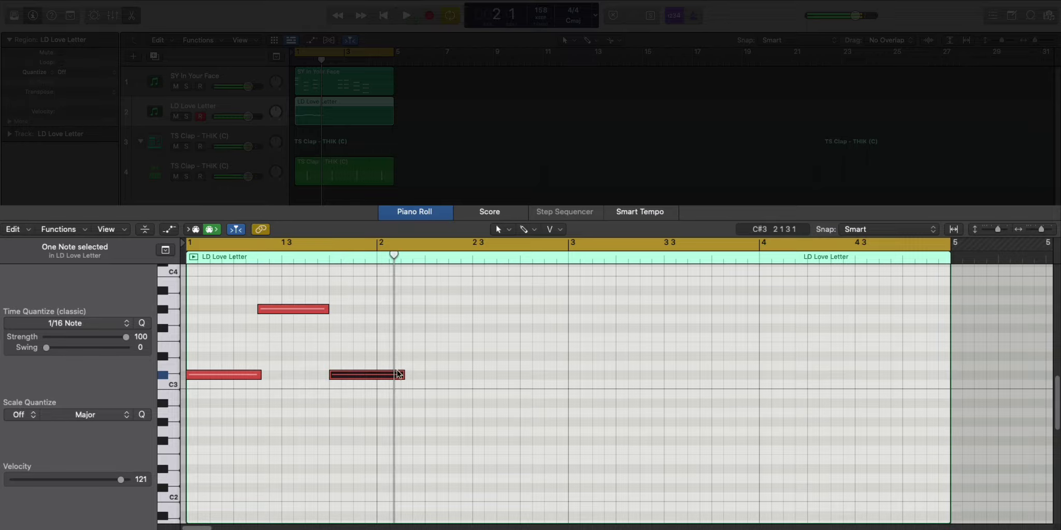
drag(399, 374, 561, 394)
key(space)
Step: Add a G#2 note of about 1.5 beats at bar 2 and a half-beat G#3 note at bar 2 beat 2
super+click(378, 422)
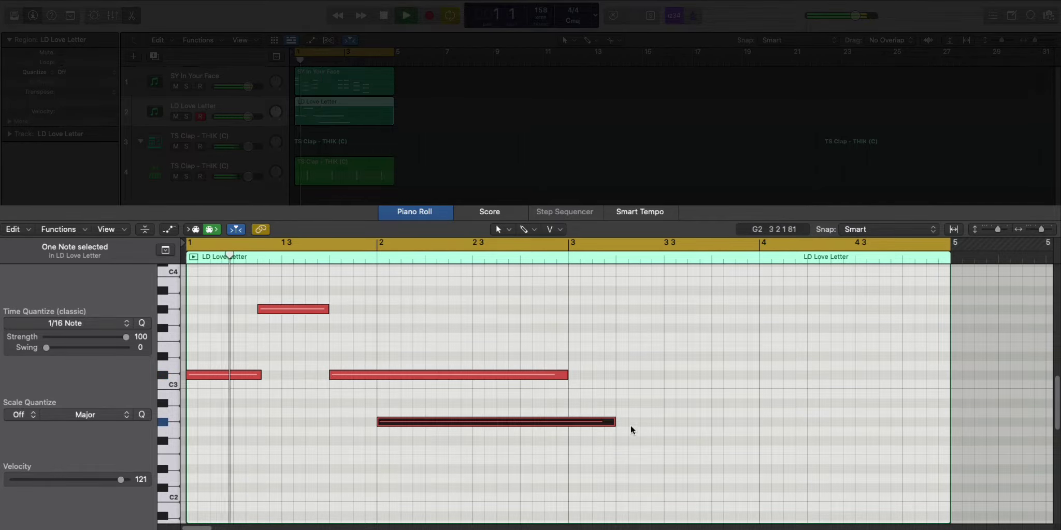
drag(613, 422, 448, 424)
click(458, 429)
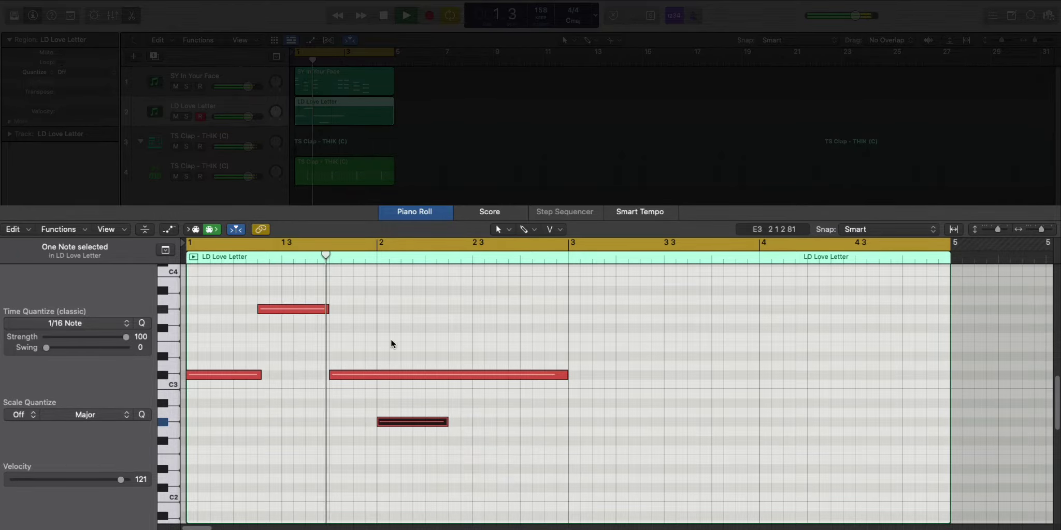
double_click(427, 309)
drag(491, 310, 441, 309)
key(space)
Step: Add a C4 note of about 1.5 beats after the short G#3, followed by a C#4 note ending at bar 3
scroll(458, 435, up, 3)
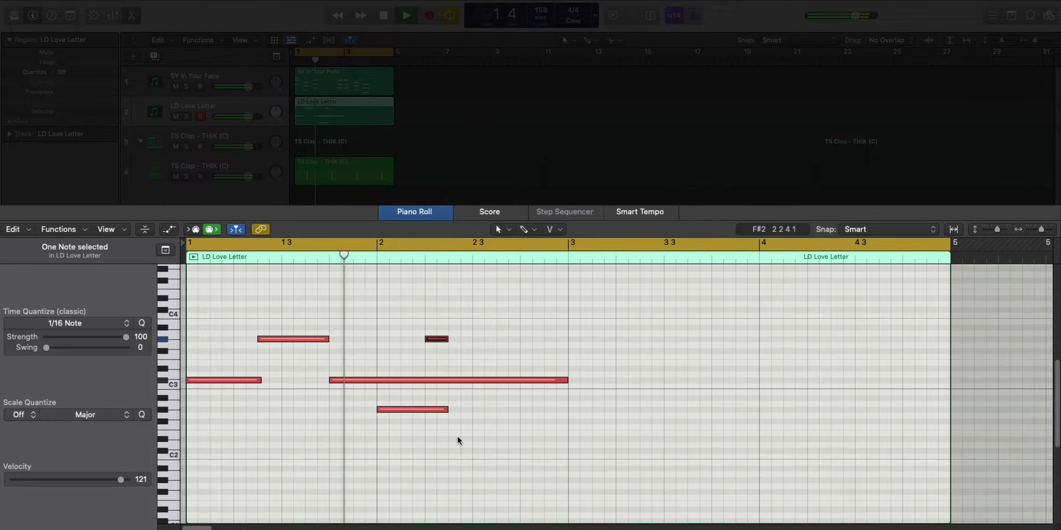
scroll(458, 437, up, 2)
double_click(451, 336)
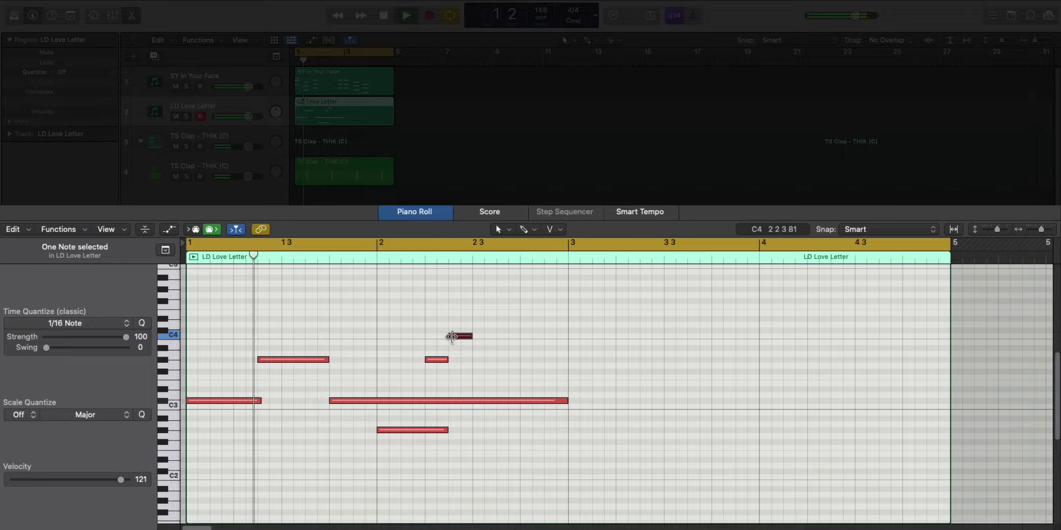
drag(472, 337, 520, 341)
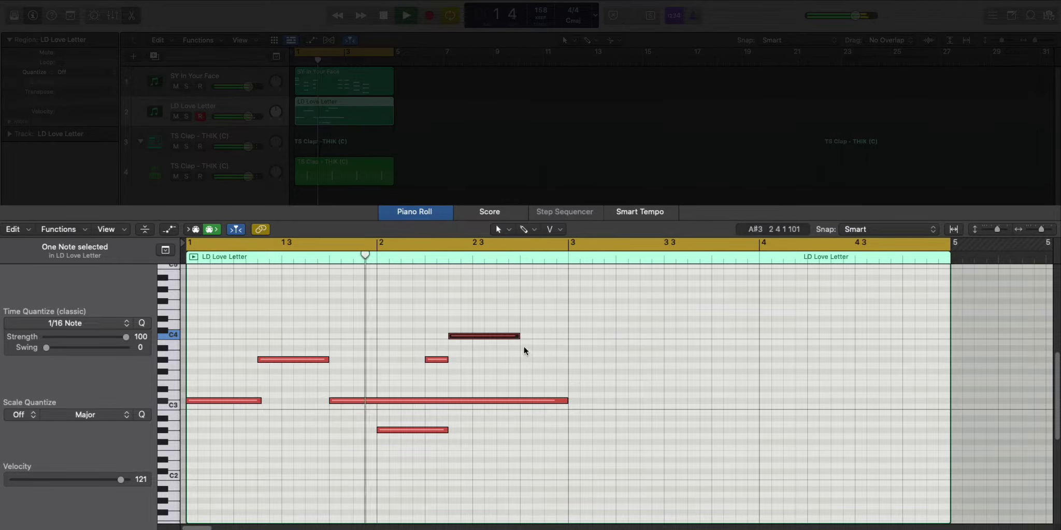
double_click(531, 318)
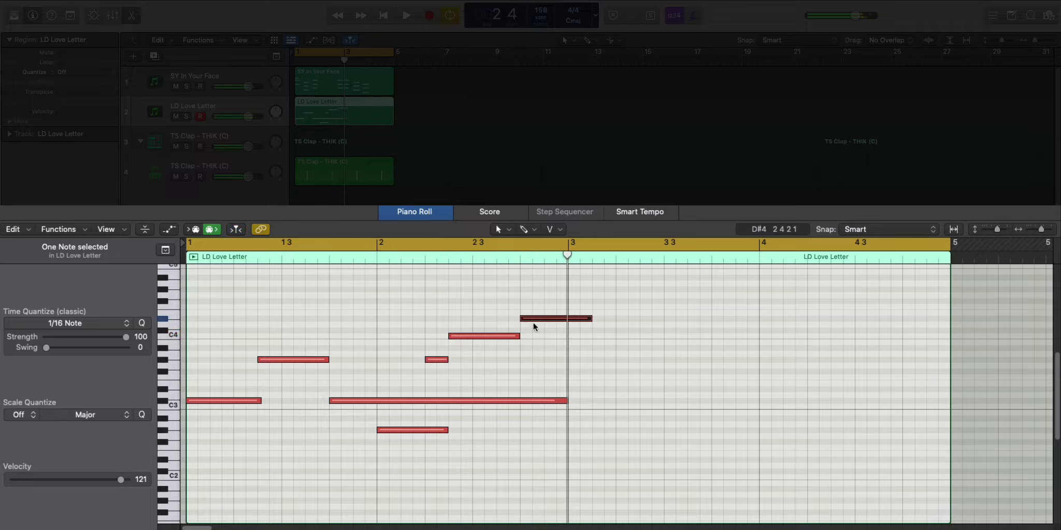
drag(533, 324, 532, 325)
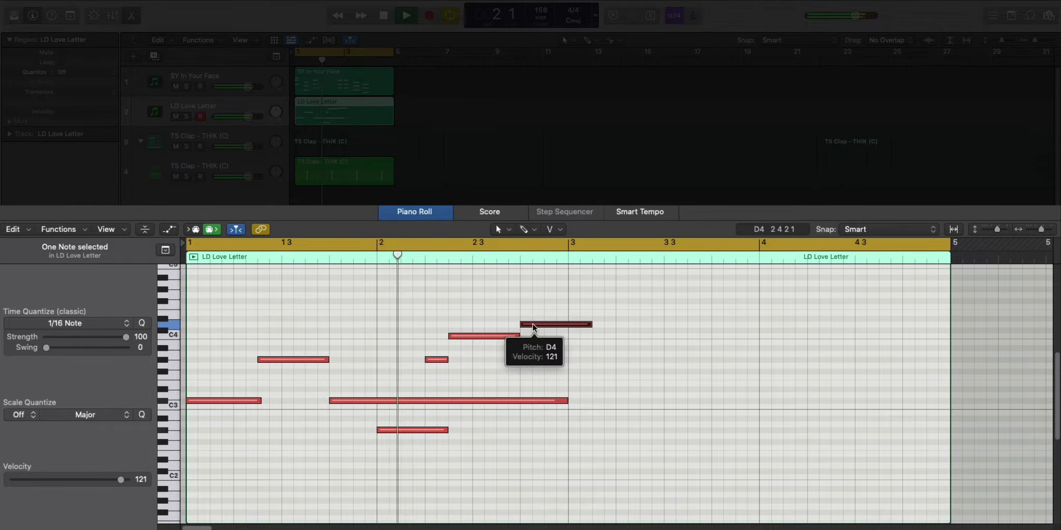
key(alt+Down)
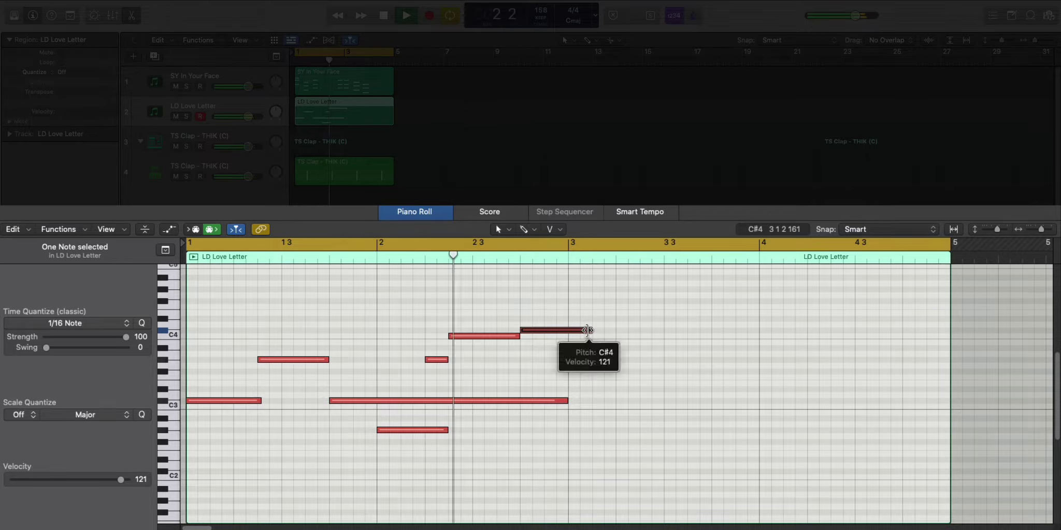
drag(586, 330, 561, 342)
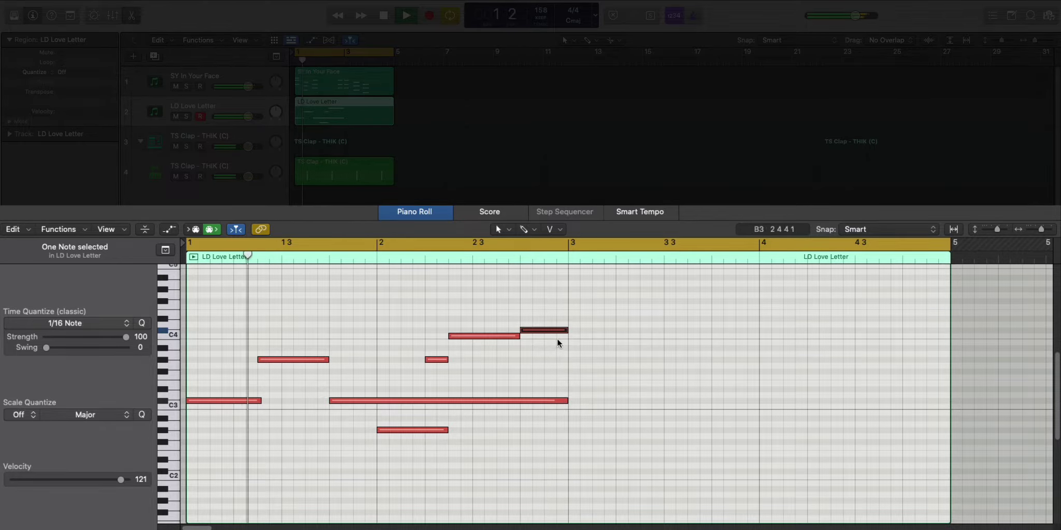
Step: Add a C#3 note of about 1.5 beats at bar 3, followed directly by a G#3 note of equal length
super+click(573, 400)
key(space)
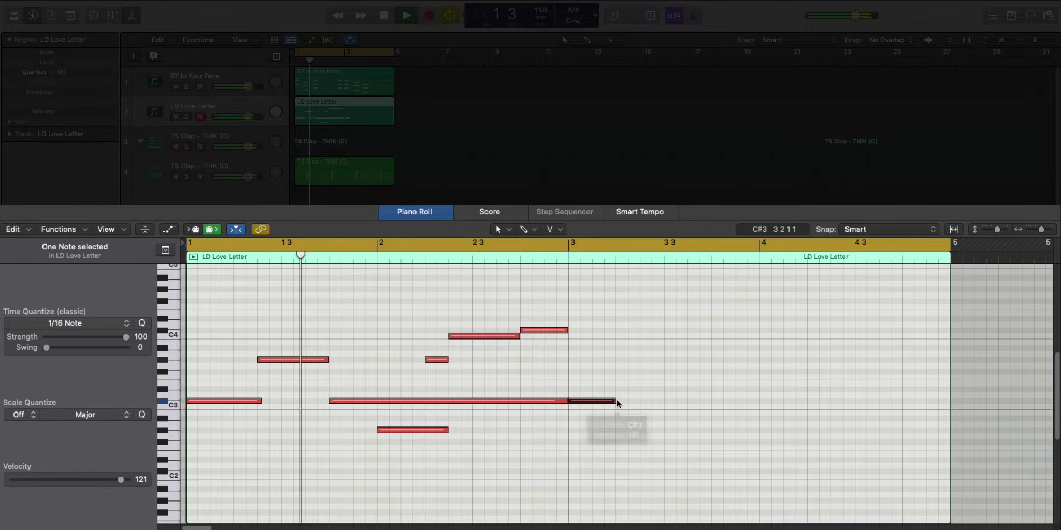
drag(609, 401, 639, 401)
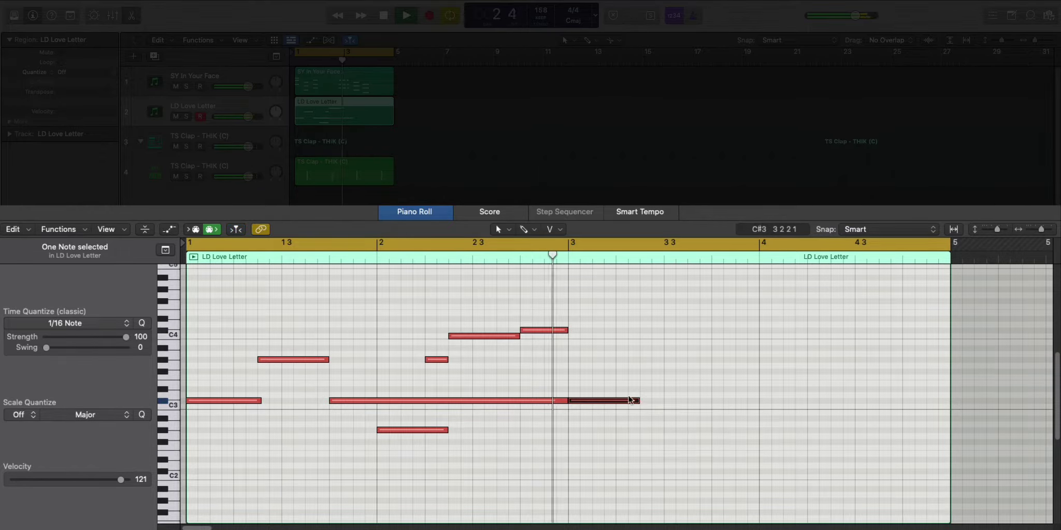
key(space)
drag(648, 351, 649, 357)
key(space)
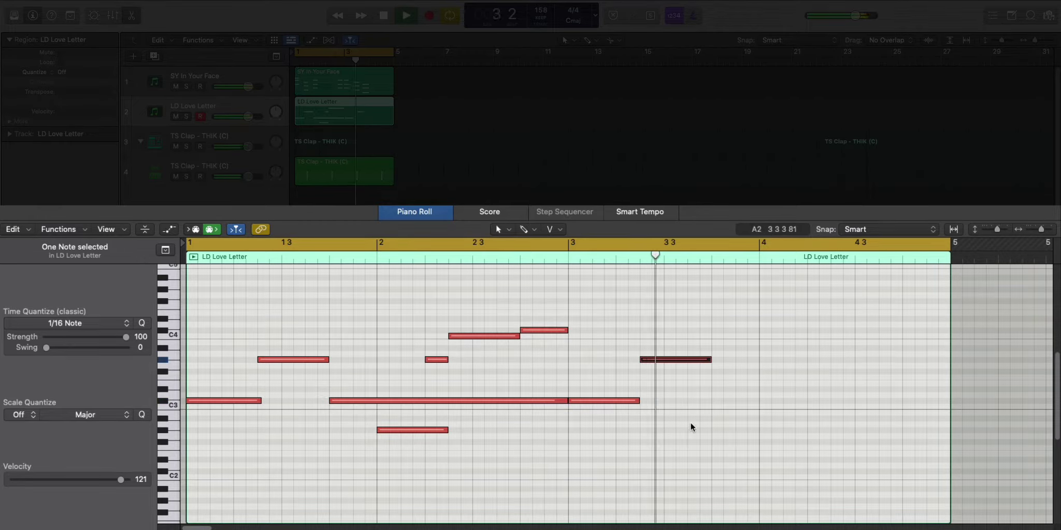
Step: Add a D#3 note after the bar 3 G#3 note and extend it to bar 5
super+click(713, 389)
key(space)
drag(781, 389, 951, 409)
key(space)
ctrl+alt+click(737, 399)
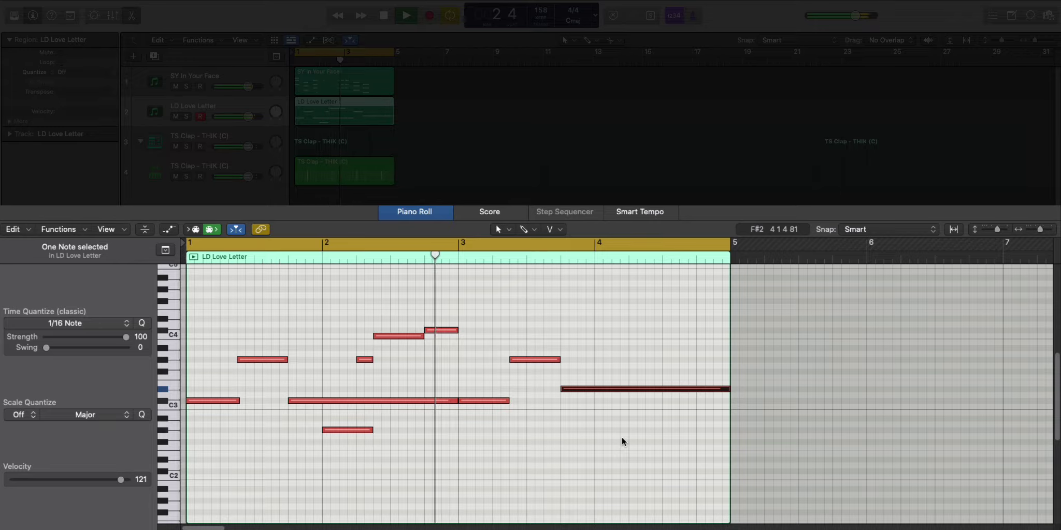
Step: Add a D#4 note at bar 4 beat 2, shorten it to one beat, and play the melody
click(631, 318)
key(space)
drag(793, 318, 663, 321)
key(space)
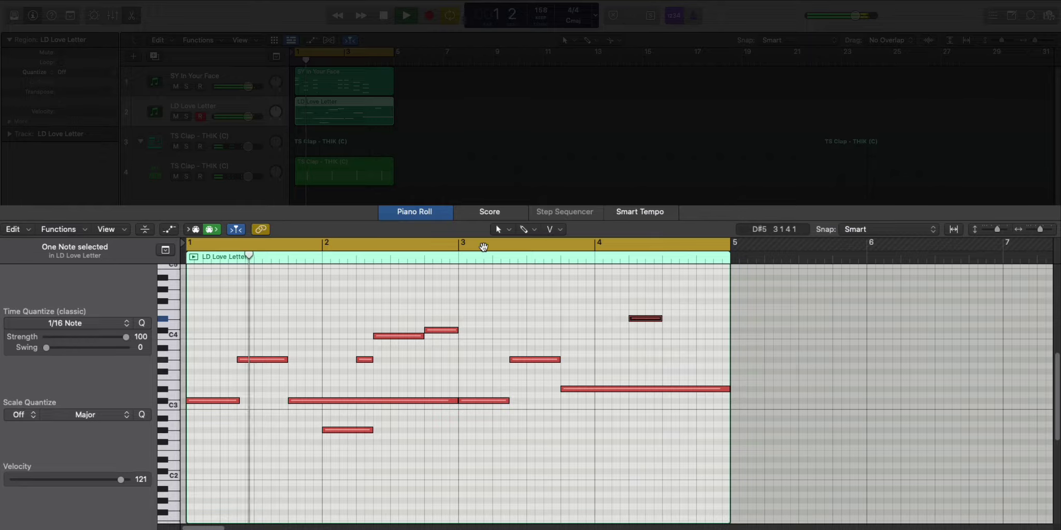
Step: Set the cycle range to bars 3 to 5 and listen to that section
click(483, 247)
drag(453, 246, 725, 272)
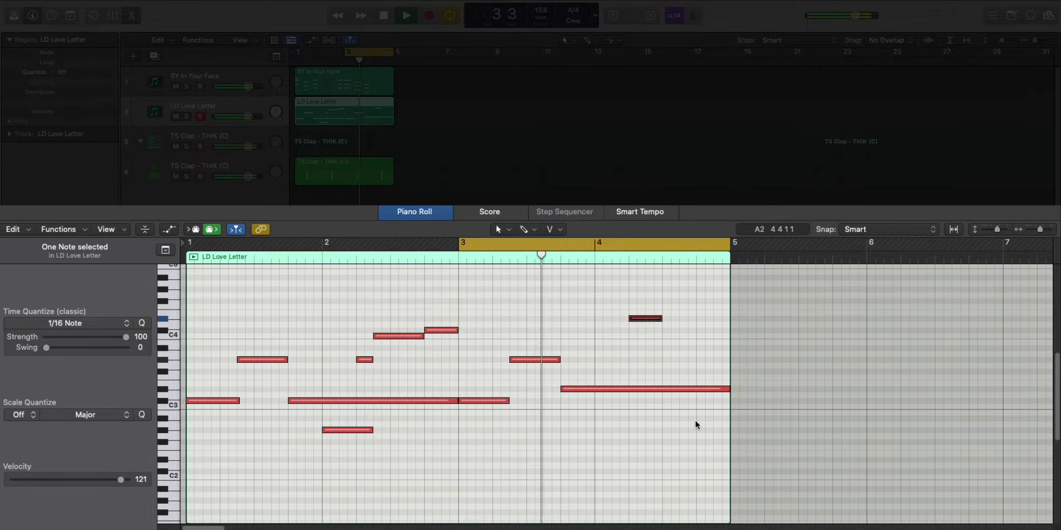
key(space)
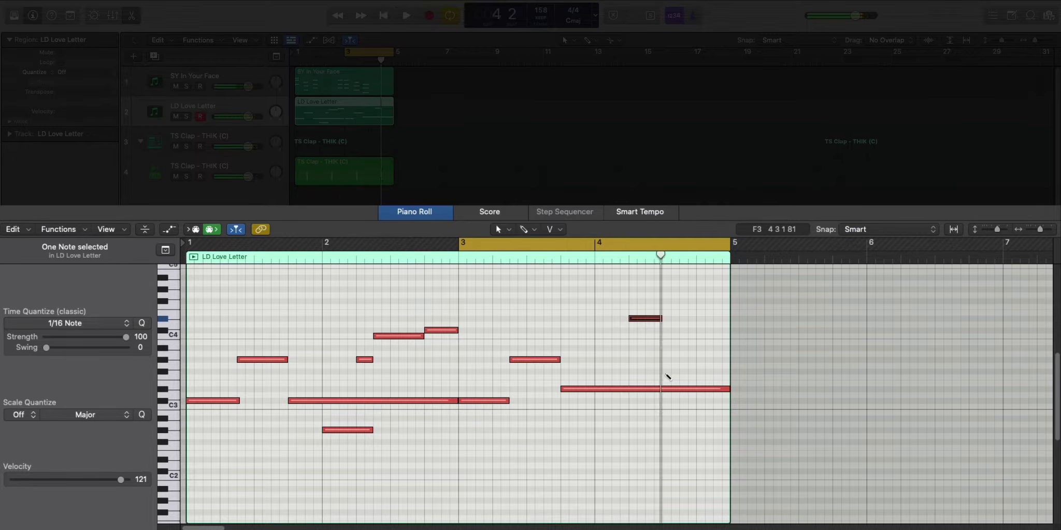
Step: Add an F#3 note at bar 4 beat 3, raise the D#4 note at beat 2 to G#4, and play it
drag(665, 369, 663, 369)
drag(644, 317, 643, 285)
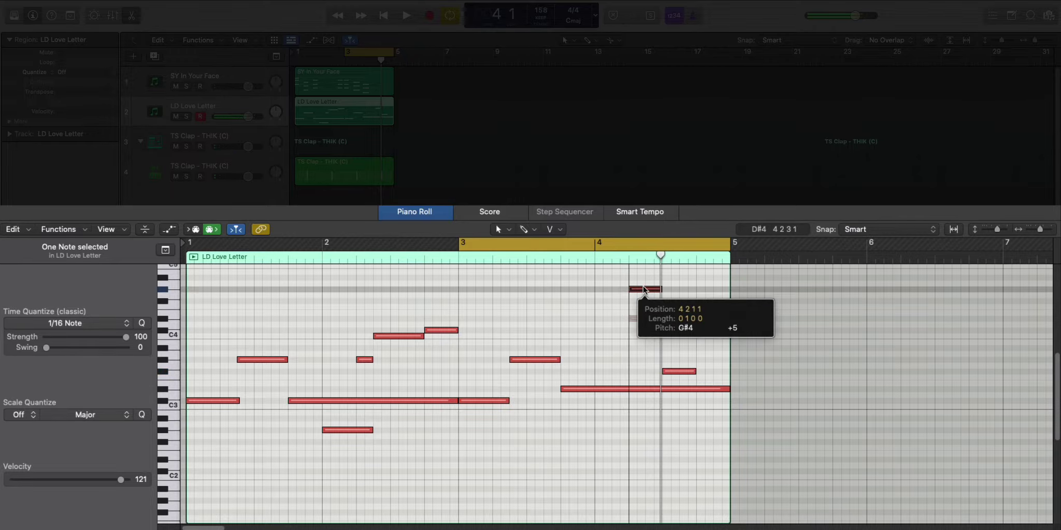
key(space)
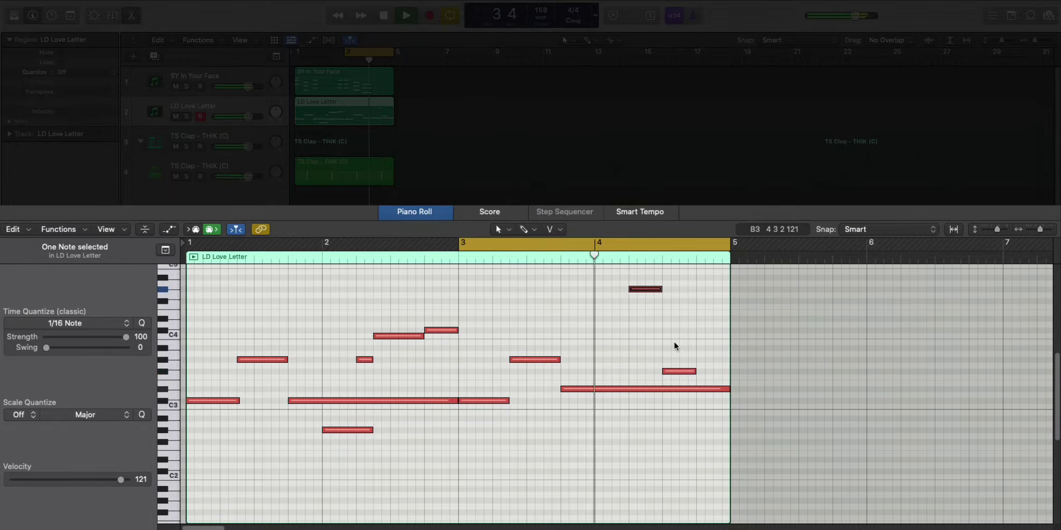
key(space)
Step: Move the bar 4 F#3 note half a beat earlier to D#4, shorten the G#4 note, and lengthen the D#4 note
drag(673, 372, 660, 312)
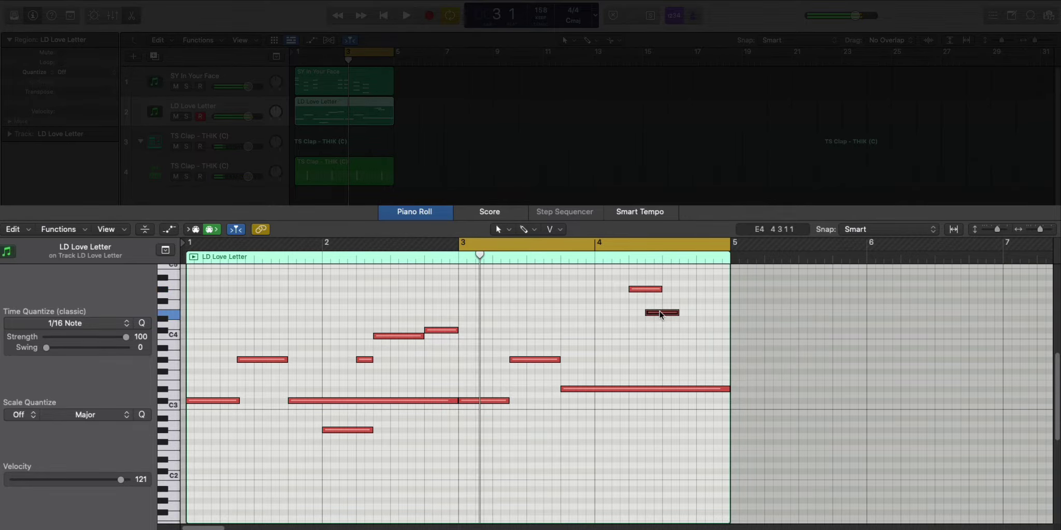
key(space)
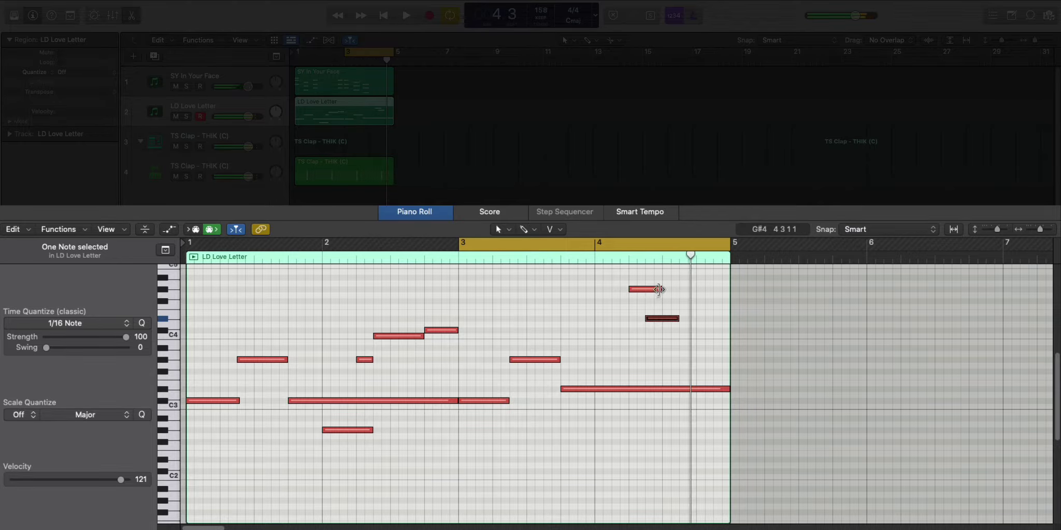
drag(660, 289, 690, 336)
key(space)
key(space)
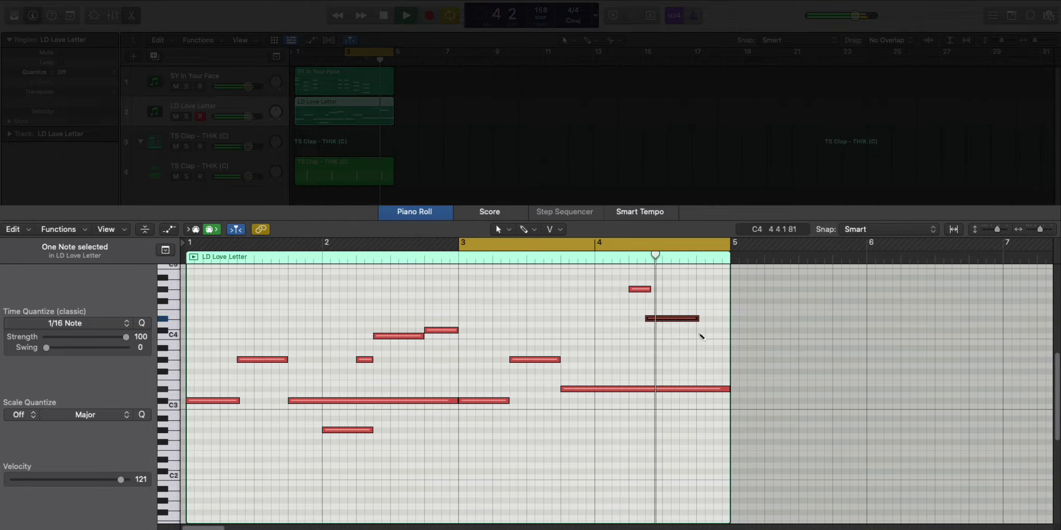
Step: Add a C4 note after the D#4 note in bar 4, ending at bar 5, and stop playback
super+click(698, 336)
drag(741, 336, 727, 335)
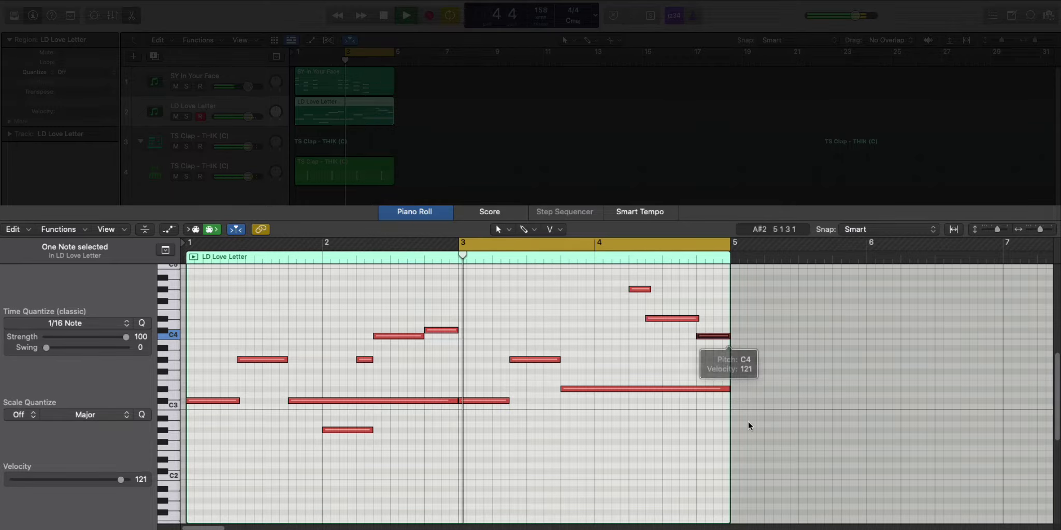
key(space)
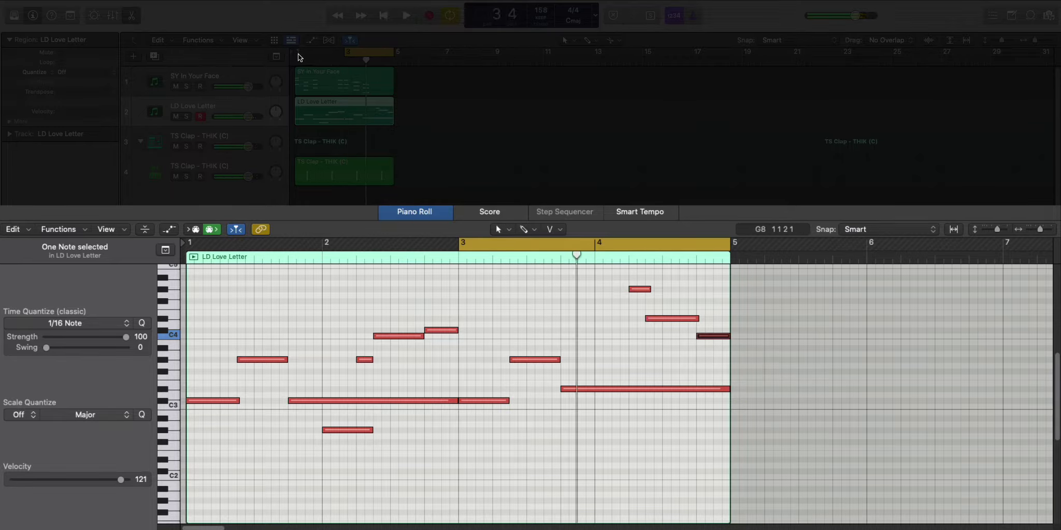
Step: Set the cycle range to bars 1 to 5, lower the bar 4 D#4 note to C#4, and play the melody
drag(299, 55, 407, 67)
key(space)
scroll(800, 464, down, 2)
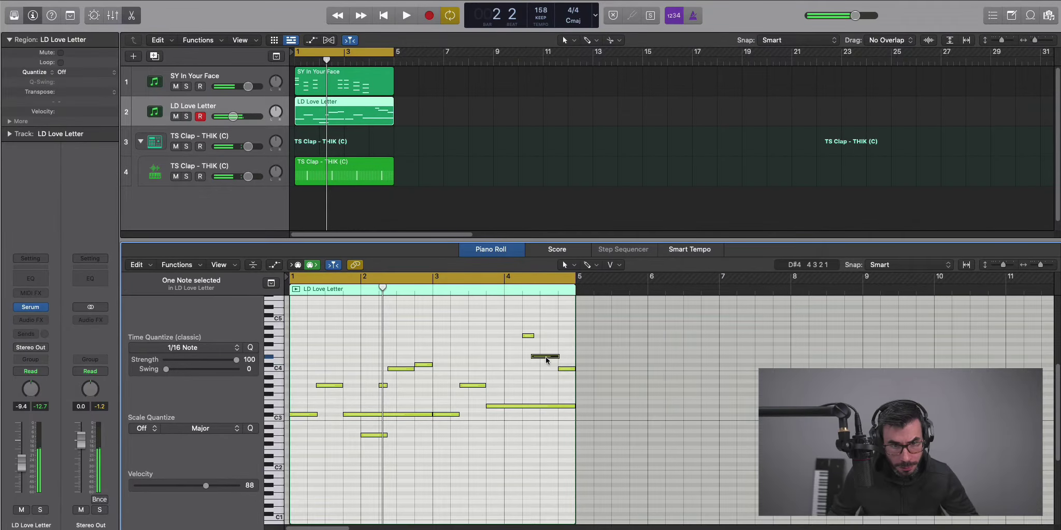
drag(547, 361, 547, 369)
key(space)
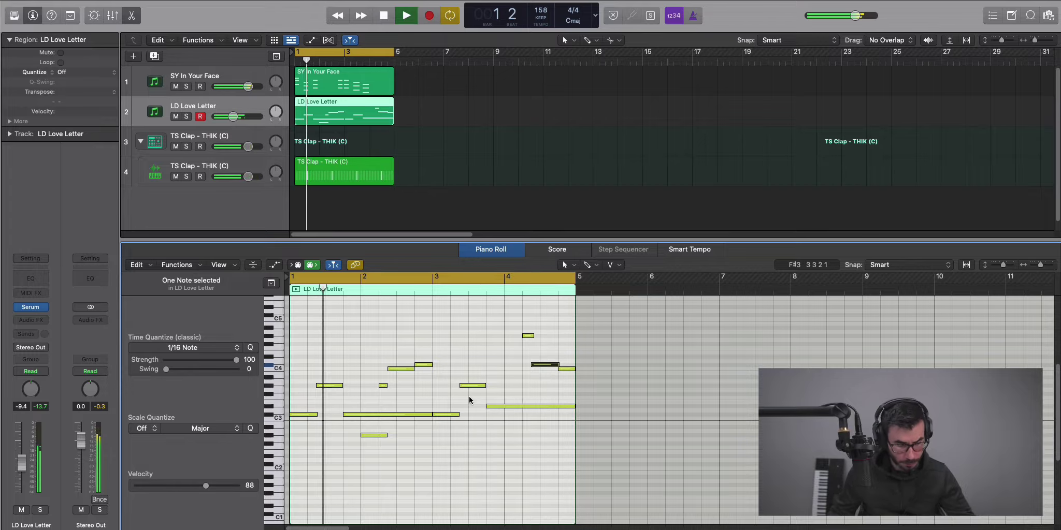
Step: Stop playback, add a software instrument track below LD Love Letter with duplicate settings, and open its Serum instrument
click(202, 108)
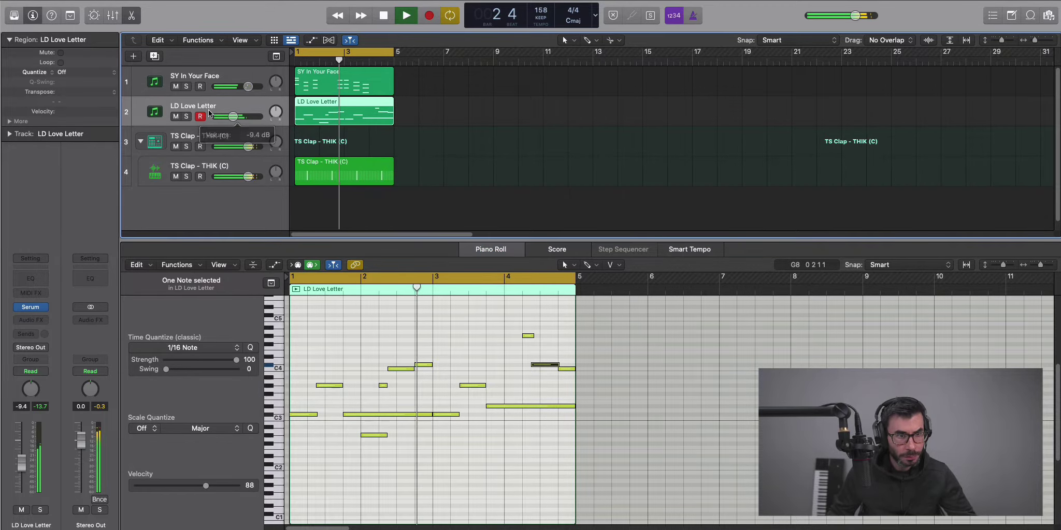
key(space)
click(154, 56)
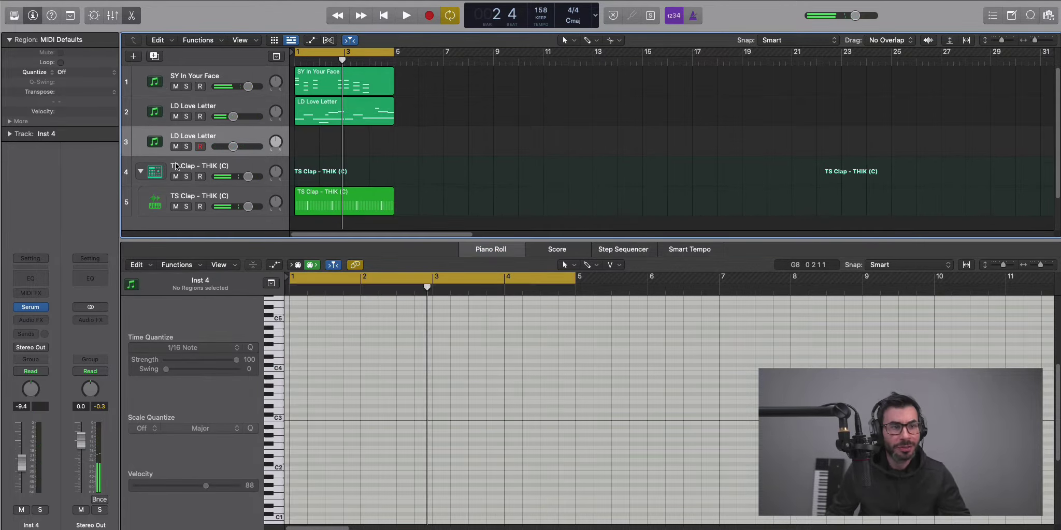
click(32, 308)
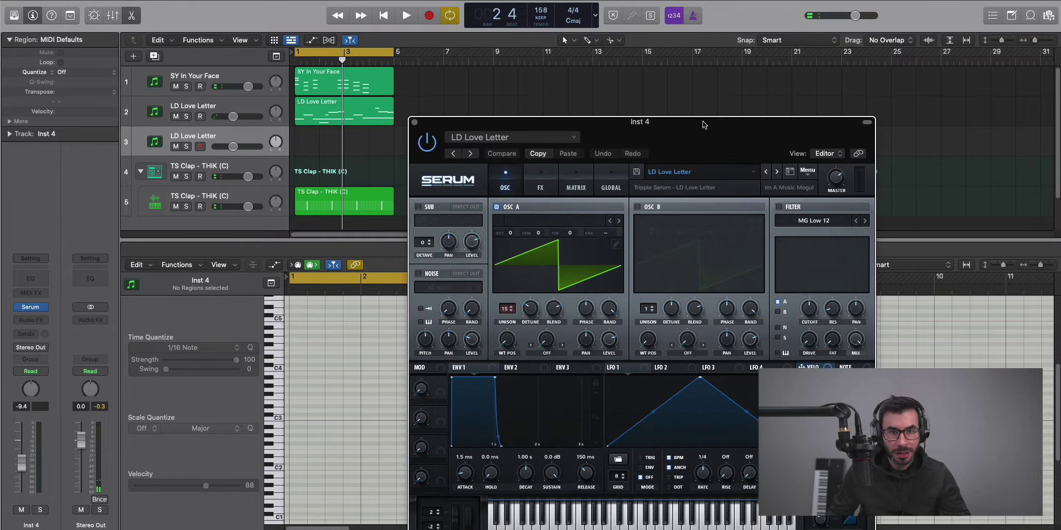
Step: Load the Trippie Serum preset LD Spaced Out on the new Serum track and close the instrument
click(622, 90)
mouse_move(646, 197)
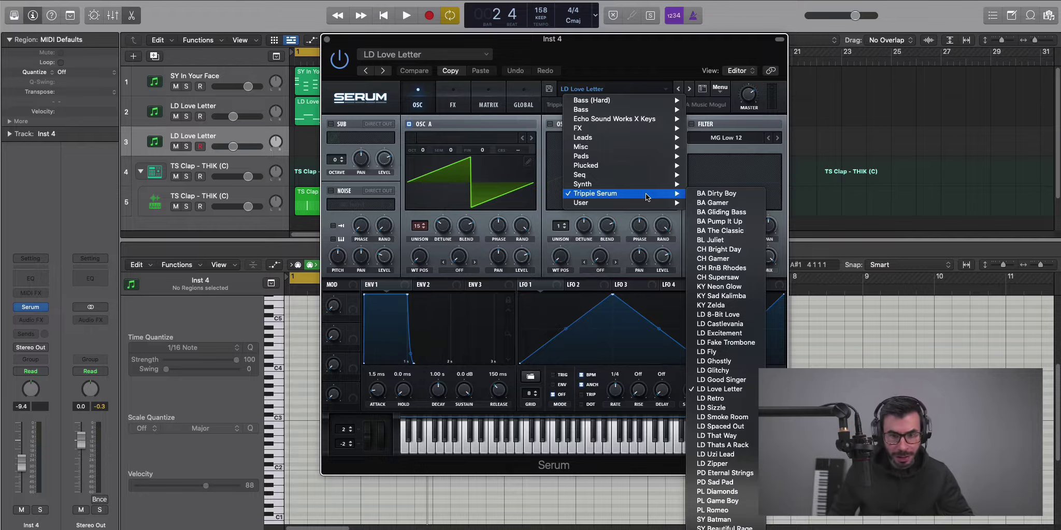
click(725, 426)
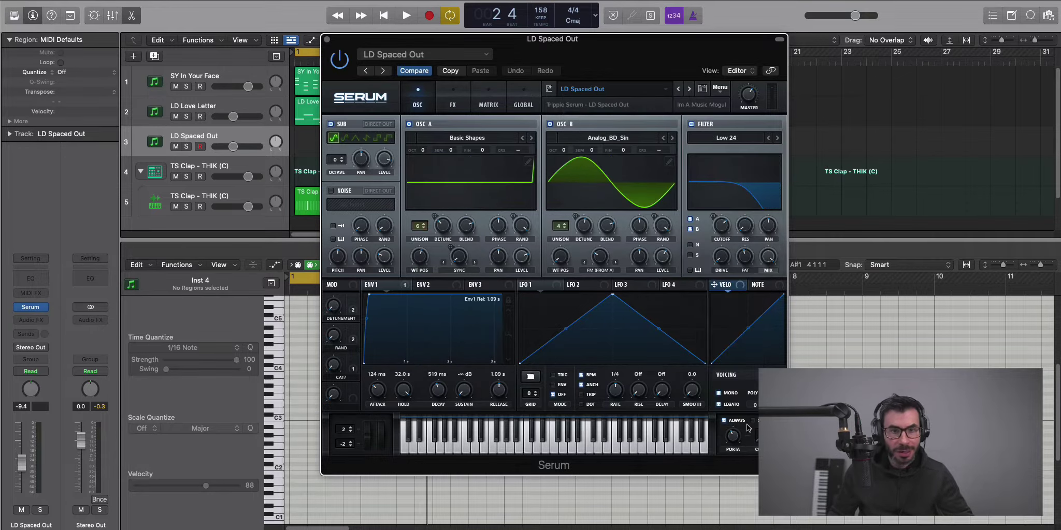
click(327, 40)
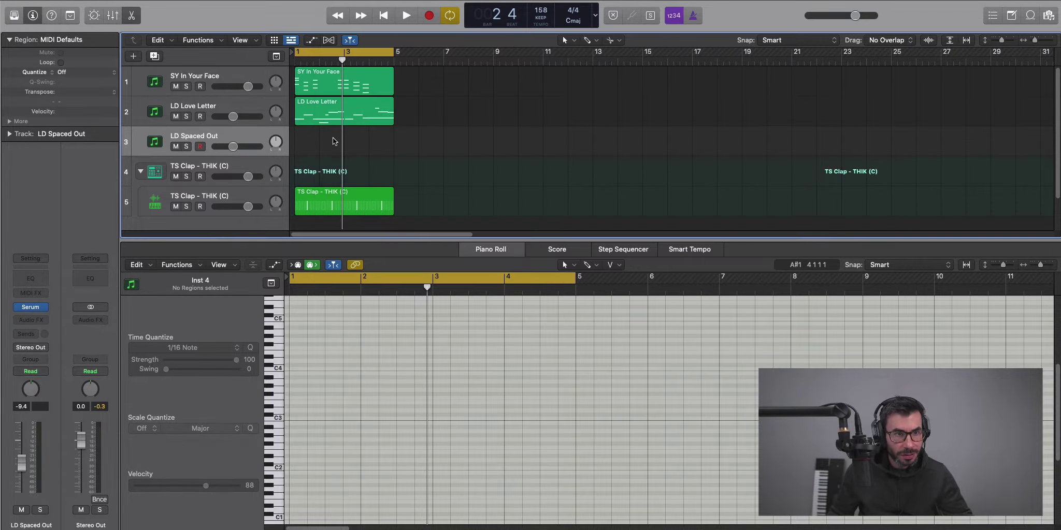
Step: Create an empty LD Spaced Out region from bar 1 to bar 5, open it for note editing, and start playback
click(311, 152)
mouse_move(318, 151)
mouse_down()
mouse_move(390, 146)
mouse_move(374, 147)
mouse_up()
key(p)
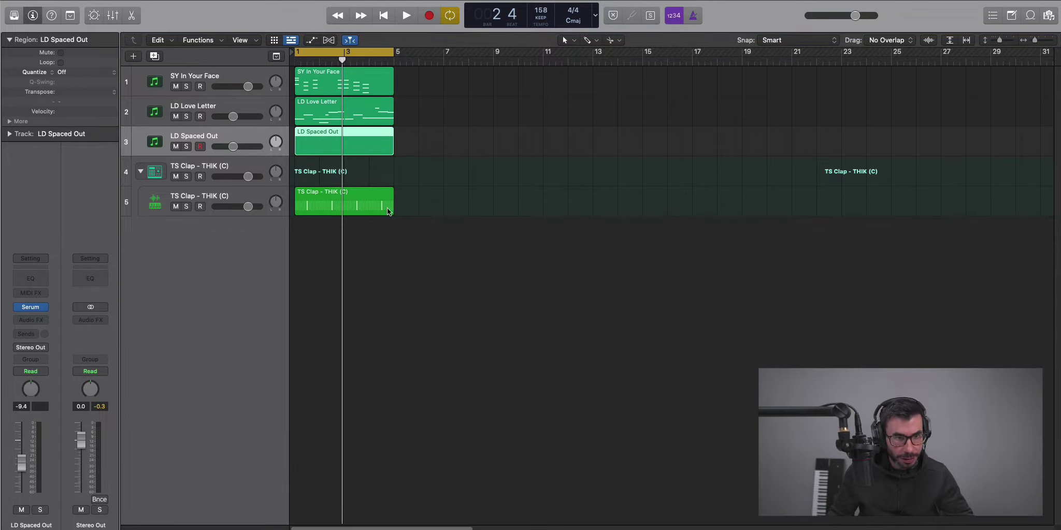
double_click(353, 143)
key(space)
key(super+Right)
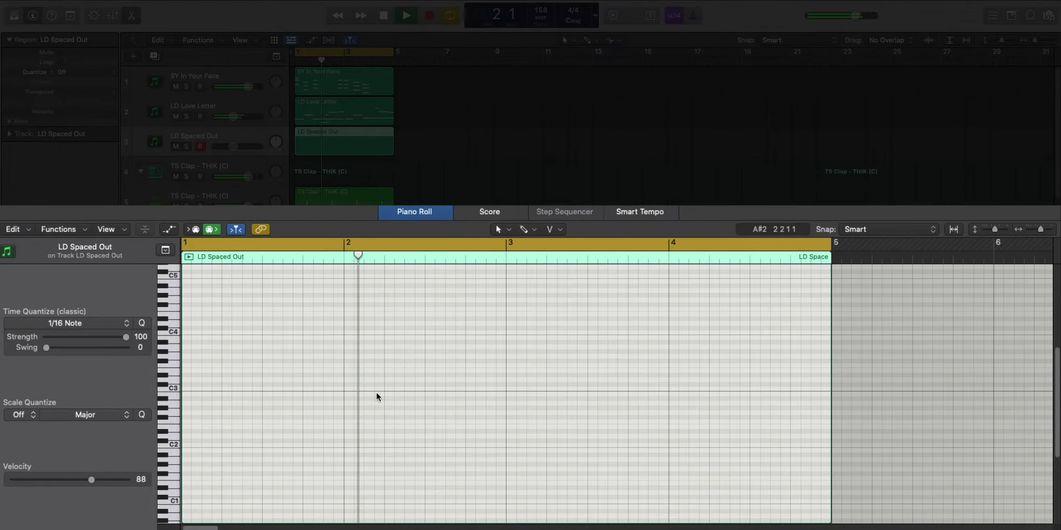
Step: Add a one-beat C#4 note at the start of bar 2 in the LD Spaced Out region and play it back
key(space)
click(346, 360)
mouse_move(358, 360)
mouse_down()
mouse_move(358, 382)
mouse_move(357, 323)
mouse_move(380, 329)
mouse_up()
key(space)
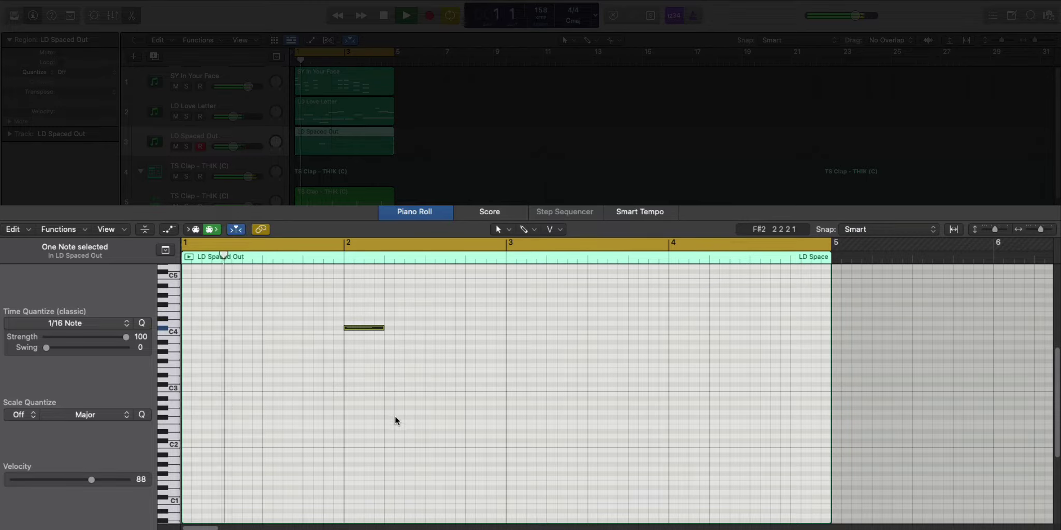
Step: Add two one-beat C#3 notes in bar 2, one starting half a beat into the bar and one on beat 4
click(370, 385)
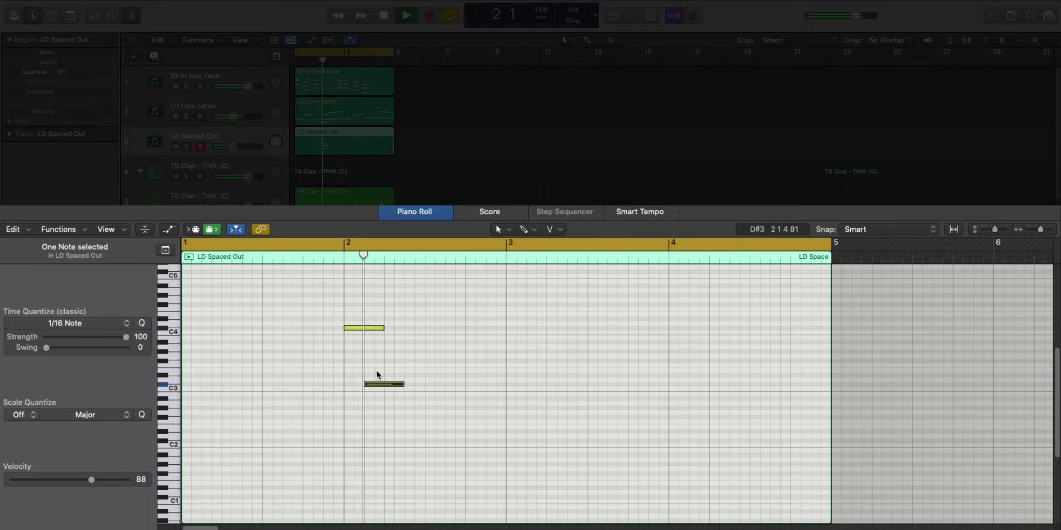
key(space)
drag(384, 334, 389, 406)
key(space)
click(393, 434)
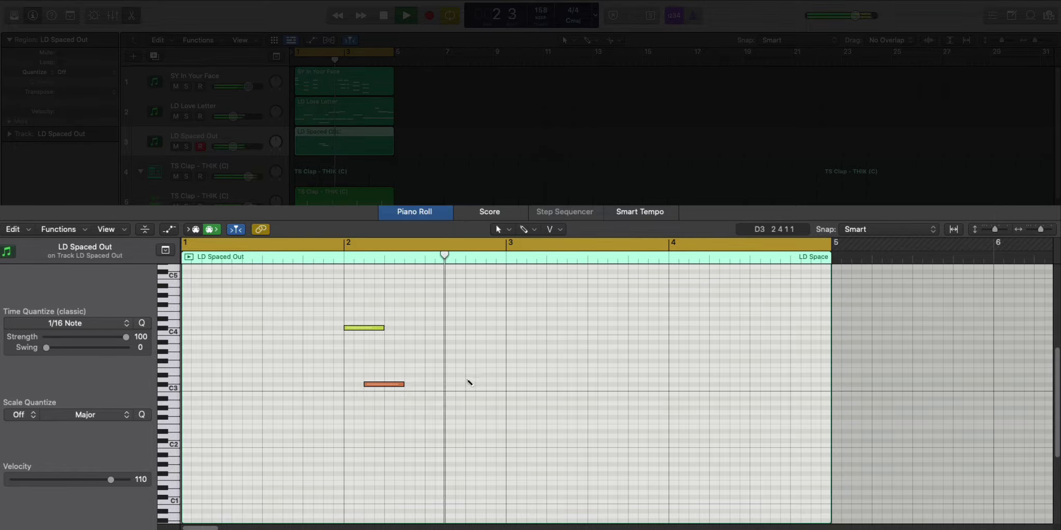
super+click(466, 385)
Step: Select all three notes in bar 2 and transpose them up one octave
drag(557, 408, 227, 299)
key(alt+shift+Up)
scroll(552, 405, up, 4)
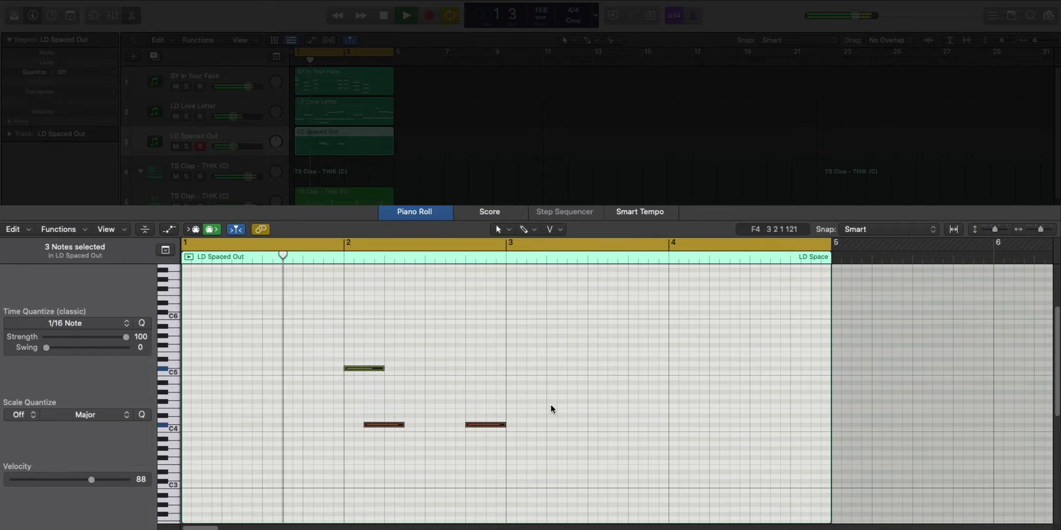
scroll(503, 423, up, 1)
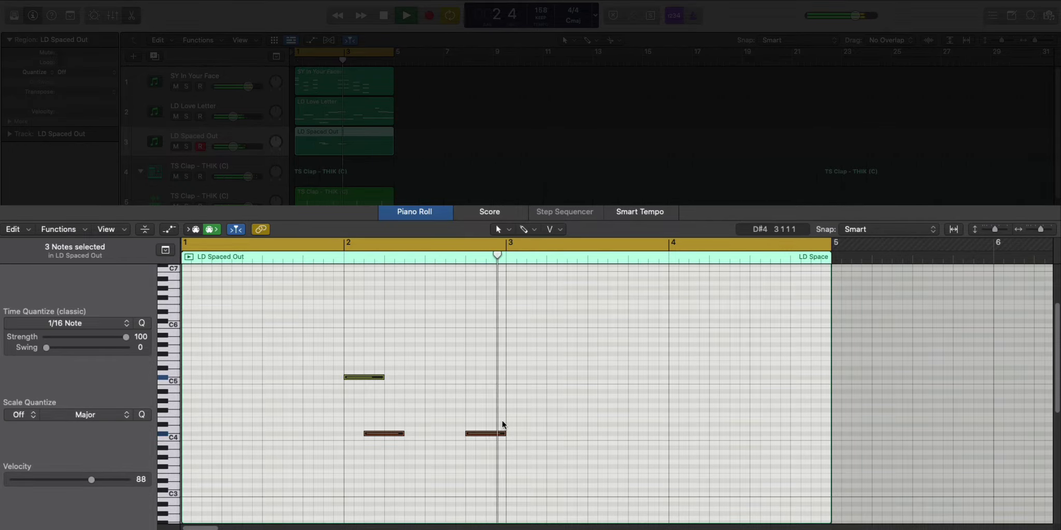
Step: Add a one-beat C#5 note at the start of bar 3 and a one-beat C4 note at the start of bar 4
super+click(515, 379)
key(space)
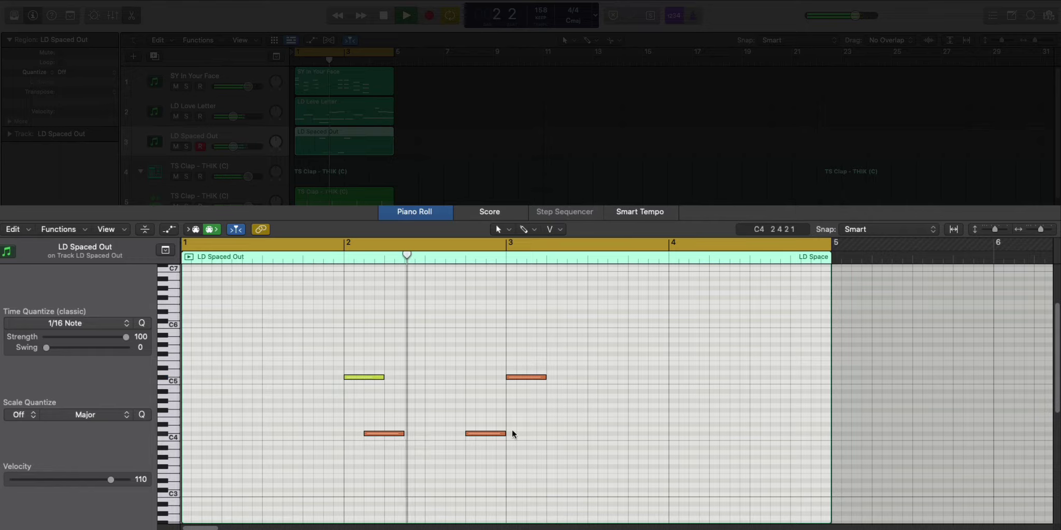
super+click(715, 438)
drag(716, 439, 679, 439)
super+click(730, 452)
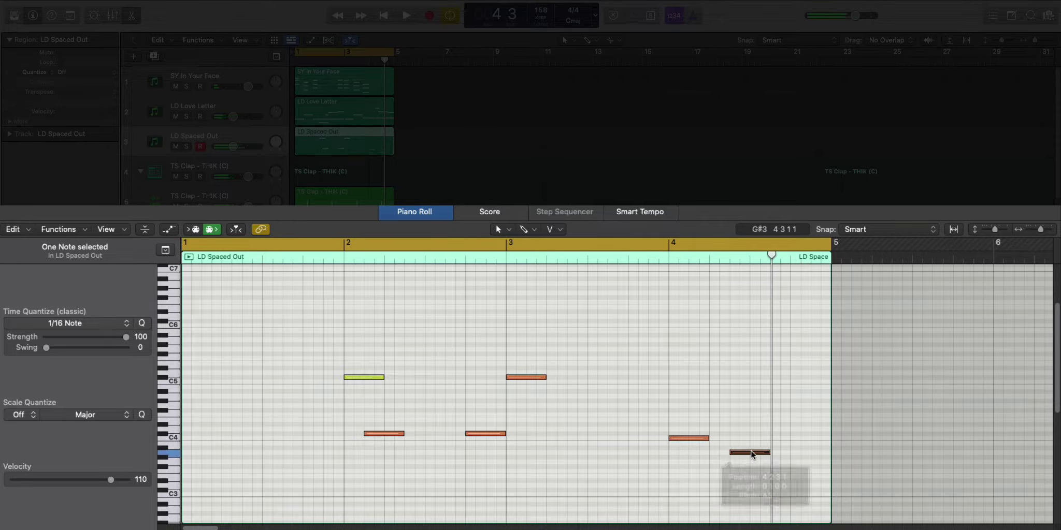
mouse_move(756, 452)
mouse_down()
mouse_move(754, 461)
mouse_move(742, 456)
mouse_up()
click(702, 439)
key(space)
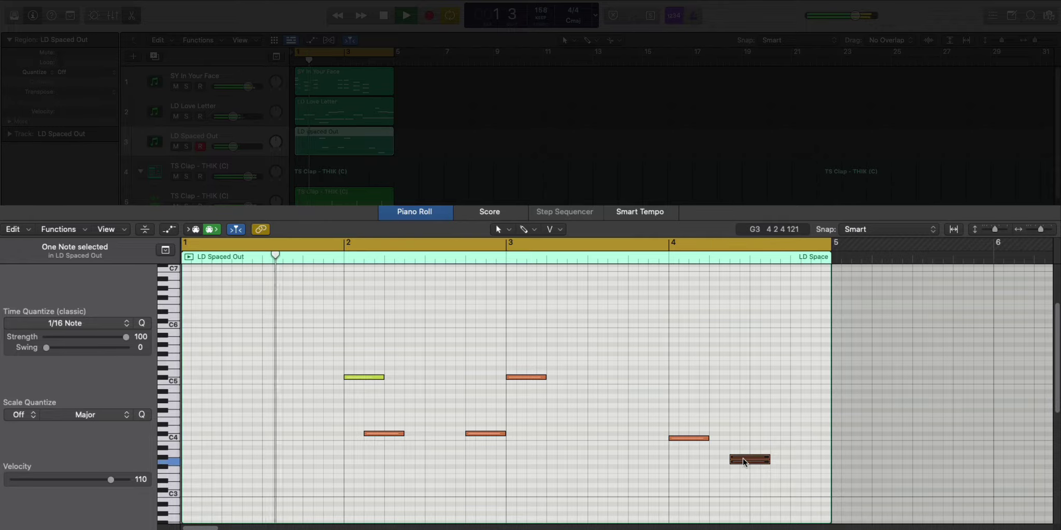
key(Delete)
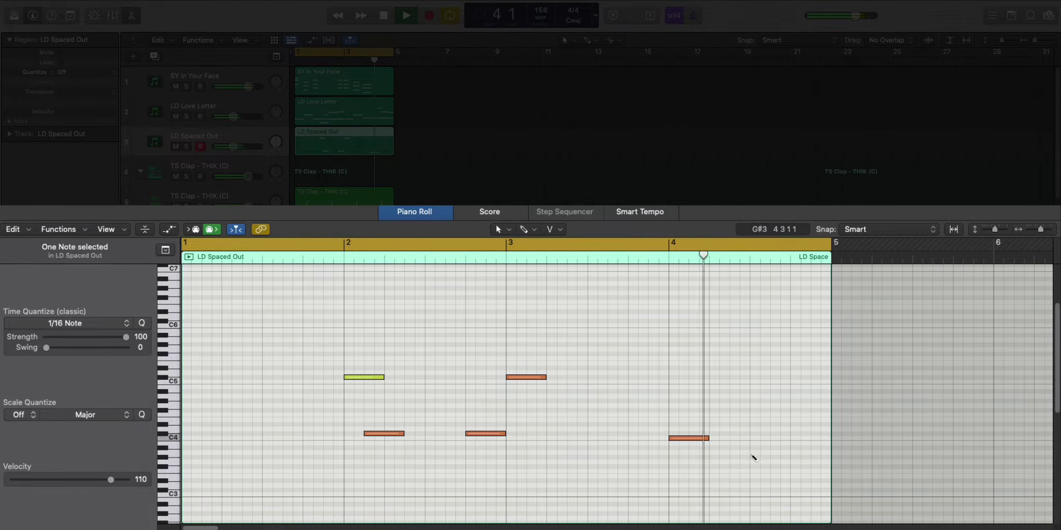
Step: Add a G#3 note on beat 3 of bar 4, lengthen it to 1.5 beats, and slightly lower the LD Spaced Out track's volume
click(753, 457)
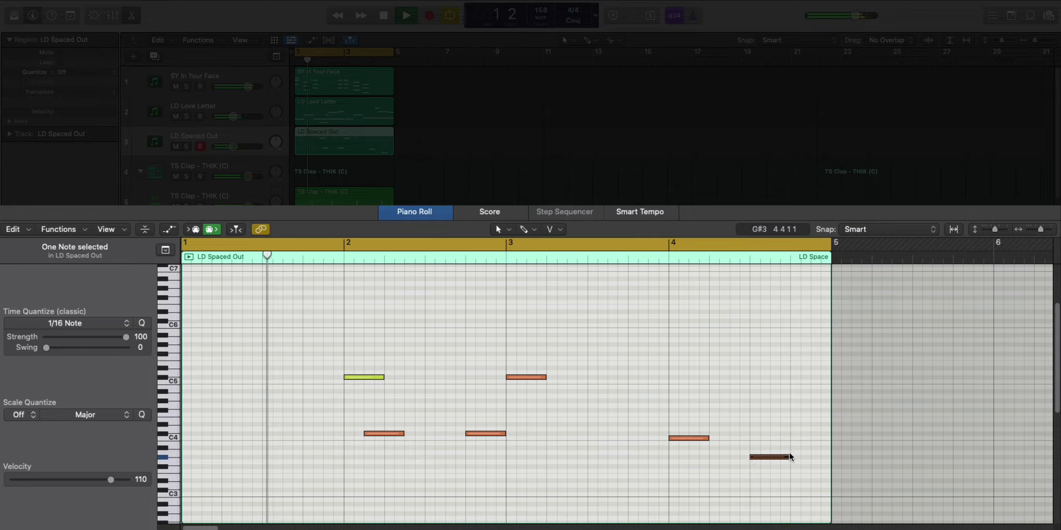
drag(789, 456, 811, 455)
scroll(607, 356, down, 1)
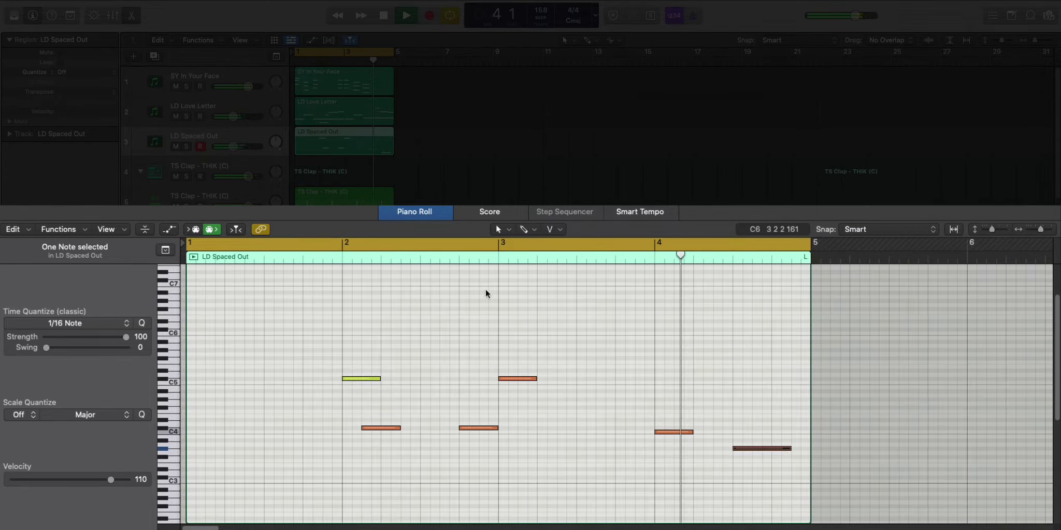
drag(231, 146, 231, 149)
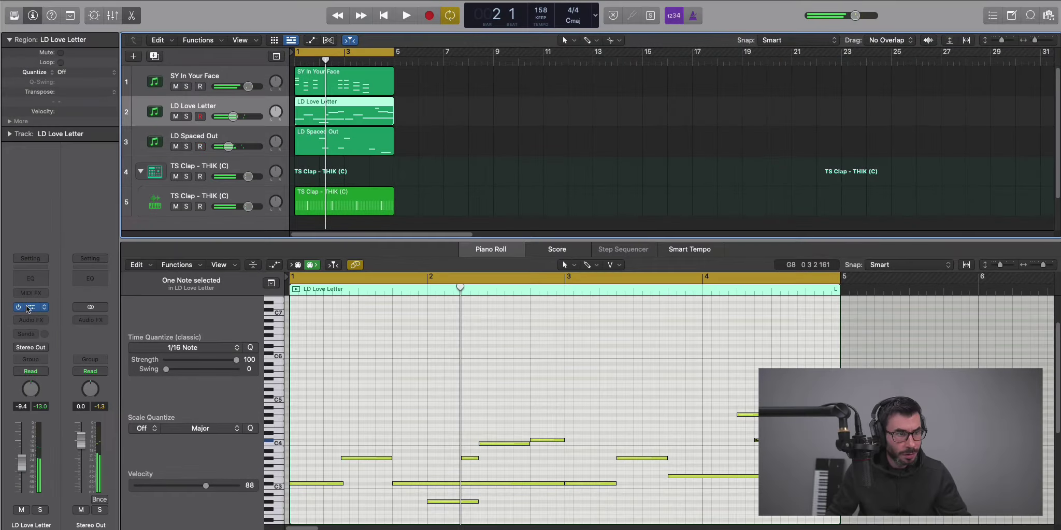
Step: Insert a Space Designer reverb on the LD Love Letter track, play it back, and close the plug-in window
click(37, 321)
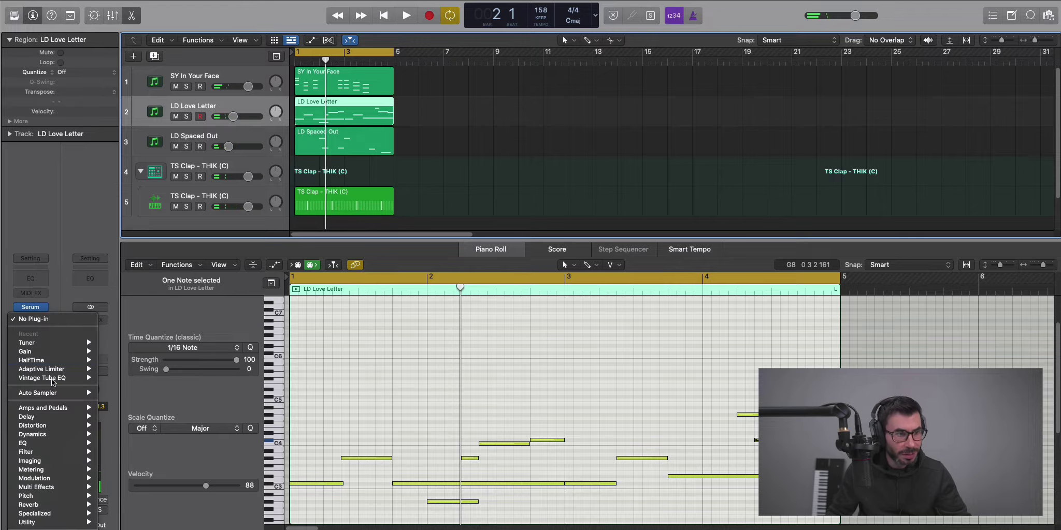
mouse_move(83, 508)
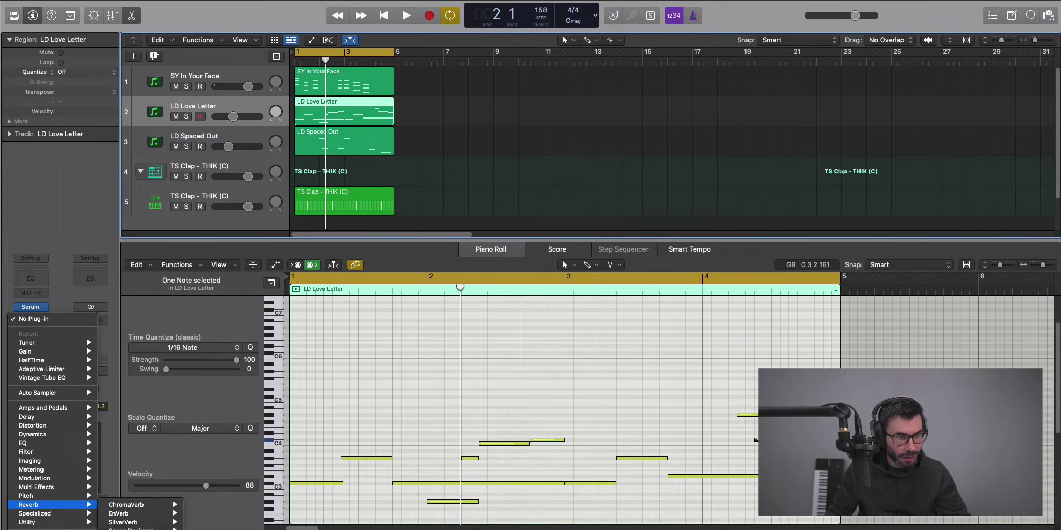
click(191, 527)
key(space)
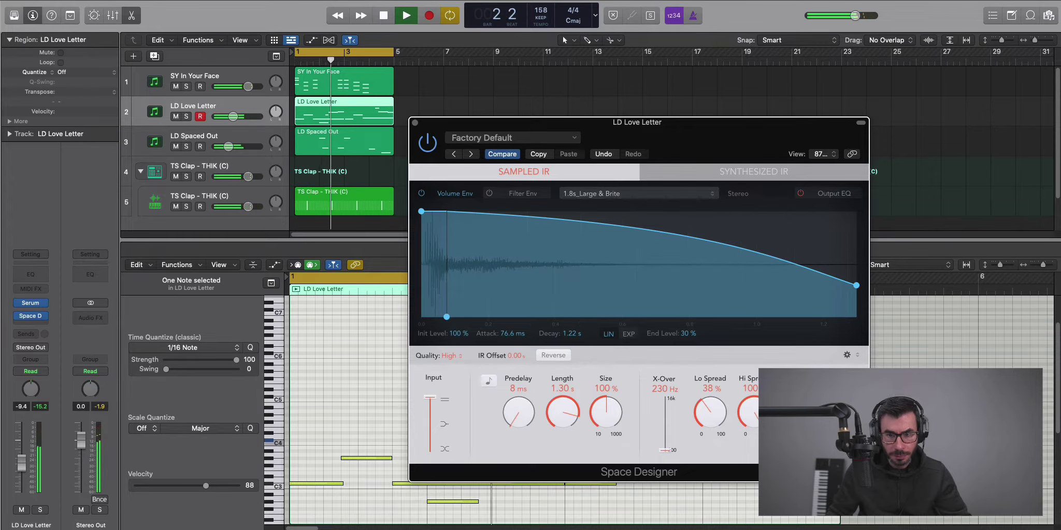
click(415, 123)
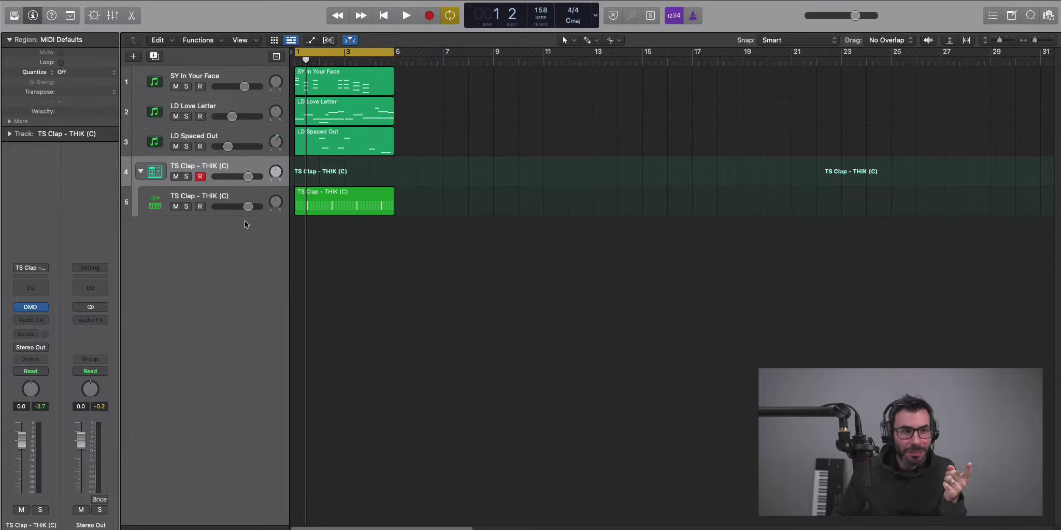
Step: Browse the Trippie Serum drum kit samples and audition the hi-hats, including Sizzle, Tick (C) and Tock (C)
click(233, 196)
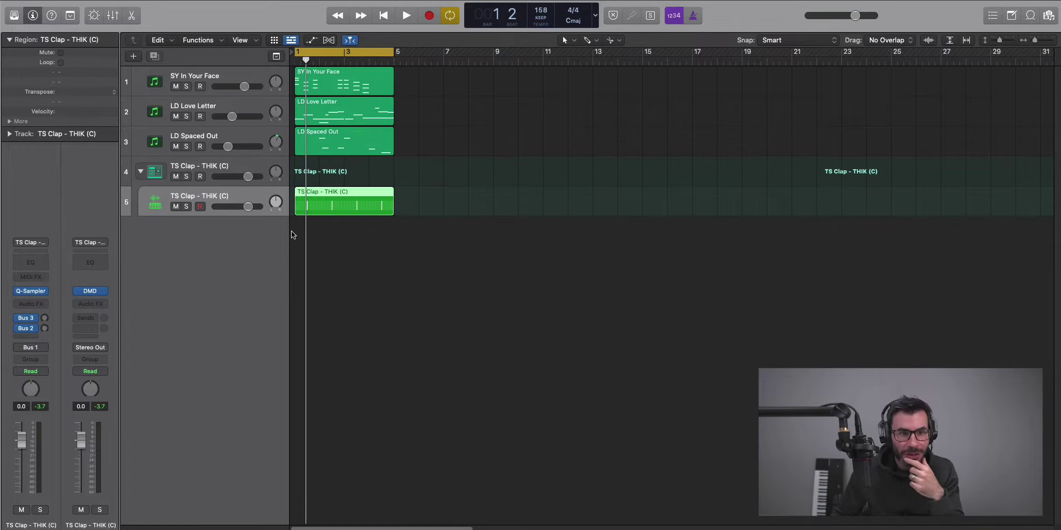
click(1052, 18)
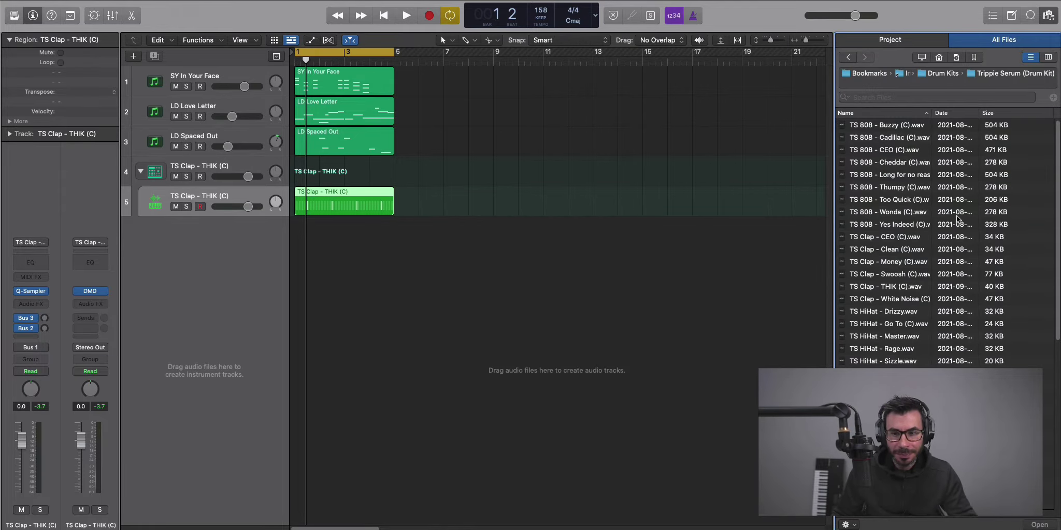
scroll(894, 310, down, 5)
scroll(894, 311, up, 2)
click(896, 291)
click(875, 275)
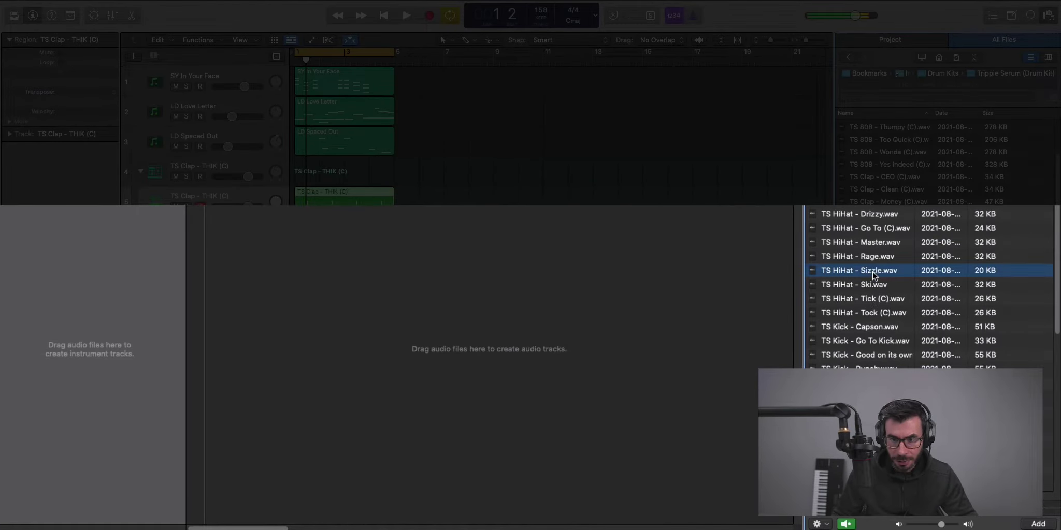
click(885, 299)
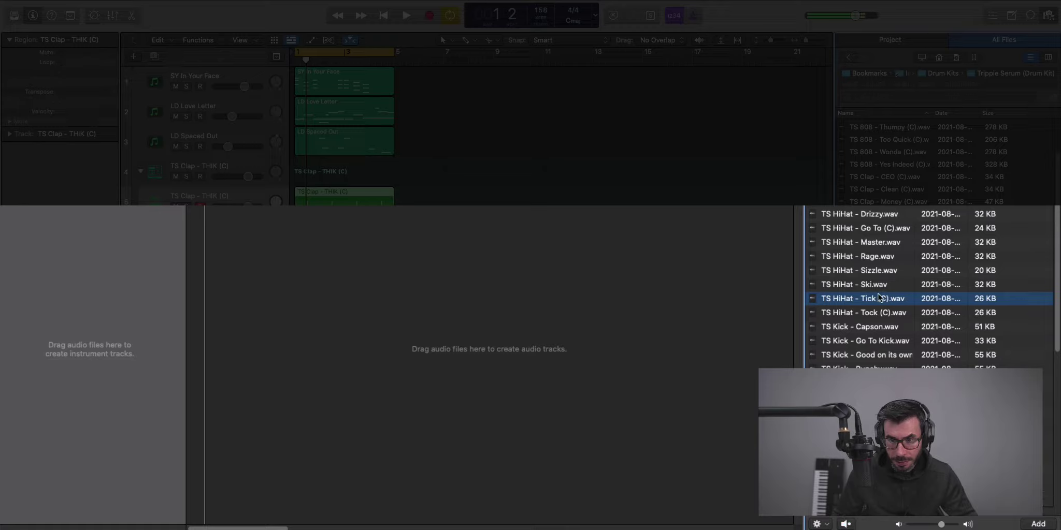
click(875, 313)
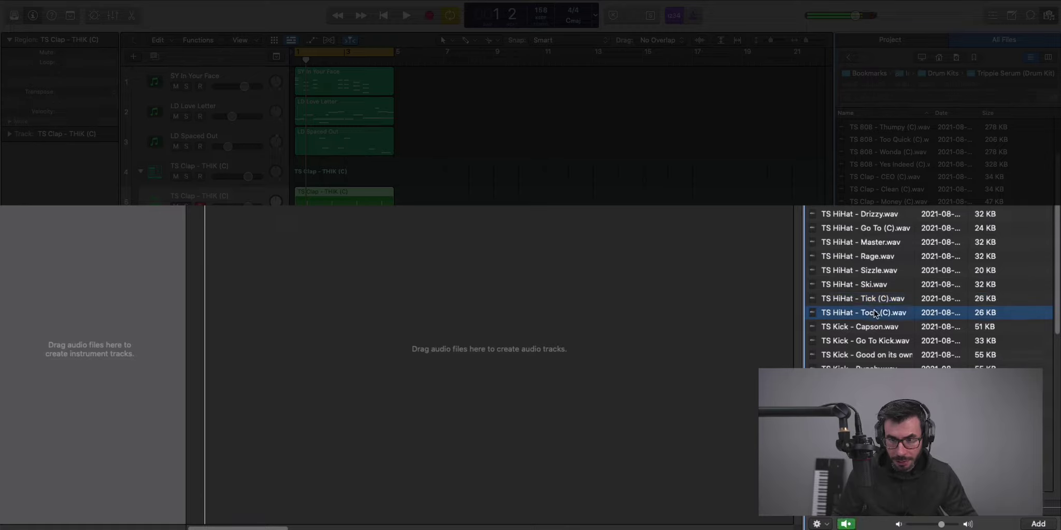
Step: Load TS HiHat - Tock (C) onto the C#1 rim pad of the clap's drum kit, and close the kit and file browser
drag(875, 313, 208, 183)
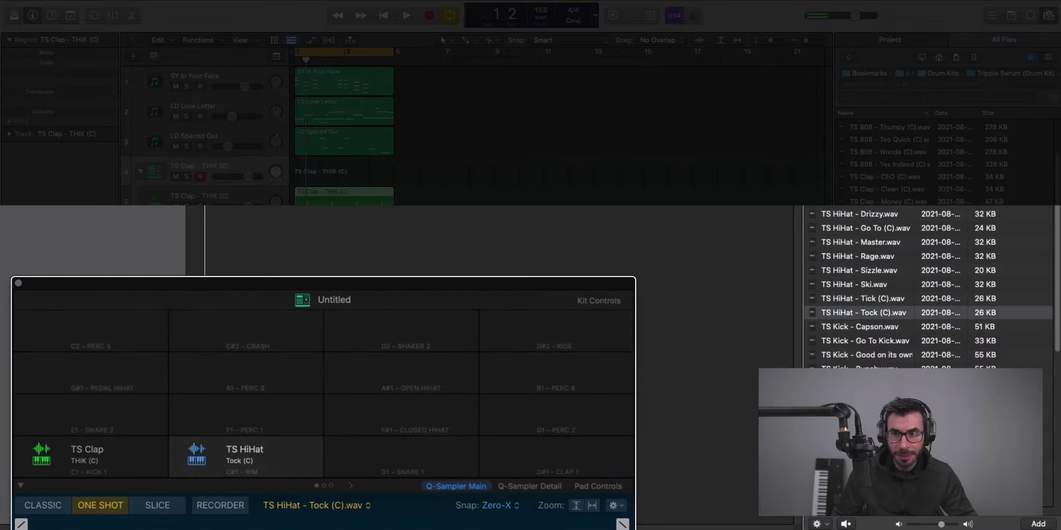
click(1049, 16)
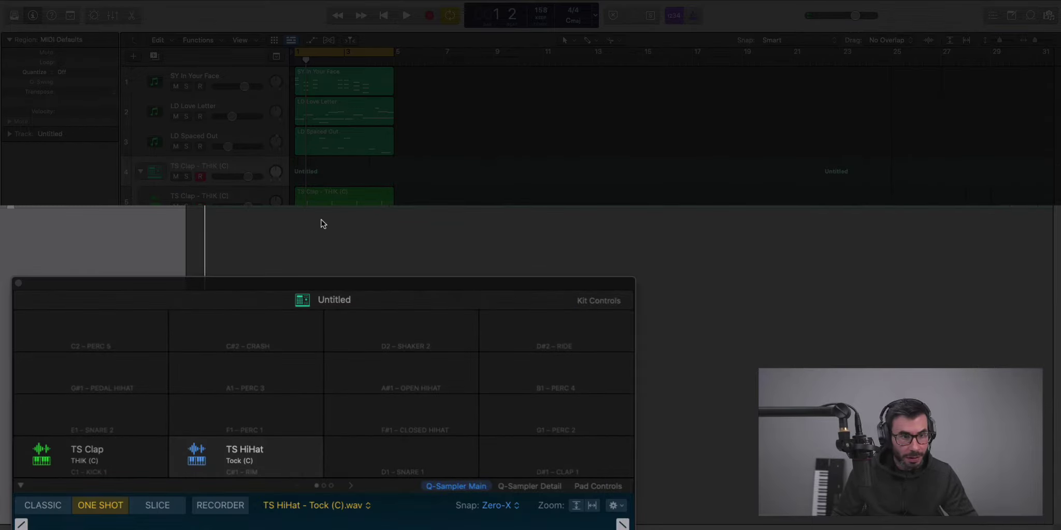
click(19, 282)
Step: Create a pattern region on the TS HiHat - Tock (C) track and turn on all 16 steps
right_click(215, 207)
click(218, 211)
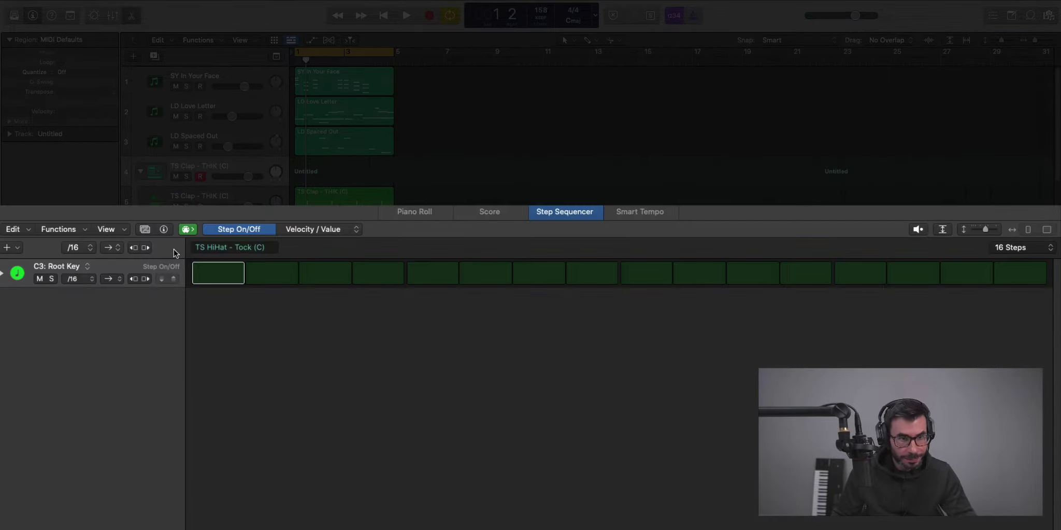
drag(227, 275, 1052, 276)
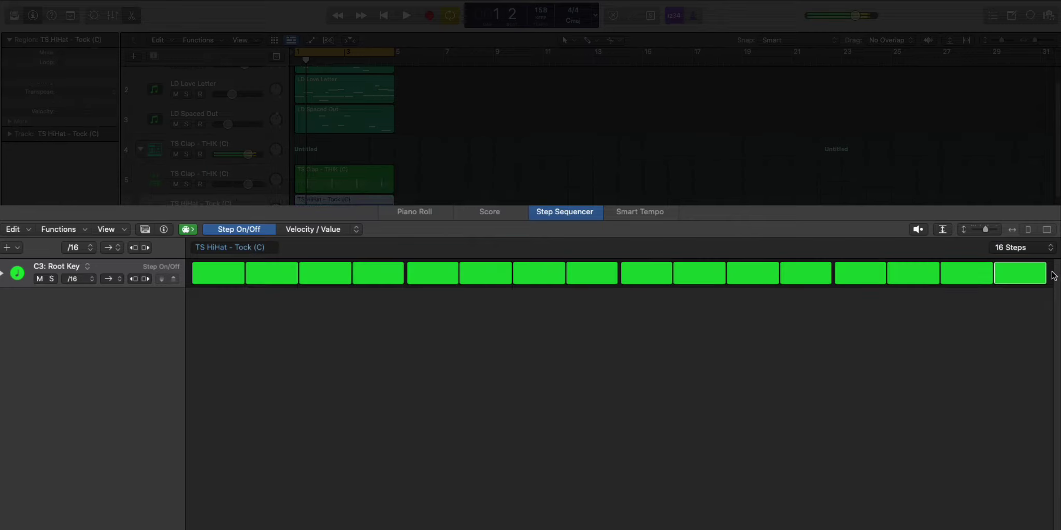
Step: Set the hi-hat row's step rate to /8, keeping the pattern length at 16 steps
click(1012, 247)
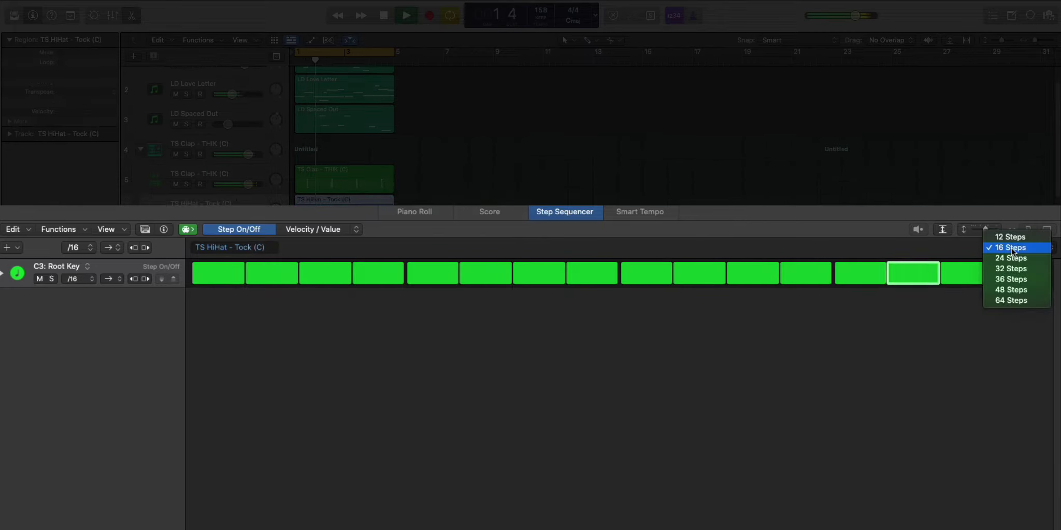
click(642, 398)
click(80, 279)
click(77, 268)
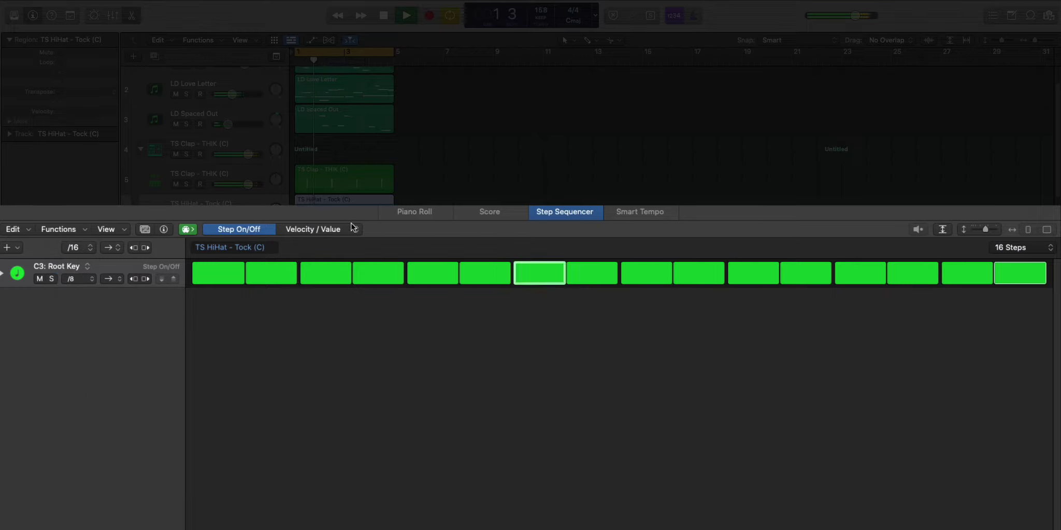
Step: Switch the hi-hat pattern to Note Repeat editing and set step 1 to 3 repeats and step 7 to 6 repeats
click(354, 228)
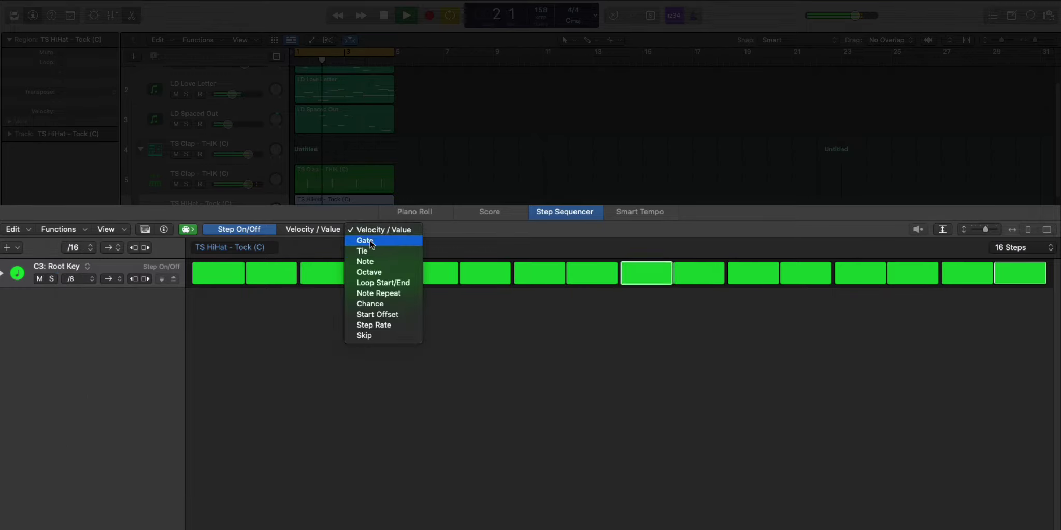
click(393, 295)
key(space)
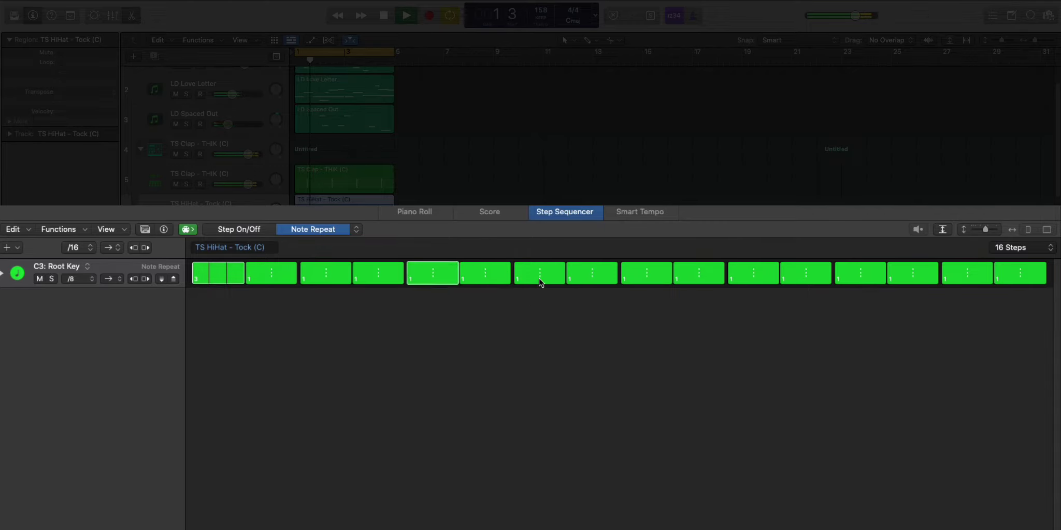
key(space)
drag(539, 277, 540, 274)
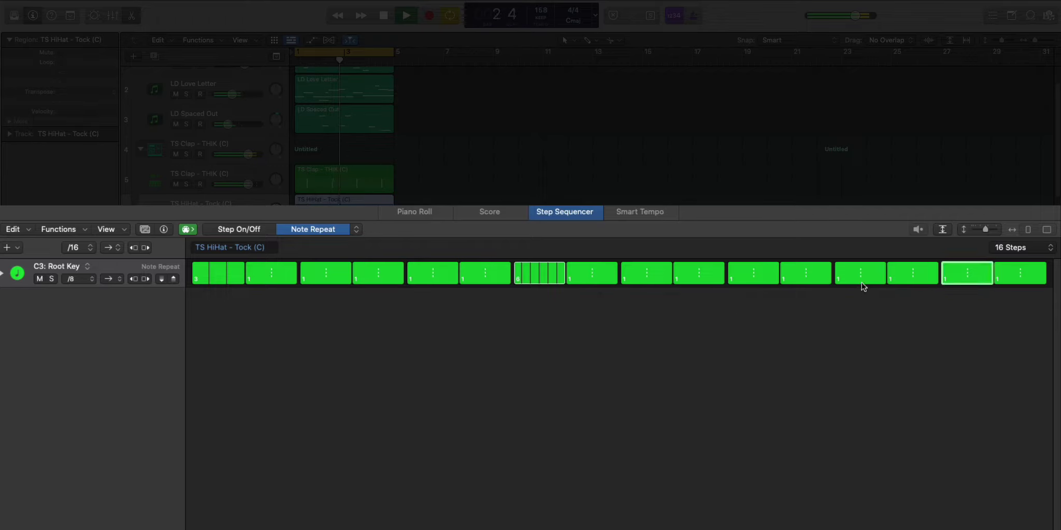
Step: Set step 13 of the hi-hat pattern to 4 repeats, and lower the hi-hat track's volume
drag(865, 273, 864, 271)
key(space)
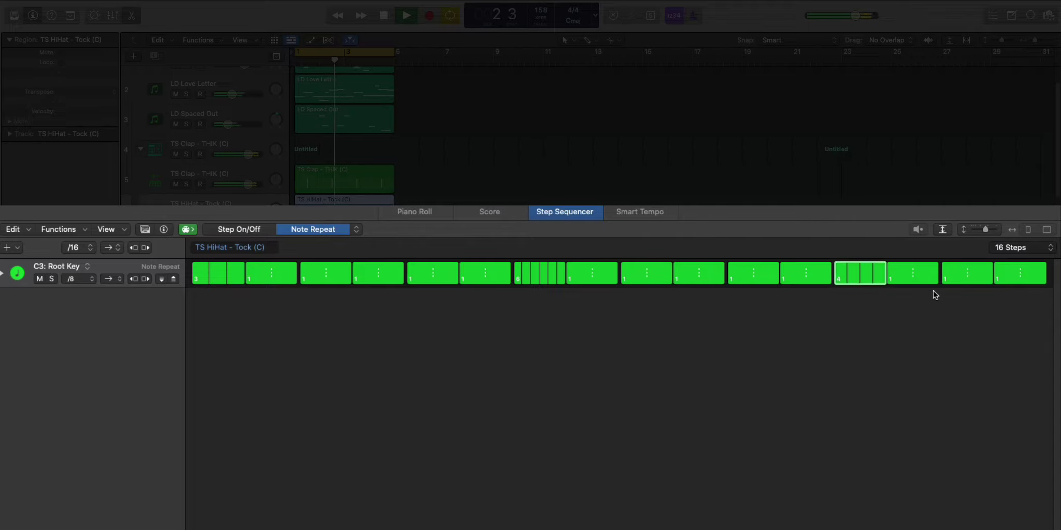
drag(950, 280, 948, 282)
key(x)
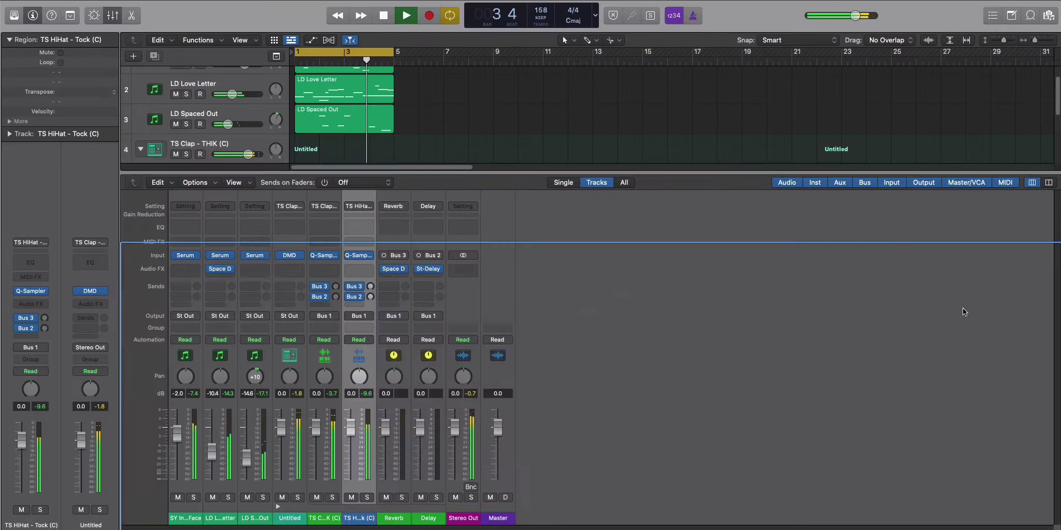
key(x)
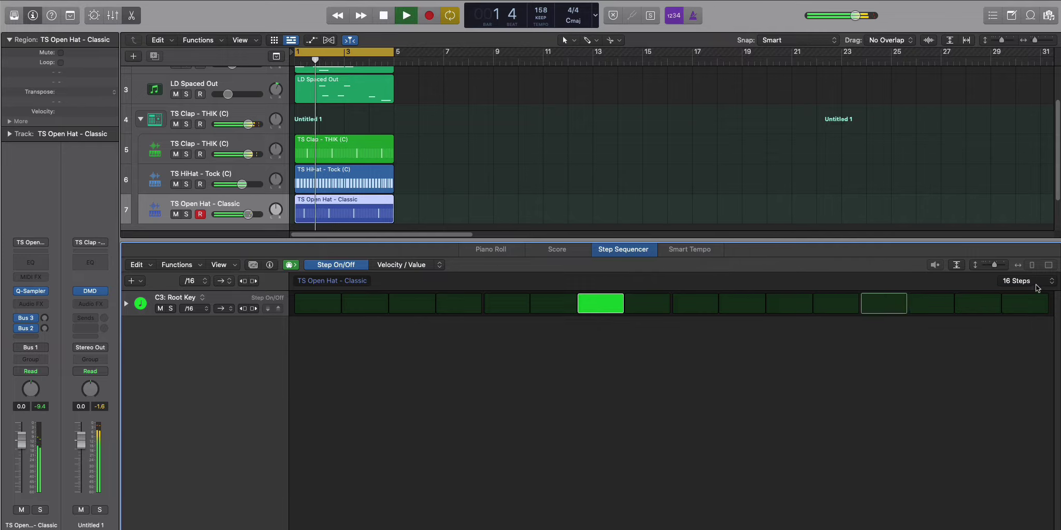
Step: Extend the TS Open Hat - Classic pattern to 32 steps, turning off steps 7 and 23 and turning on step 19
click(1027, 281)
key(Return)
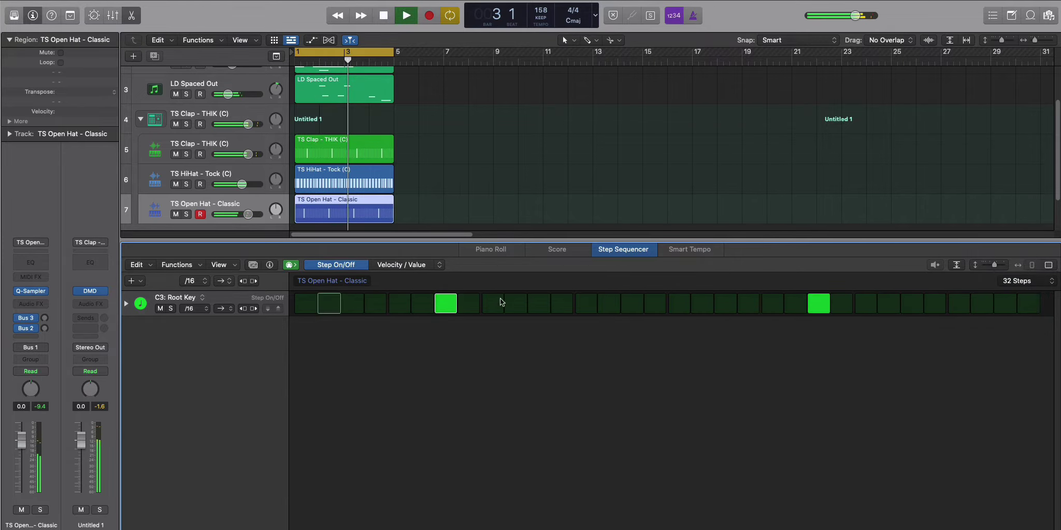
click(445, 304)
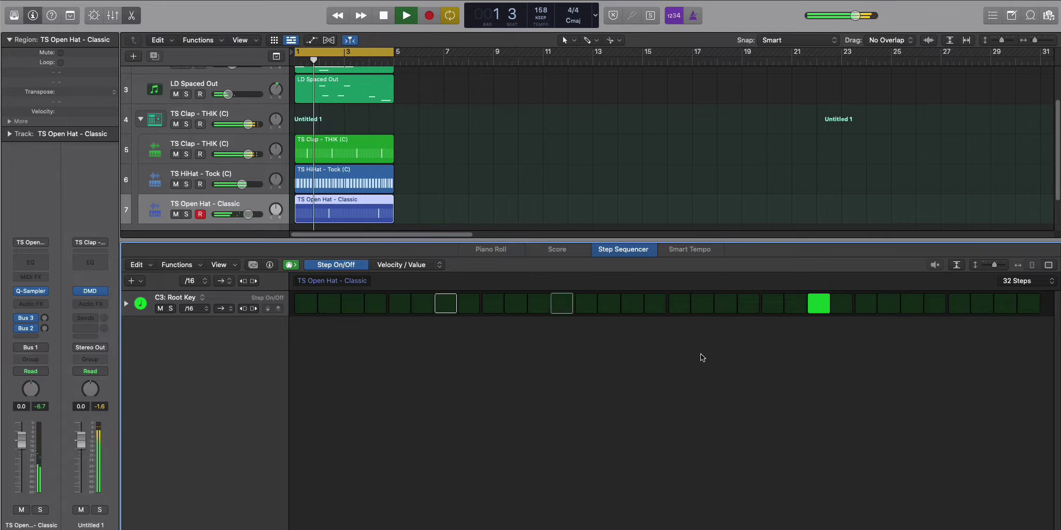
click(724, 305)
click(819, 303)
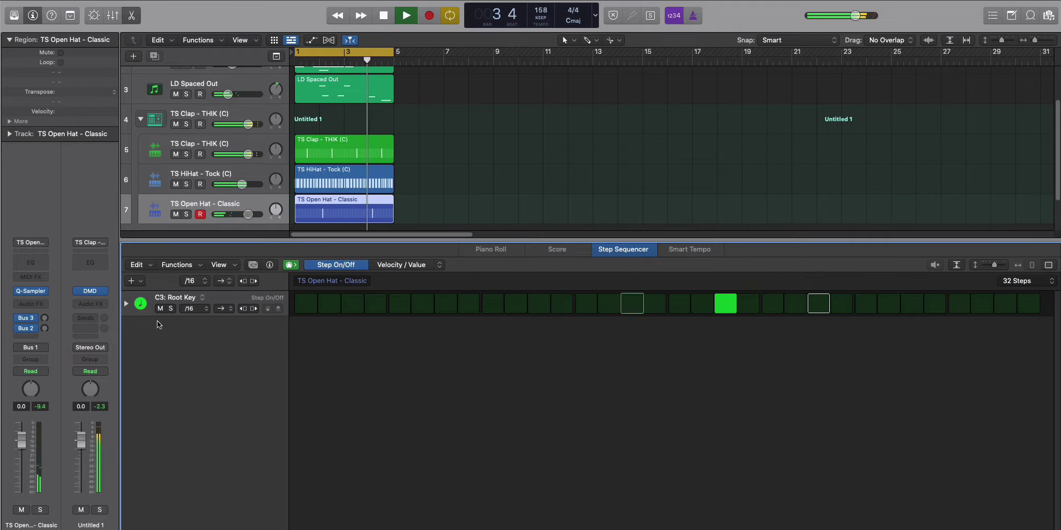
Step: Lower the open hat's volume to -4.1 dB and pan it to +10
drag(16, 455, 26, 461)
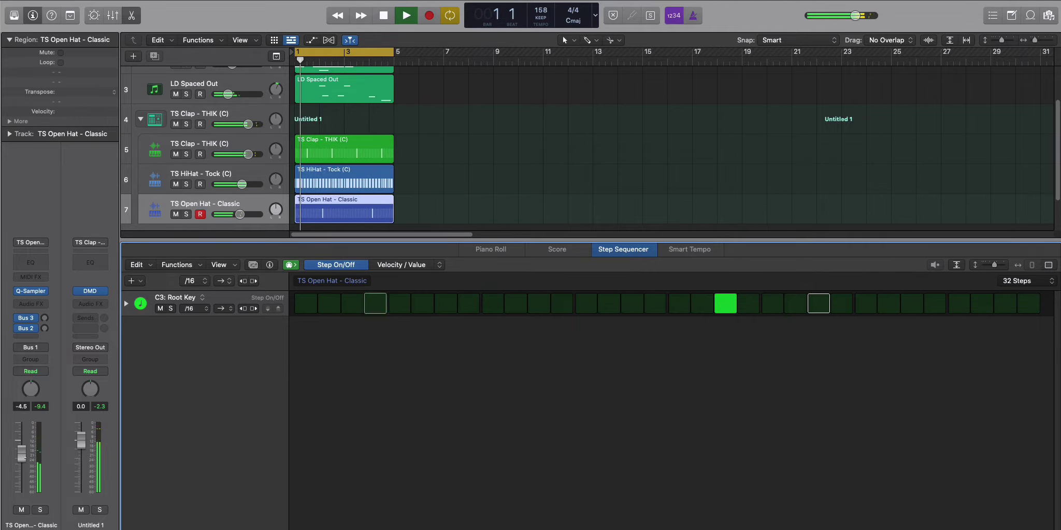
drag(30, 391, 32, 380)
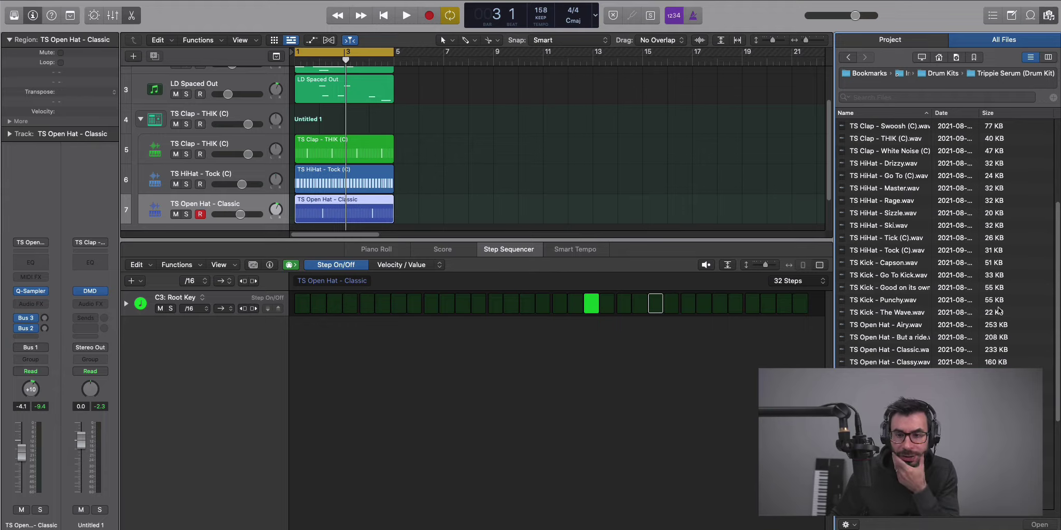
Step: Load TS Snare - Atake into the drum kit and create a pattern region on its track
scroll(999, 311, down, 6)
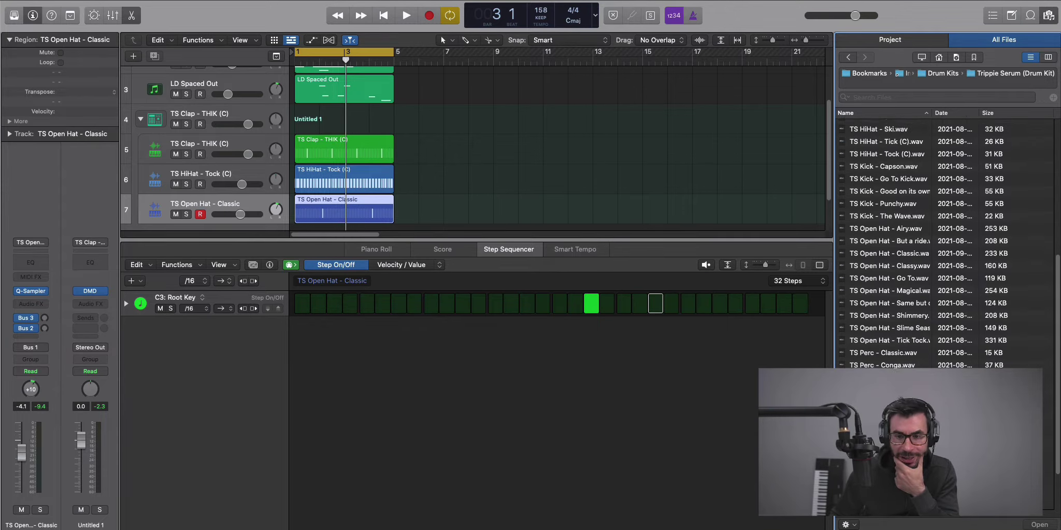
click(883, 466)
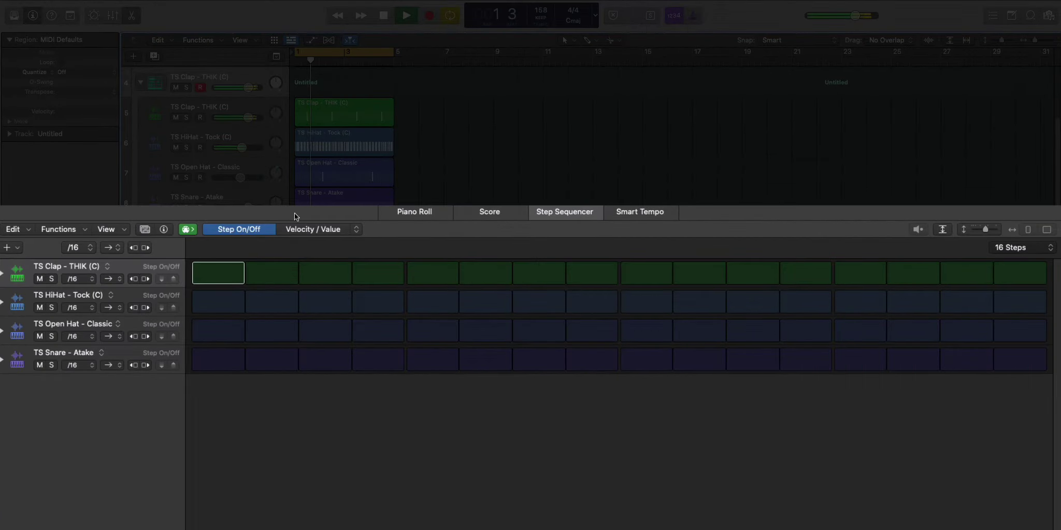
click(317, 204)
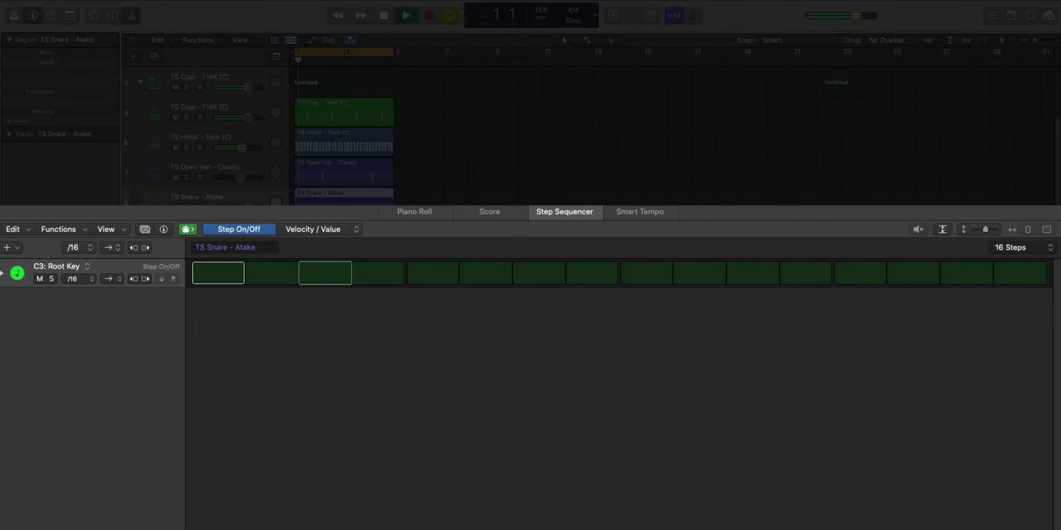
Step: Extend the snare pattern to 32 steps with steps 7, 17, 18, 19 and 23 turned on
click(549, 272)
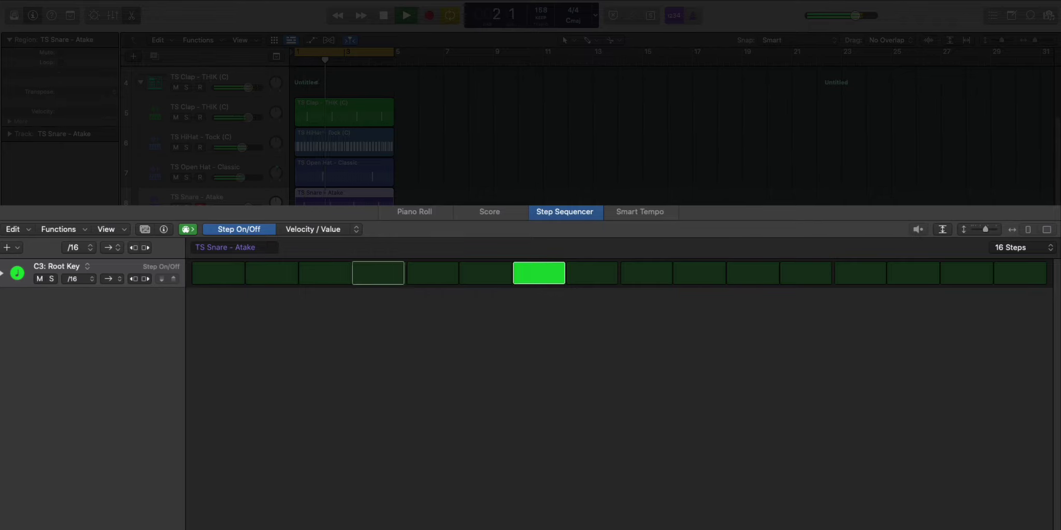
click(1013, 248)
click(1013, 266)
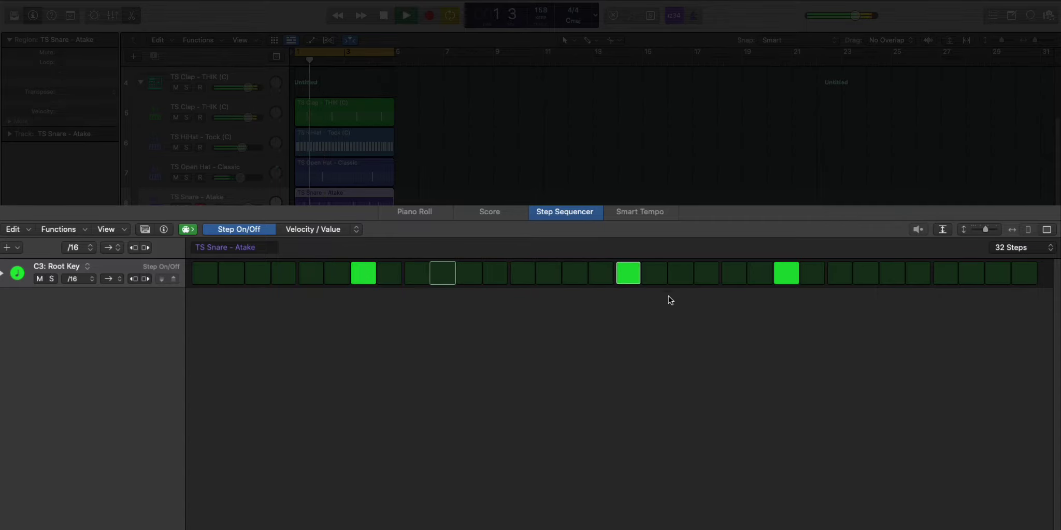
drag(654, 273, 675, 272)
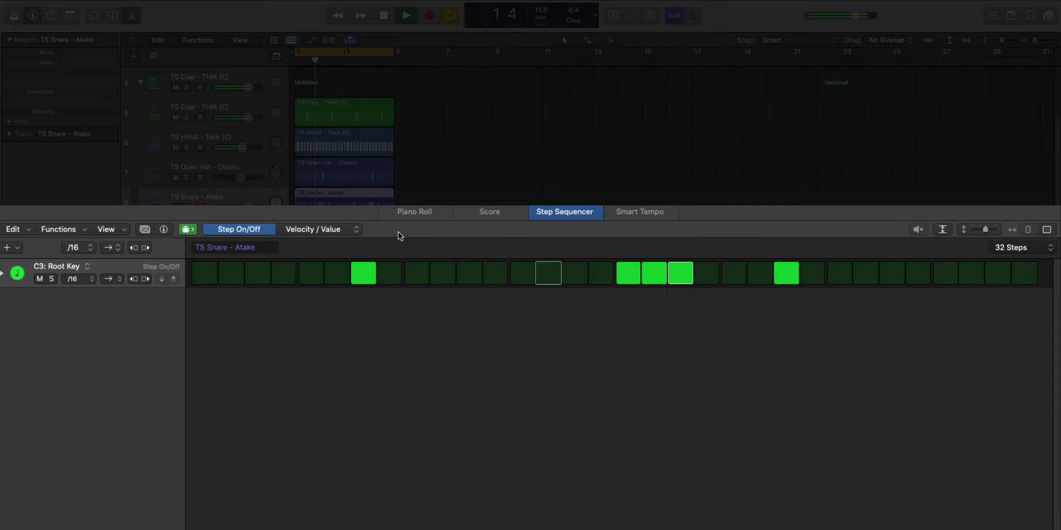
Step: Give snare step 17 a note repeat of 2, and set the velocities of steps 17, 18 and 19 to 41, 49 and 72
click(352, 233)
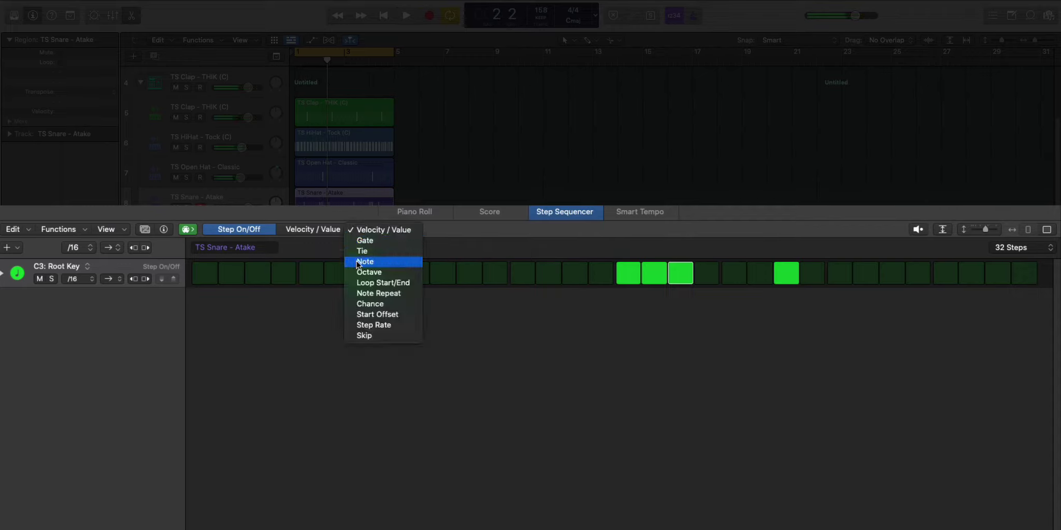
click(375, 294)
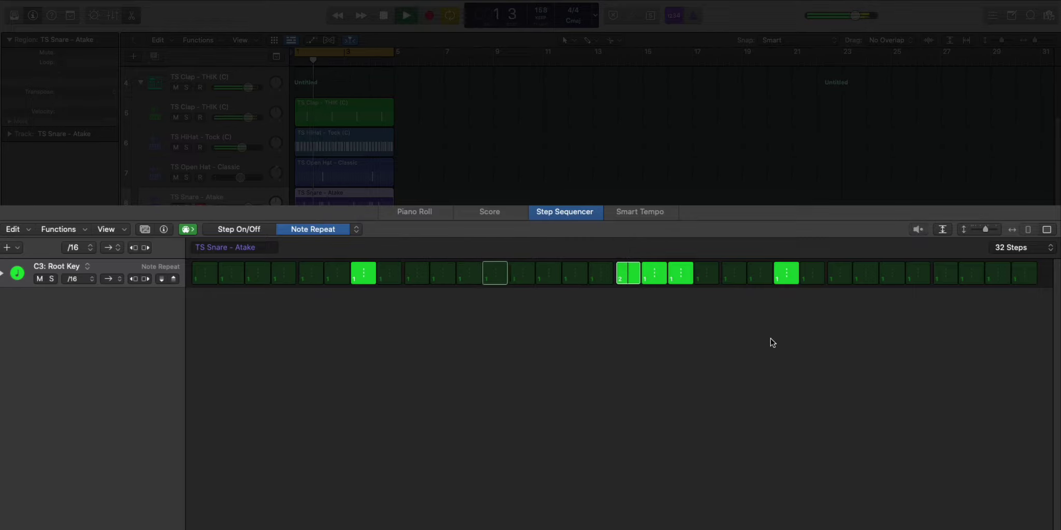
click(357, 230)
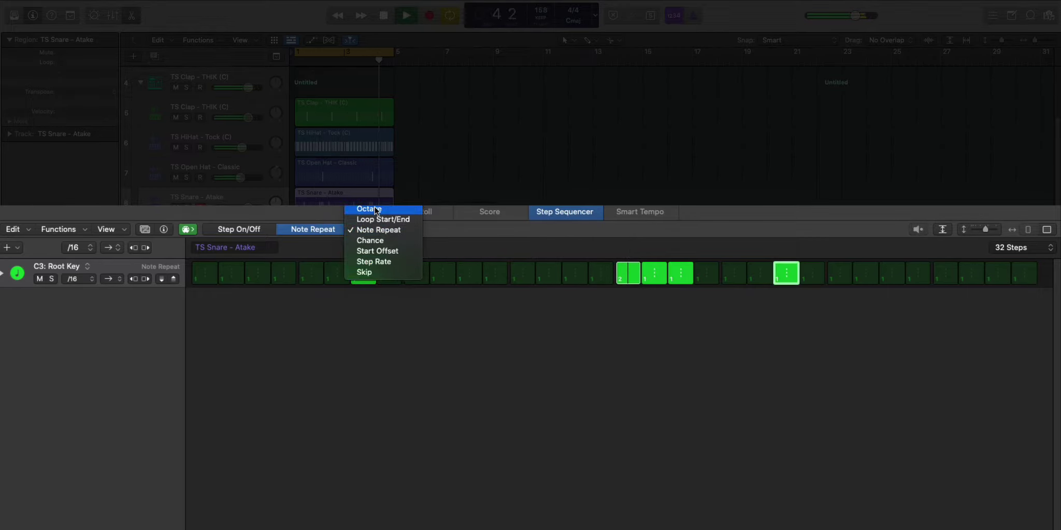
key(space)
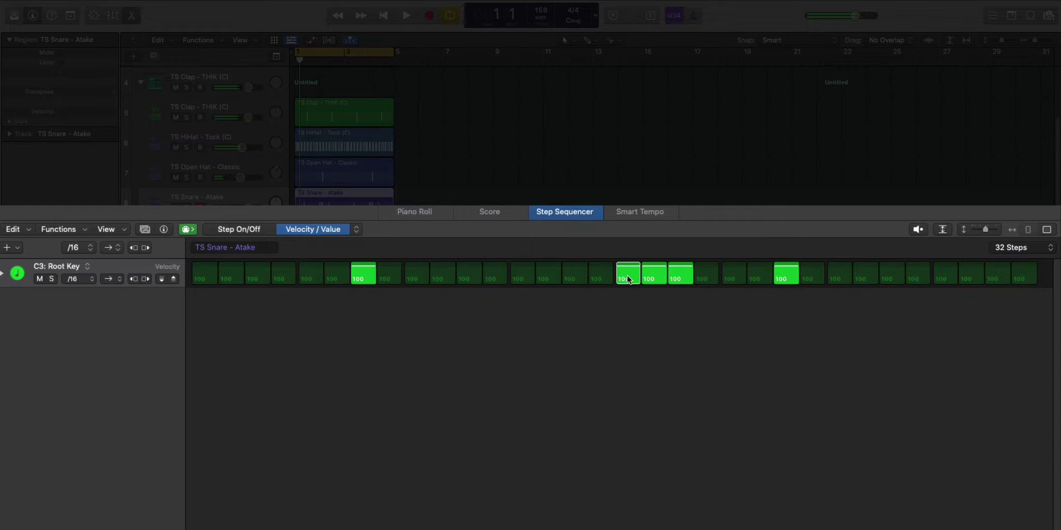
drag(627, 278, 689, 275)
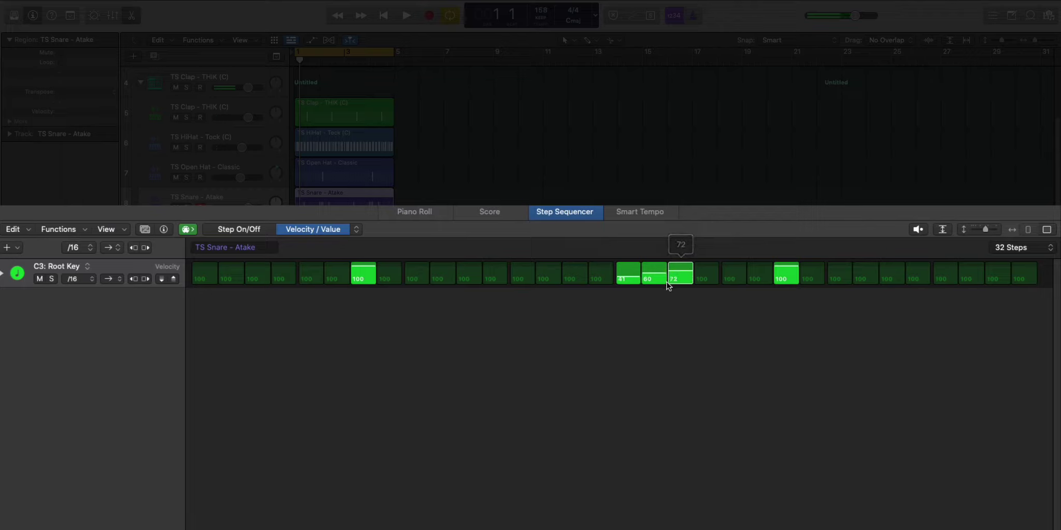
click(350, 230)
click(315, 244)
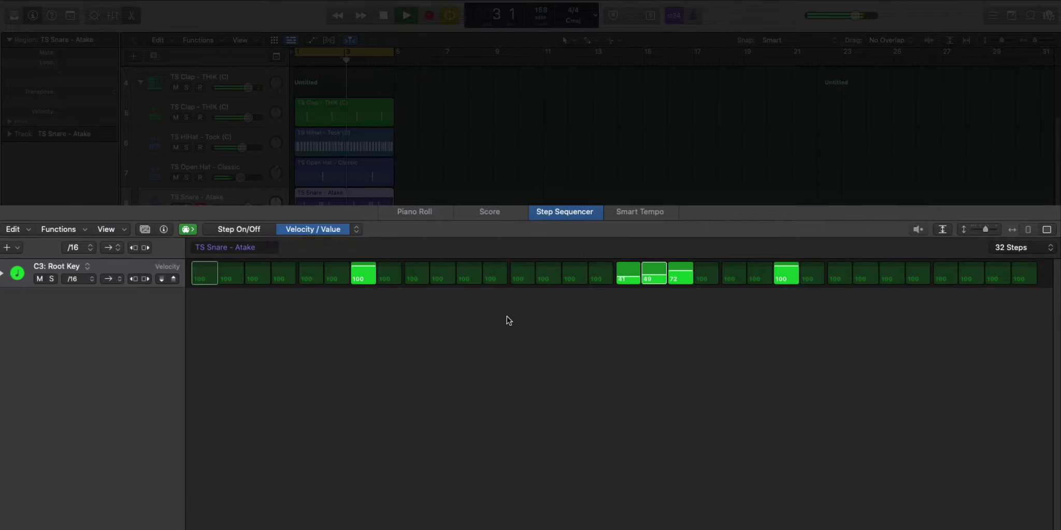
Step: Turn on step 27 of the snare pattern
click(252, 227)
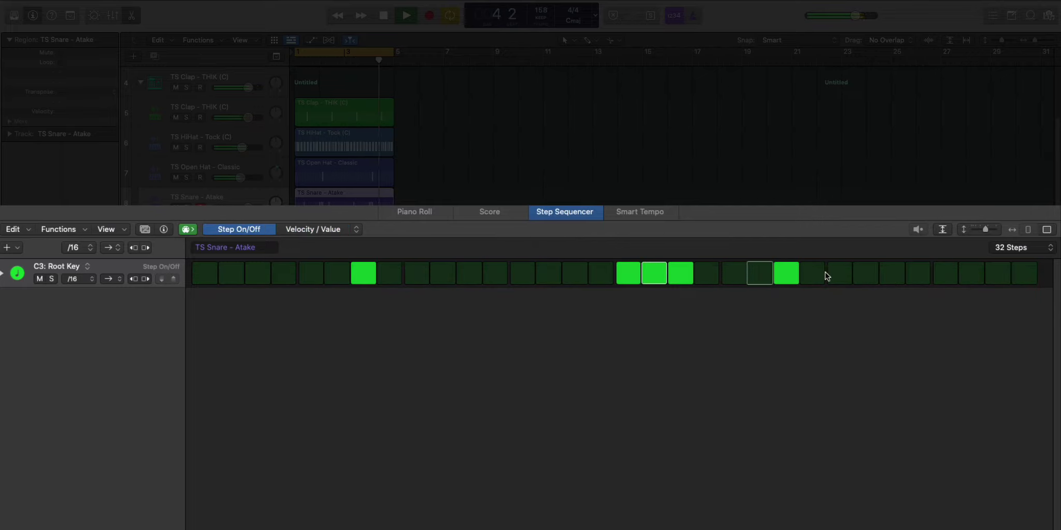
click(884, 274)
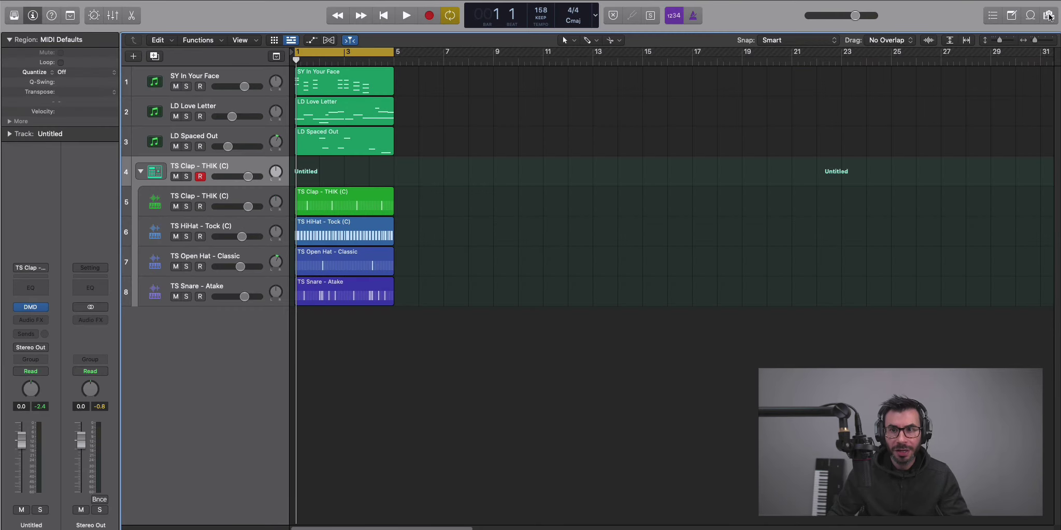
Step: Audition the 808 samples in the Trippie Serum drum kit folder and load TS 808 - Thumpy (C) into the drum kit
click(1048, 15)
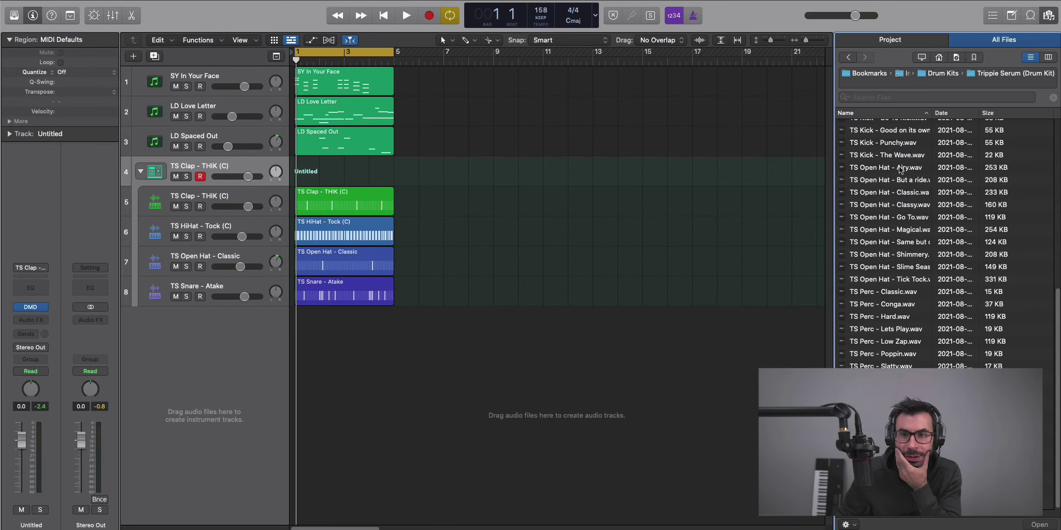
scroll(903, 176, up, 10)
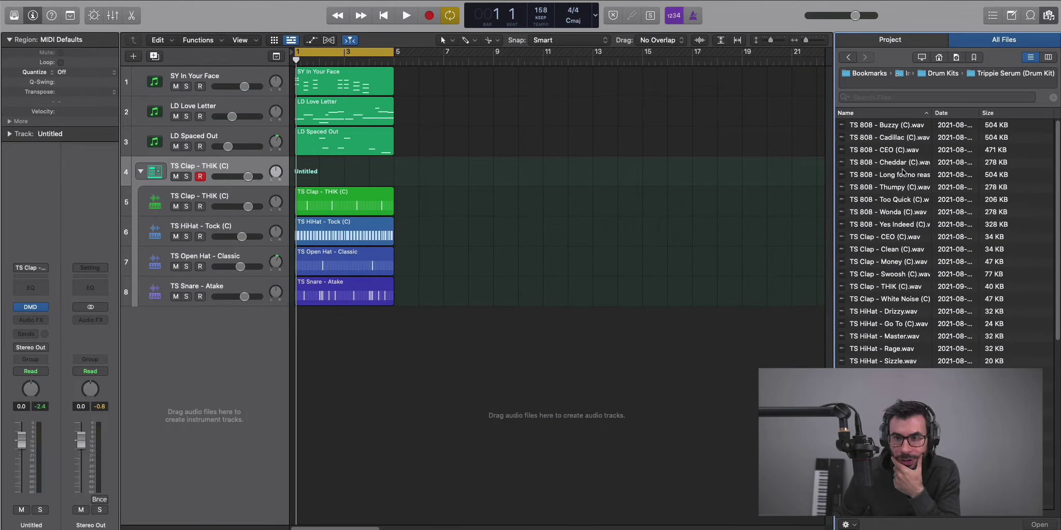
click(906, 192)
click(900, 202)
click(899, 190)
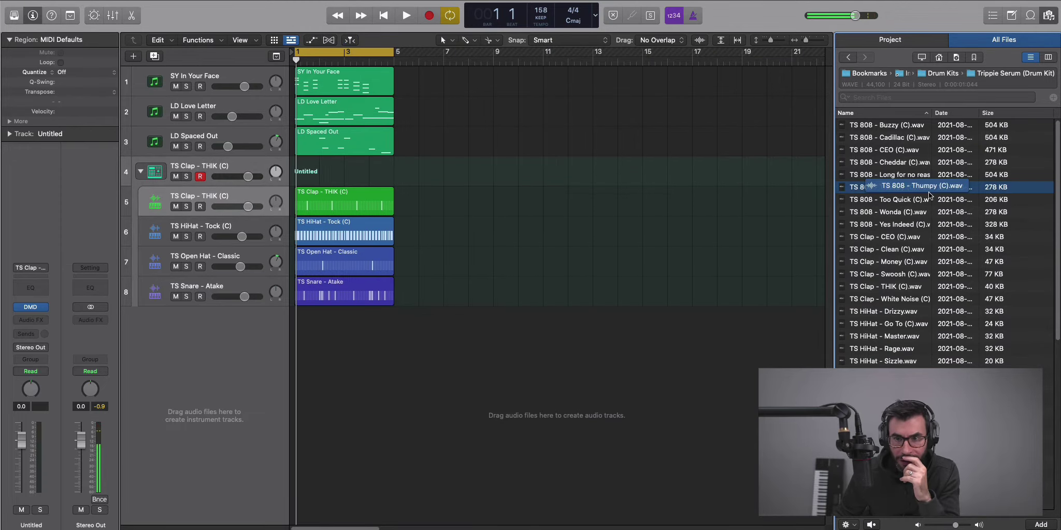
click(896, 209)
drag(898, 191, 210, 183)
click(142, 313)
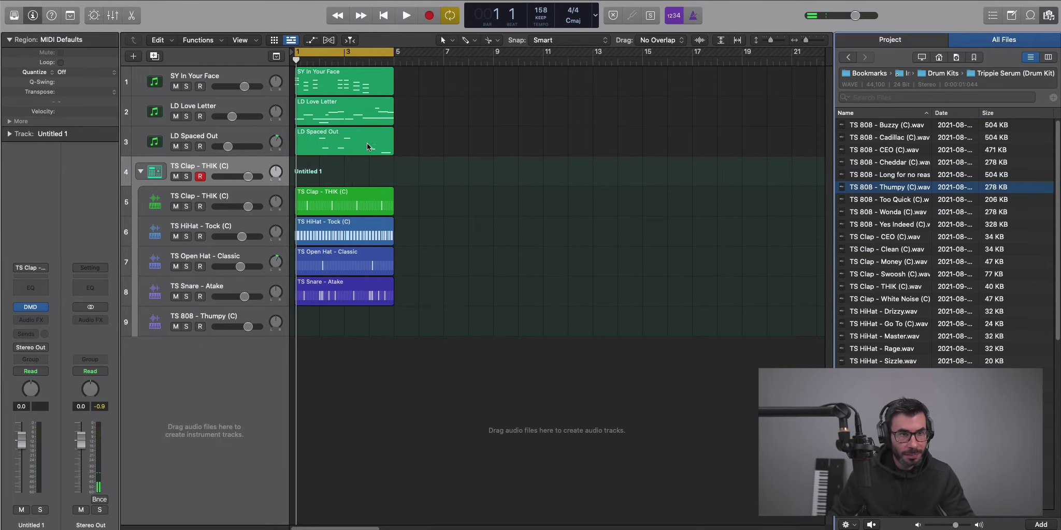
Step: Copy the SY In Your Face region onto the TS 808 - Thumpy (C) track and delete the extra chord notes, leaving a single-note bass line
drag(338, 81, 338, 321)
double_click(340, 327)
drag(284, 358, 356, 413)
key(Delete)
key(Delete)
drag(386, 381, 402, 404)
key(Delete)
drag(536, 369, 565, 393)
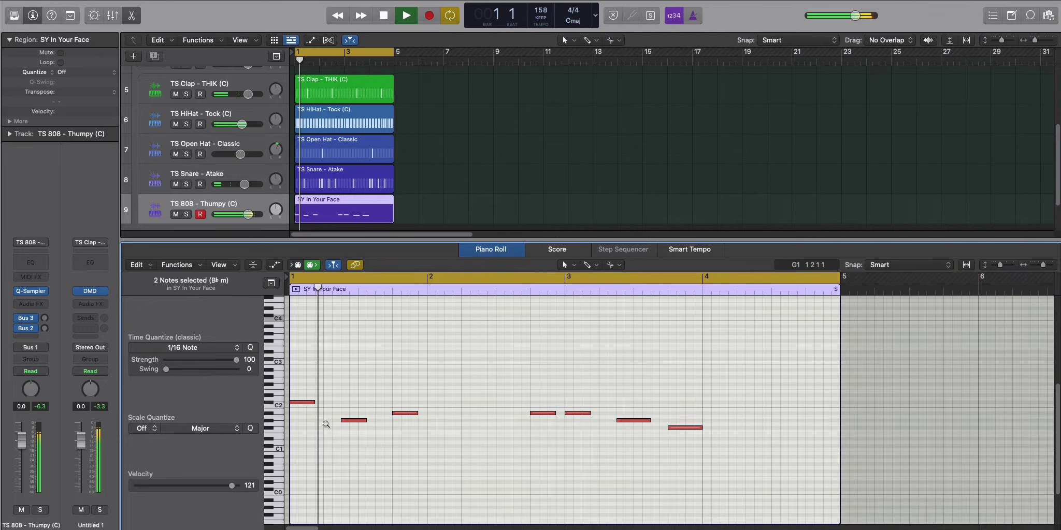
Step: Split the first 808 note in bar 1 two sixteenths after its start
scroll(325, 421, up, 3)
scroll(325, 426, left, 2)
click(332, 403)
key(space)
right_click(322, 403)
key(space)
key(space)
Step: Set the polyphony of the 808's Quick Sampler to Mono and close the sampler
key(v)
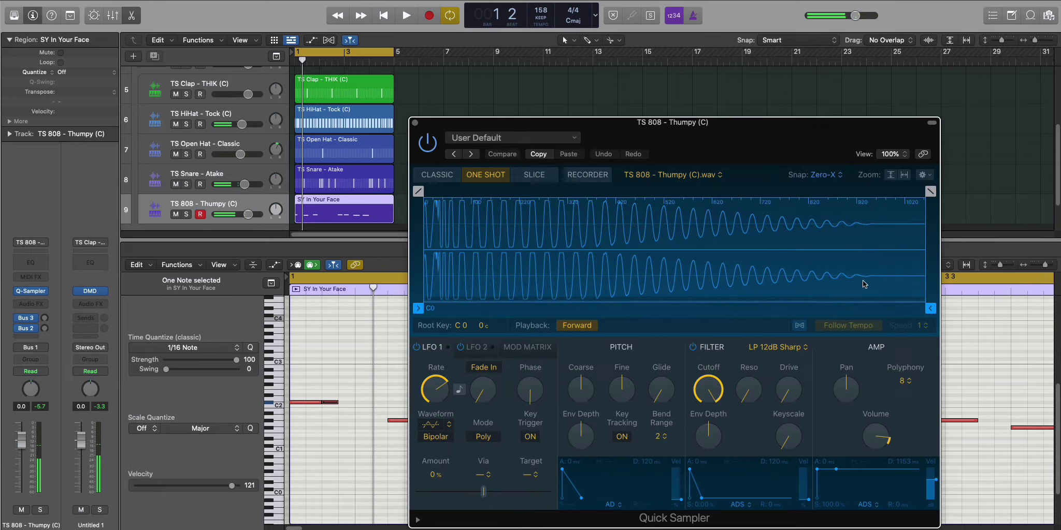
click(906, 382)
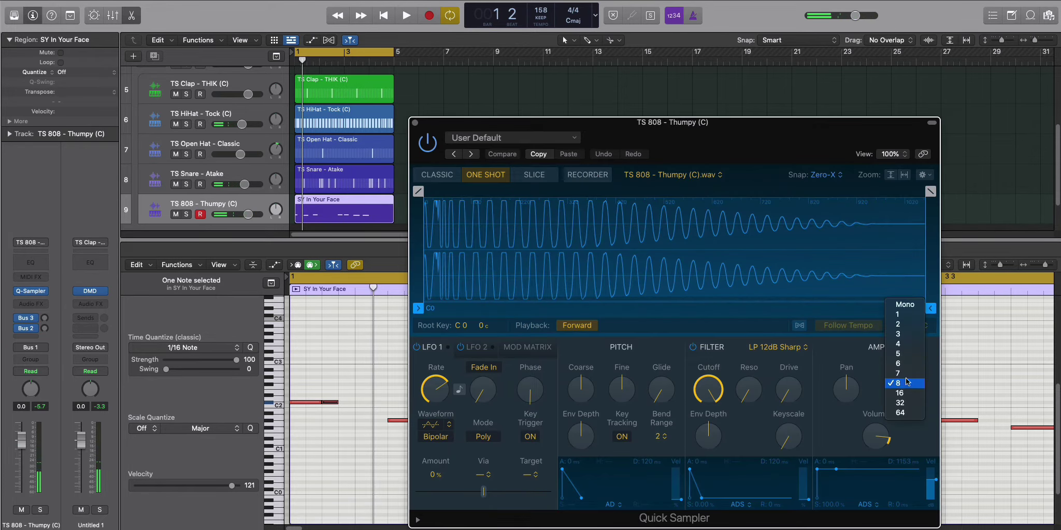
click(910, 303)
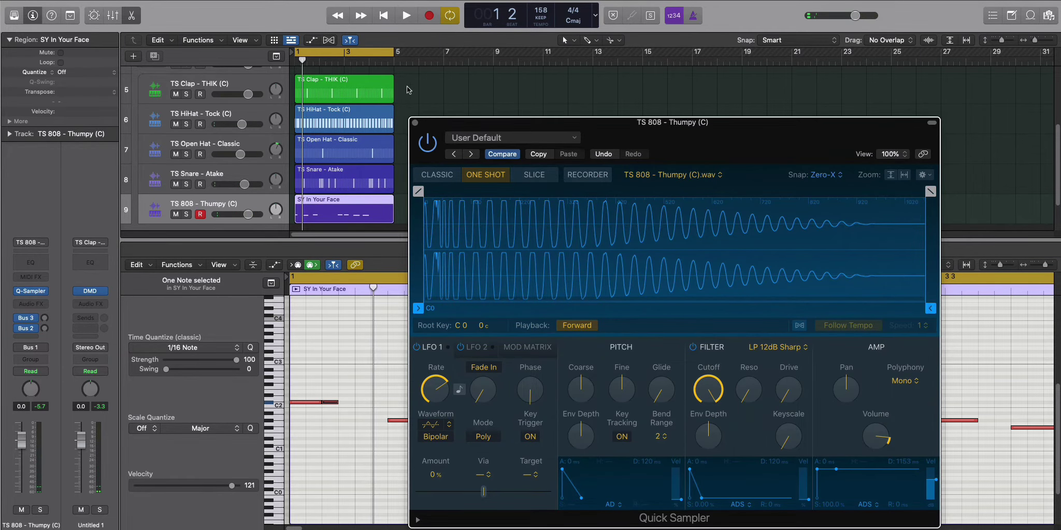
click(415, 123)
Step: Split the 808 note on beat 4 of bar 2 and raise its first part by one octave
key(space)
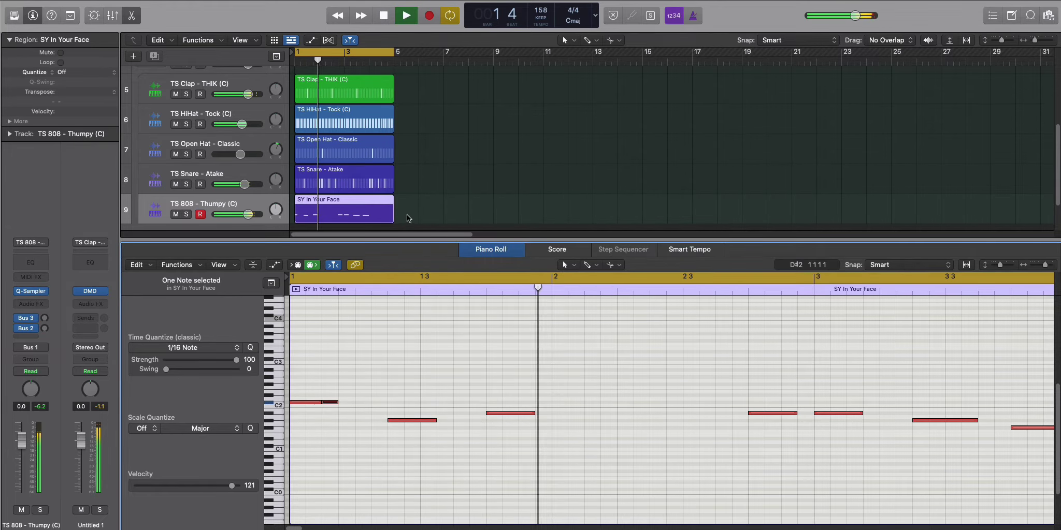
key(space)
key(super+Left)
key(super+Left)
key(super+Left)
key(space)
key(super+Left)
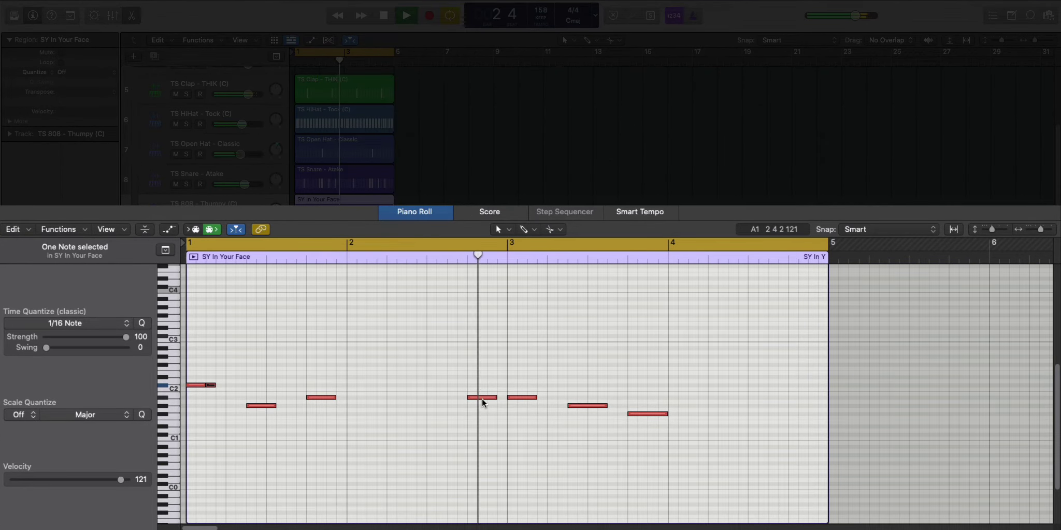
key(space)
click(481, 397)
key(space)
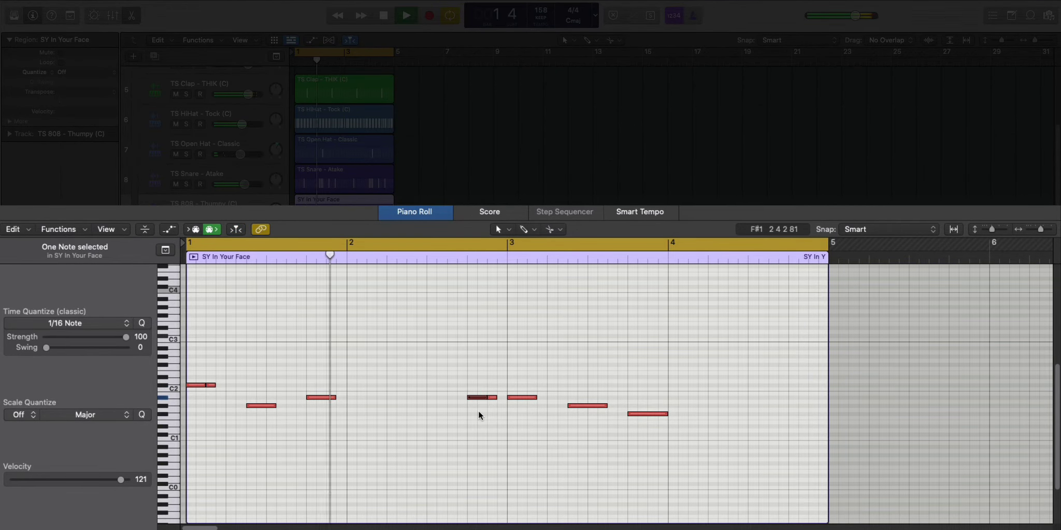
key(alt+shift+Up)
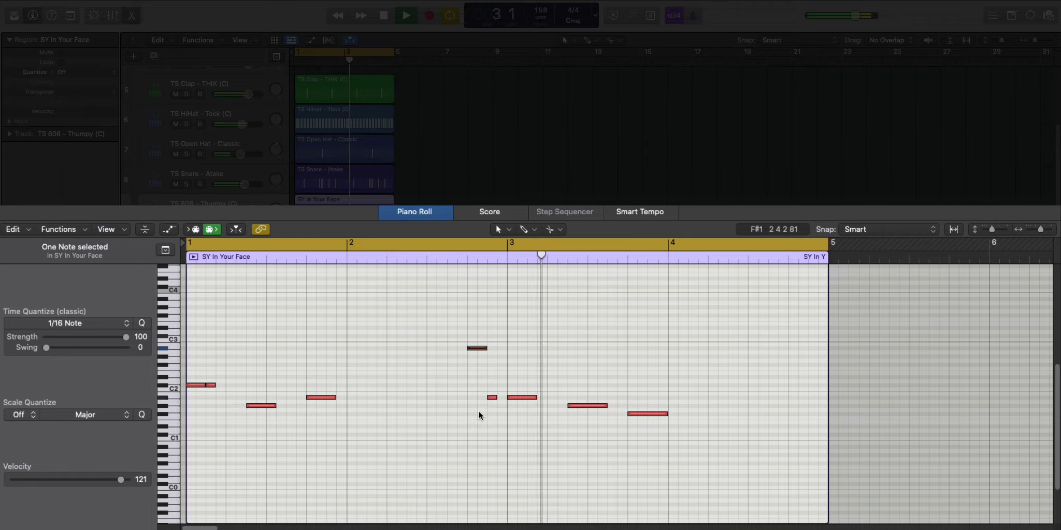
Step: Add three 808 notes in bar 4, two back to back from beat 2 and one on beat 4, at the preceding note's pitch
key(space)
click(640, 413)
key(space)
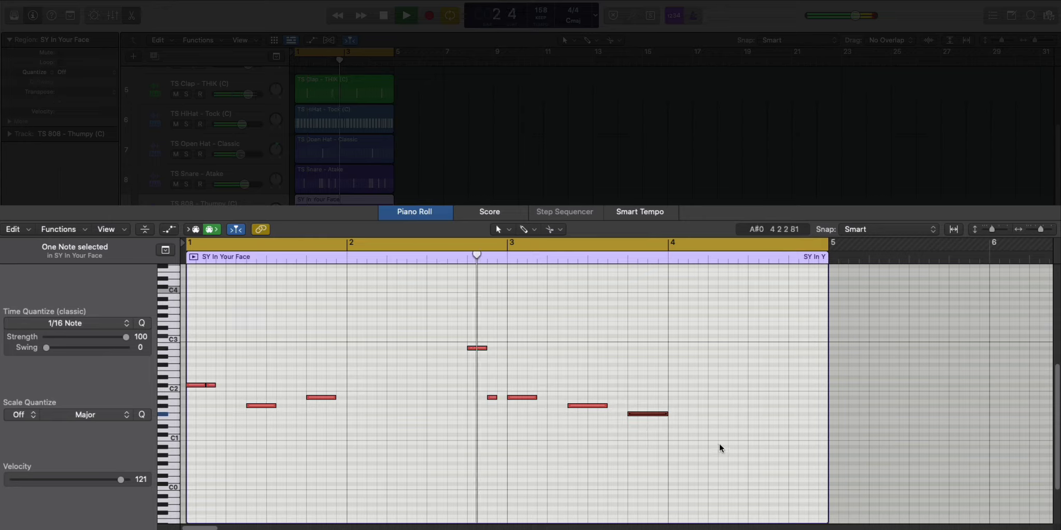
super+click(730, 414)
key(space)
drag(755, 411, 748, 413)
key(space)
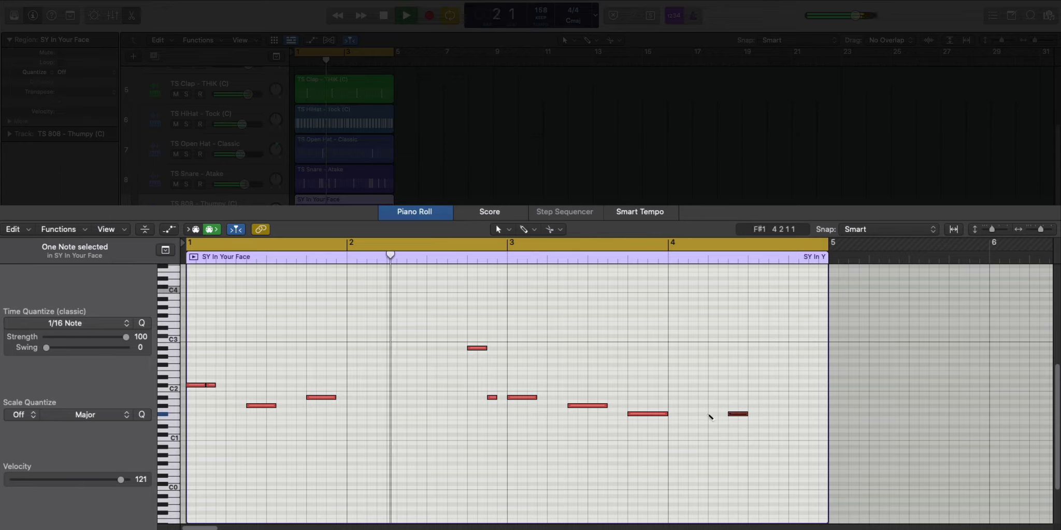
click(710, 416)
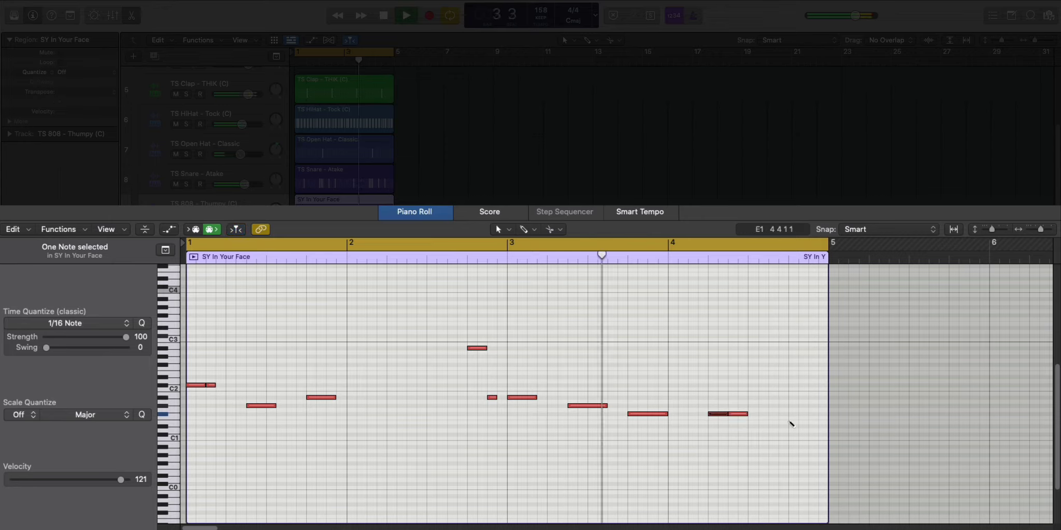
click(791, 414)
Step: Transpose all the 808 notes down one octave and check the 808's Quick Sampler settings
key(super+a)
key(alt+shift+Down)
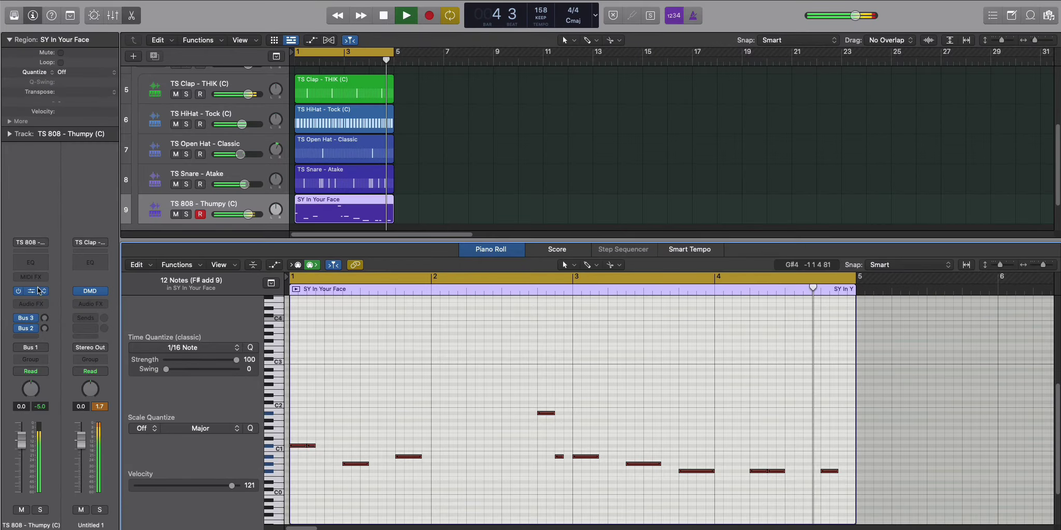
click(37, 290)
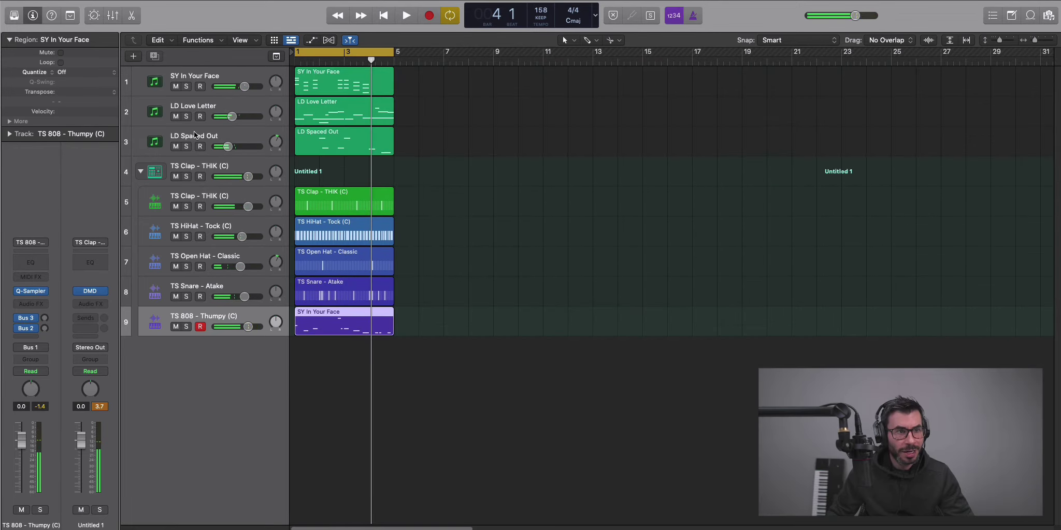
click(194, 132)
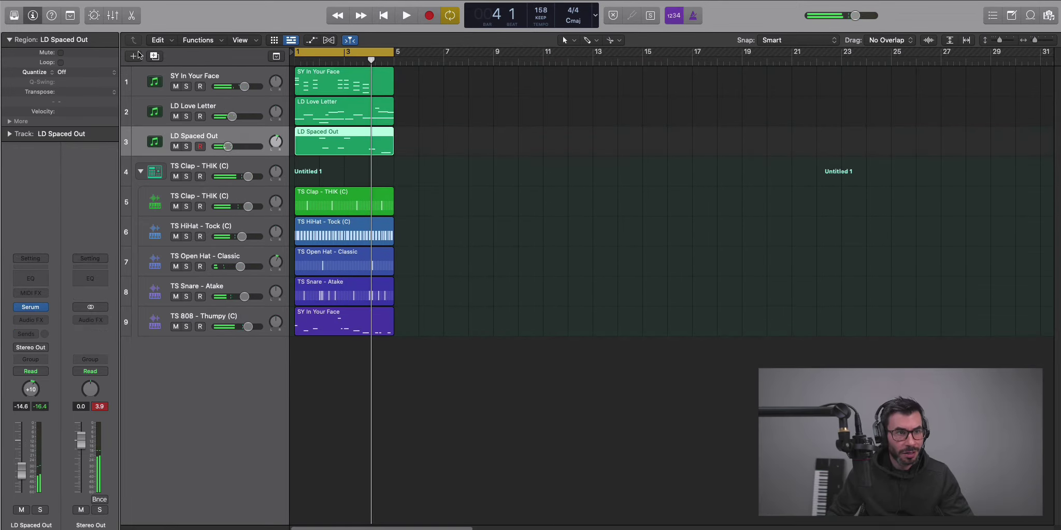
Step: Create a new software instrument track with Serum, load the Trippie Serum preset LD Fly and close the plug-in
click(133, 56)
key(Return)
key(alt+super+s)
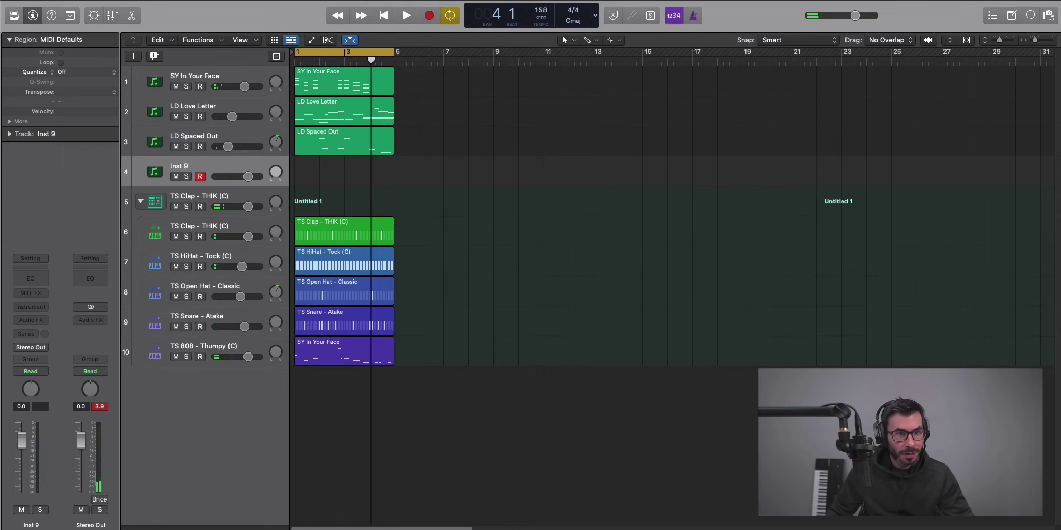
click(31, 307)
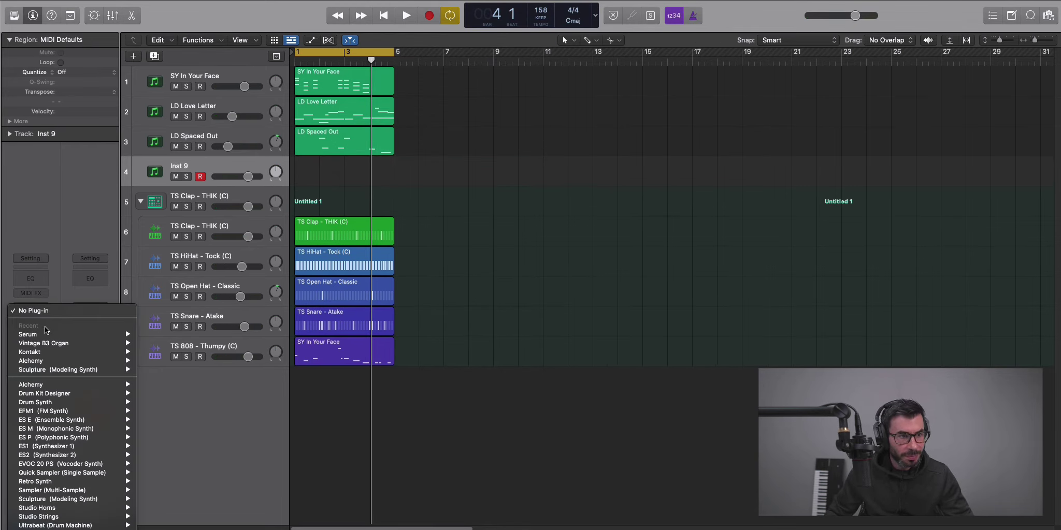
click(46, 334)
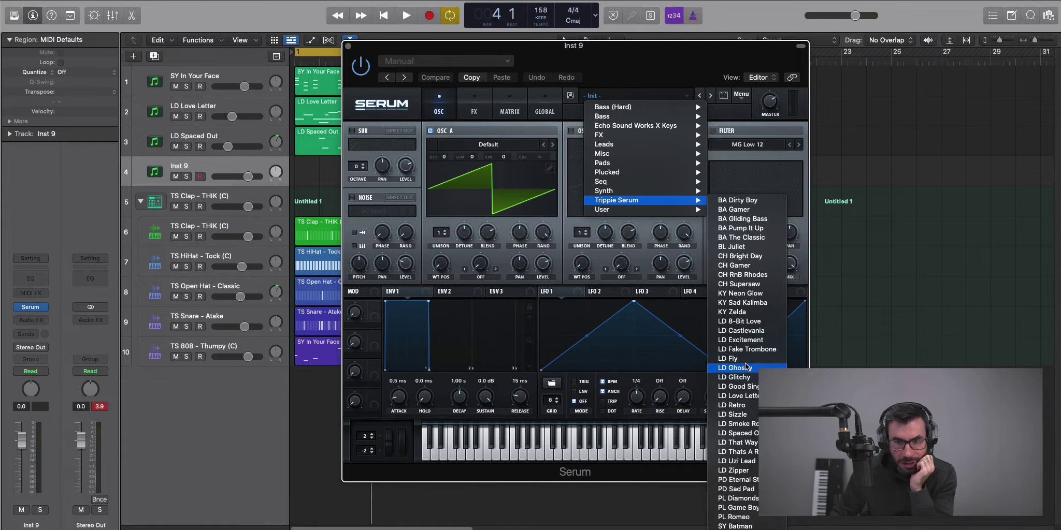
click(744, 359)
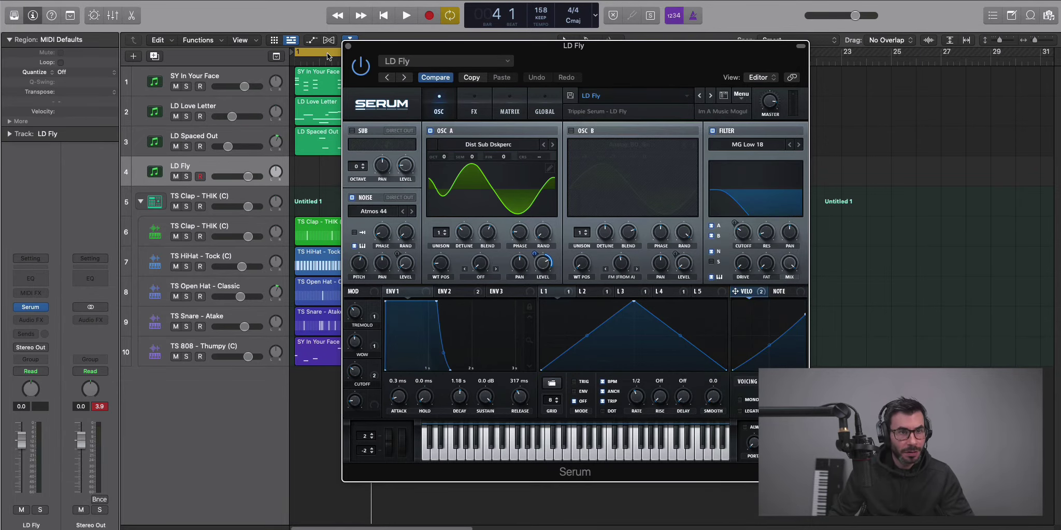
click(349, 46)
Step: Create a region on the LD Fly track spanning bars 1 to 4 and open it for note editing
double_click(315, 171)
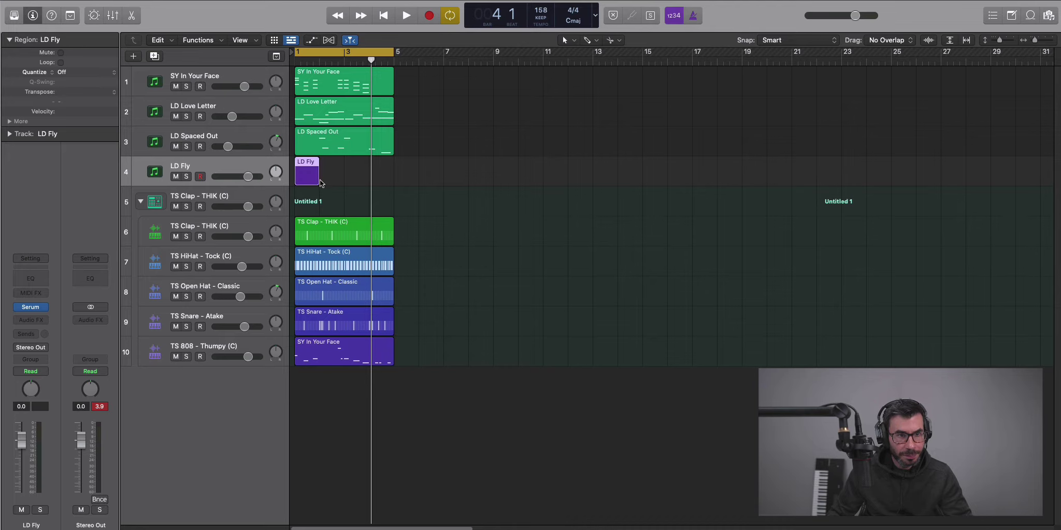
drag(319, 184, 390, 187)
double_click(366, 182)
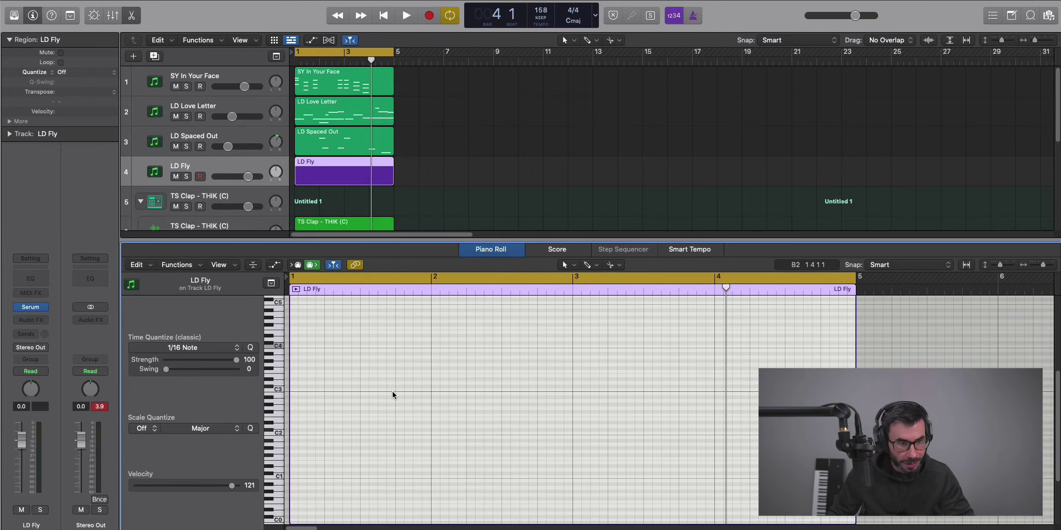
Step: Enter short LD Fly melody notes on beat 1 of bar 1 and, higher, on beat 4 of bar 2
key(space)
key(space)
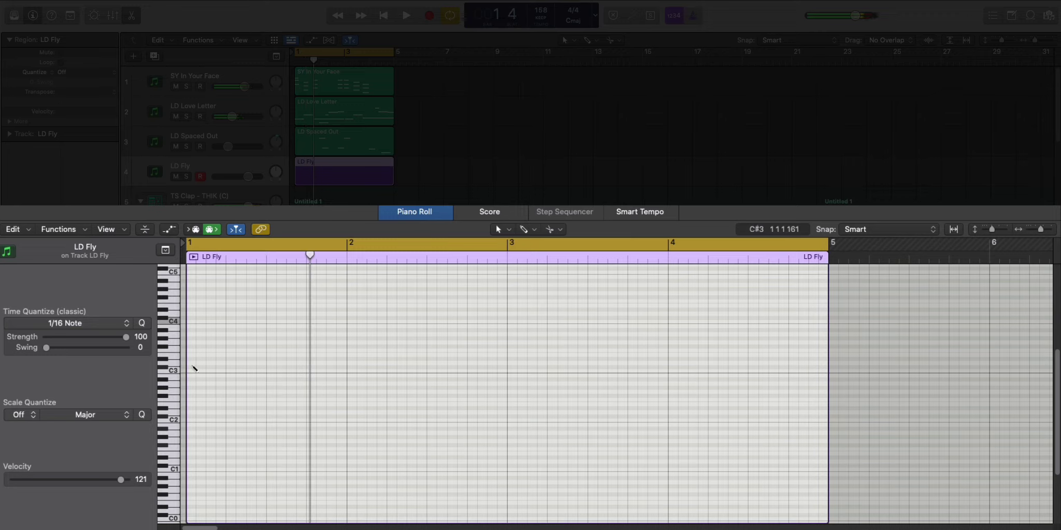
click(194, 368)
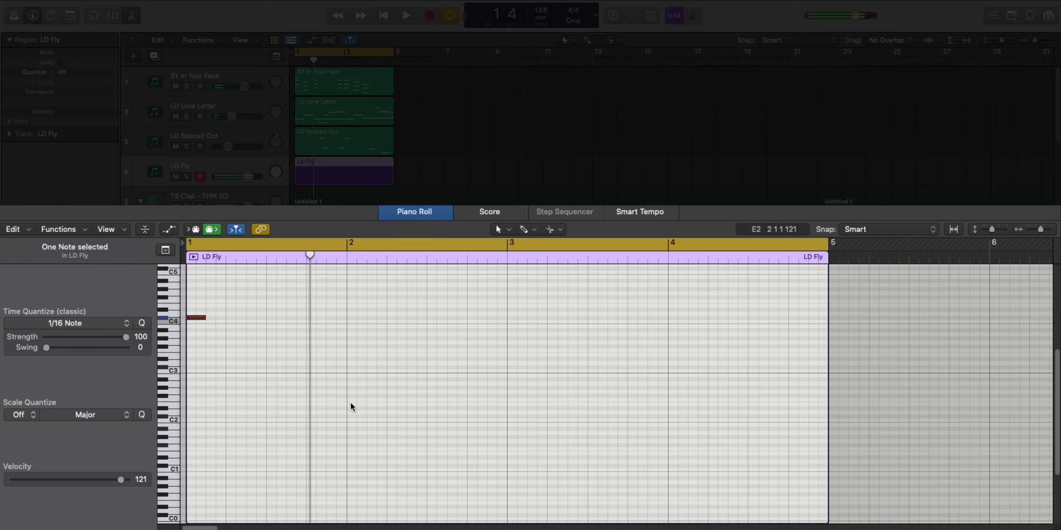
key(space)
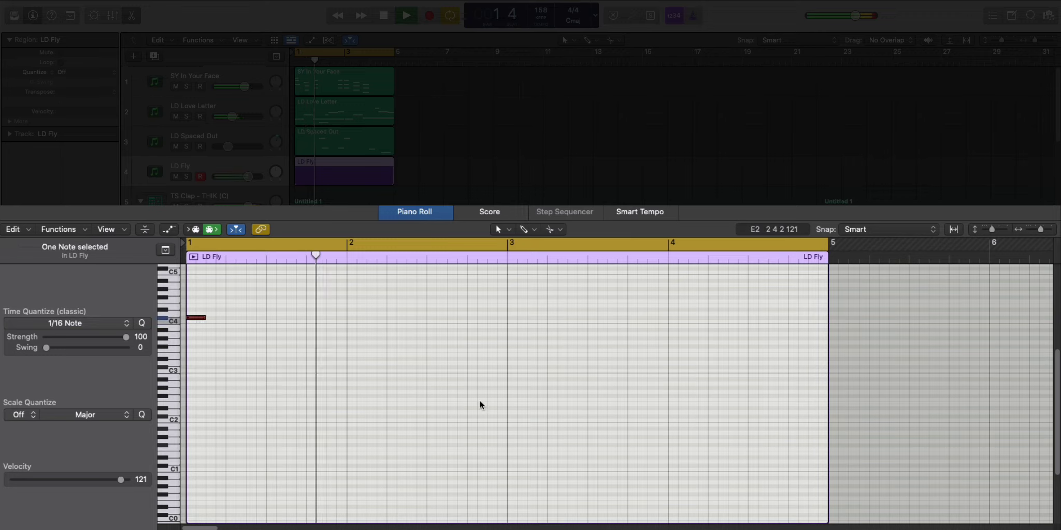
click(486, 302)
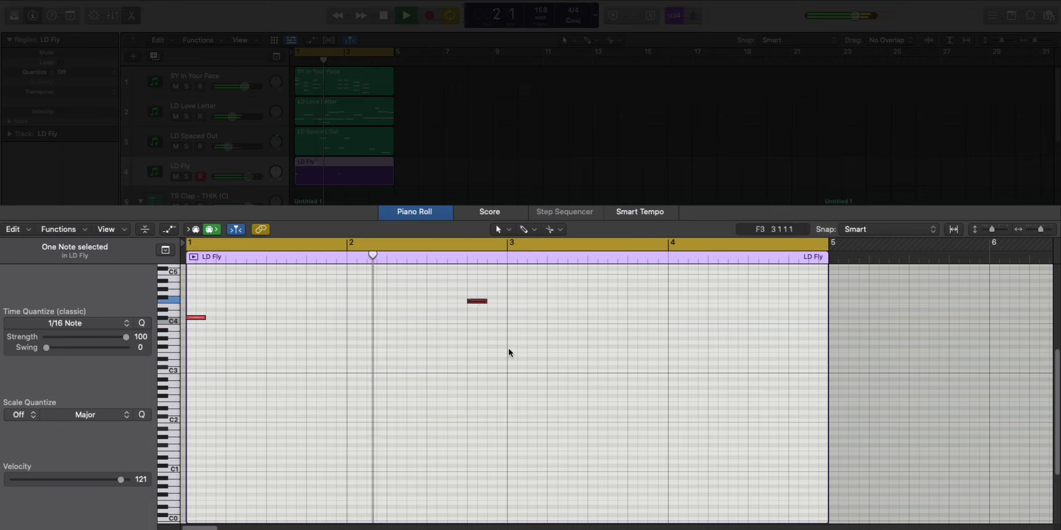
Step: Add an LD Fly note at the start of bar 3 at the first note's pitch and lengthen it to two beats
super+click(512, 326)
key(space)
drag(512, 326, 513, 321)
key(space)
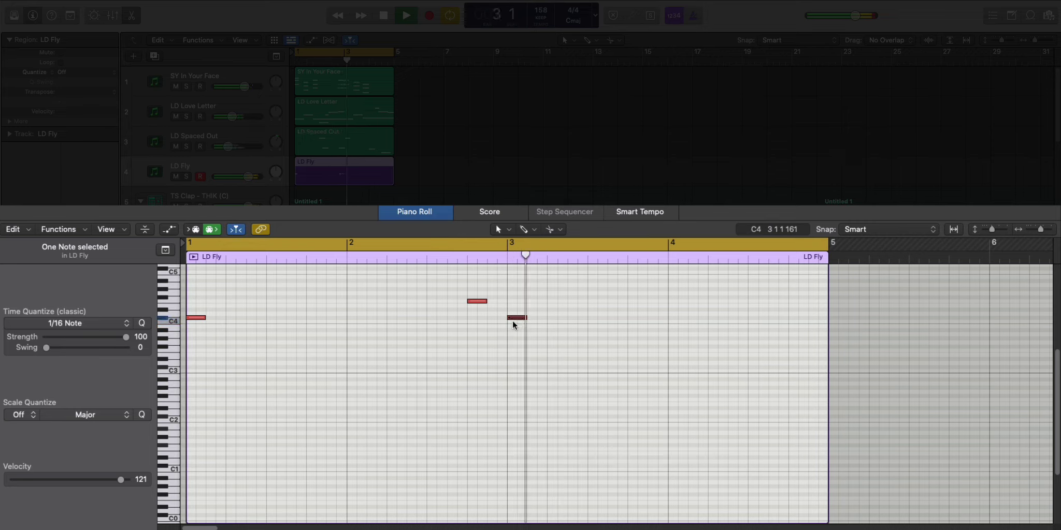
key(space)
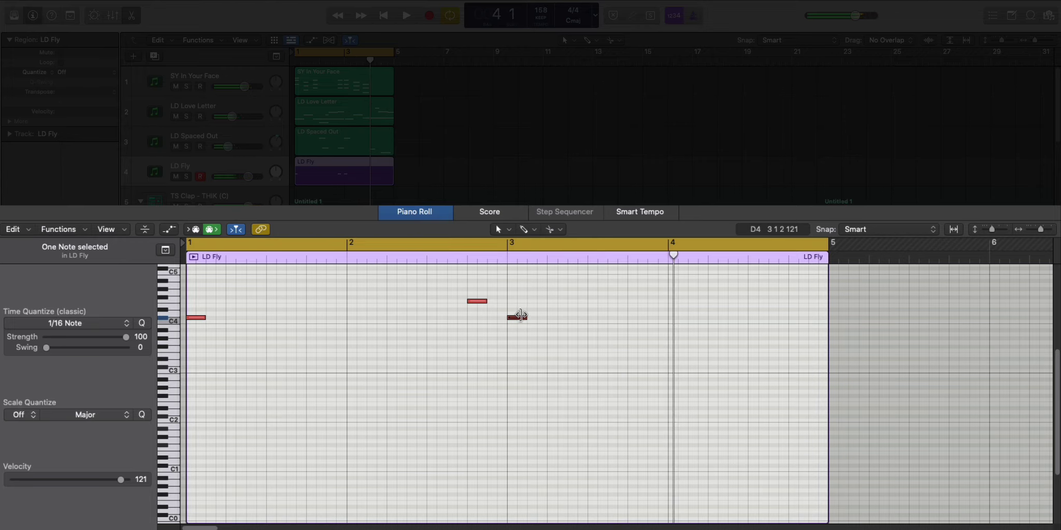
drag(523, 318, 586, 326)
key(space)
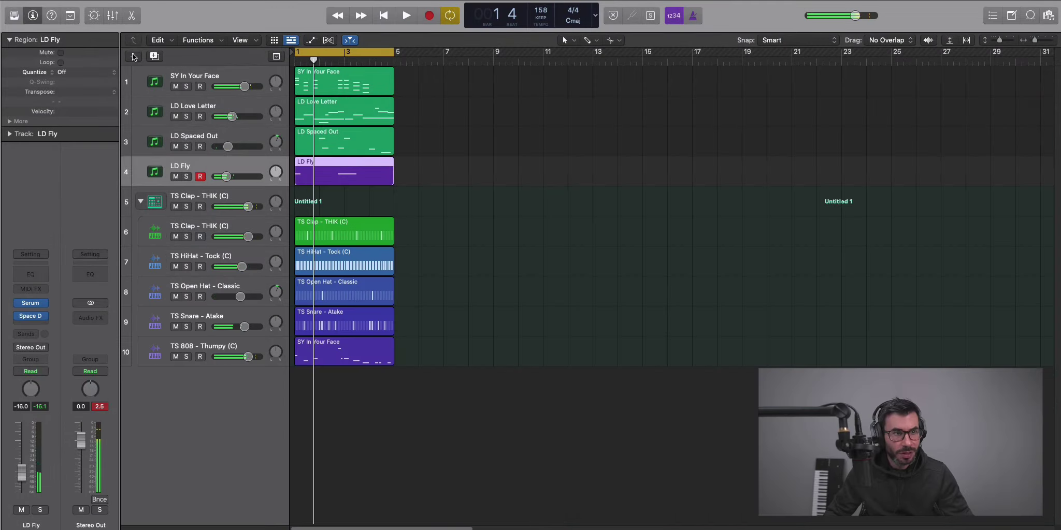
Step: Create another software instrument track with Serum, load the Trippie Serum preset KY Sad Kalimba and close the plug-in
key(alt+super+n)
key(Return)
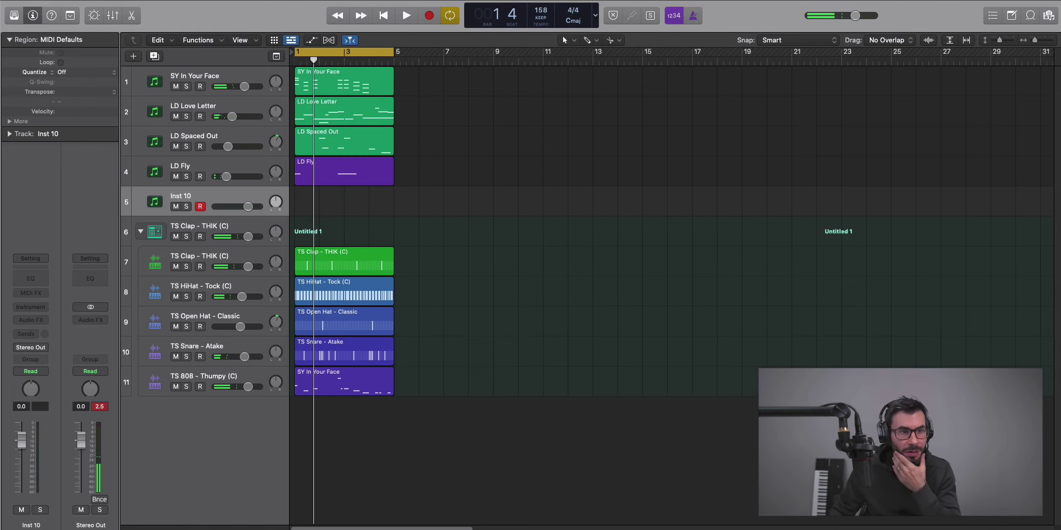
click(31, 308)
click(31, 335)
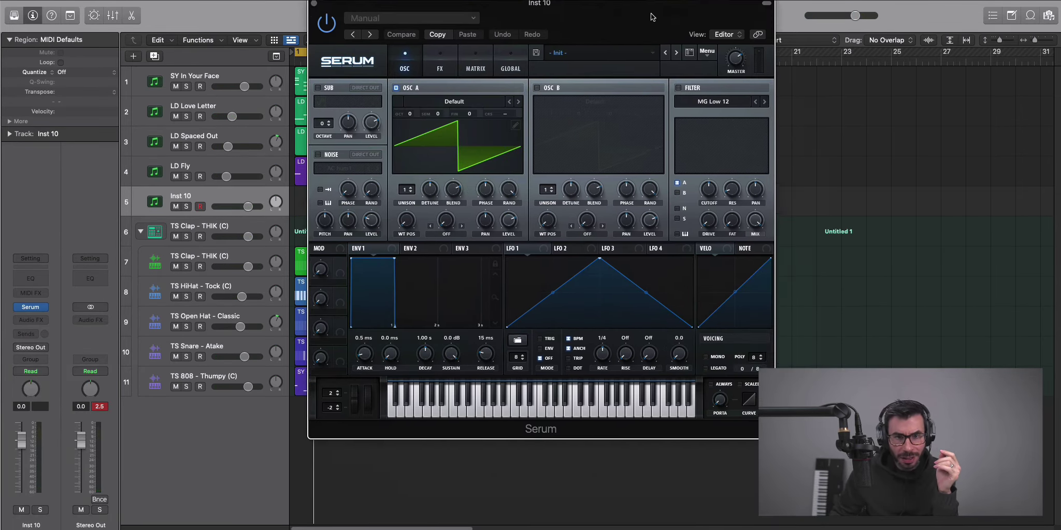
drag(652, 17, 647, 42)
click(601, 78)
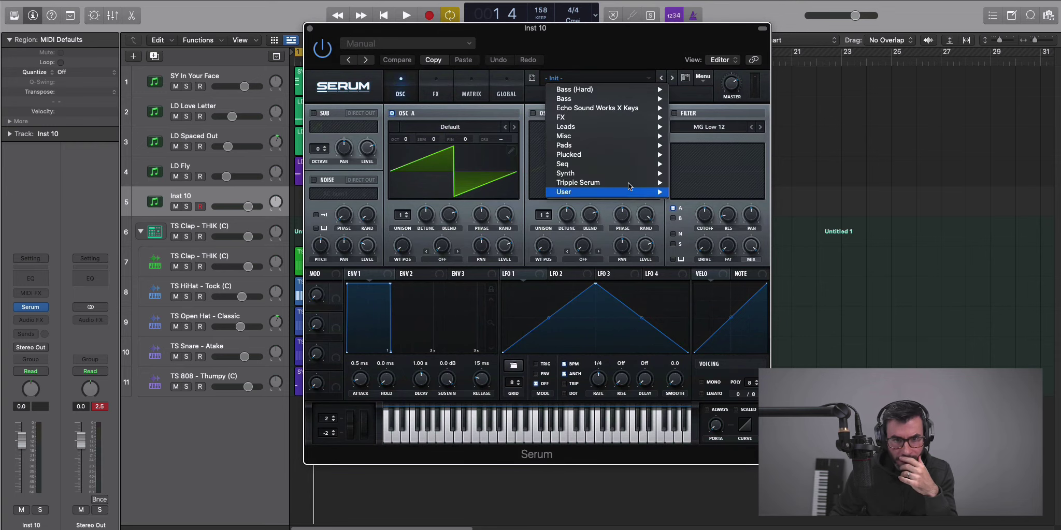
mouse_move(653, 184)
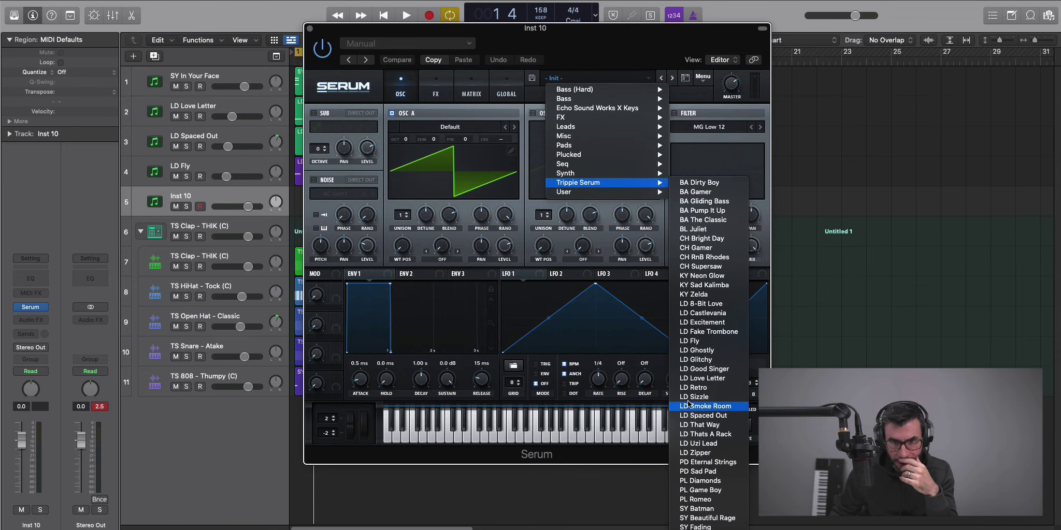
click(717, 285)
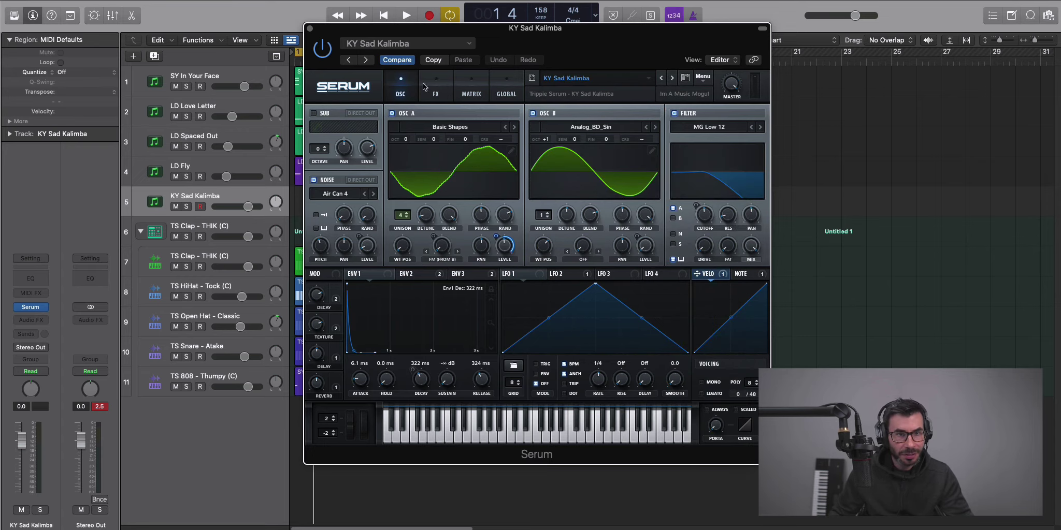
click(309, 27)
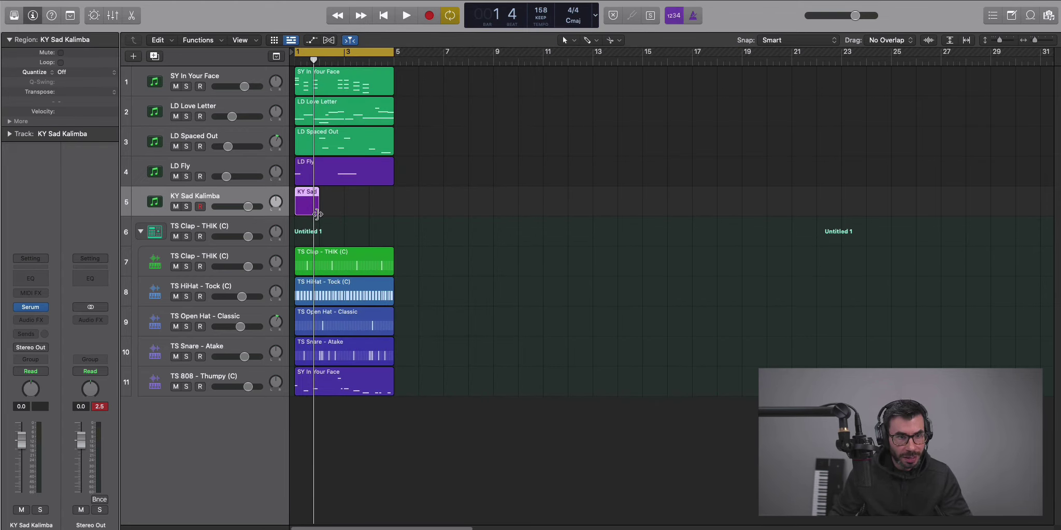
Step: Extend the KY Sad Kalimba region to the end of bar 4 and open it for note editing
drag(316, 214, 394, 211)
double_click(367, 211)
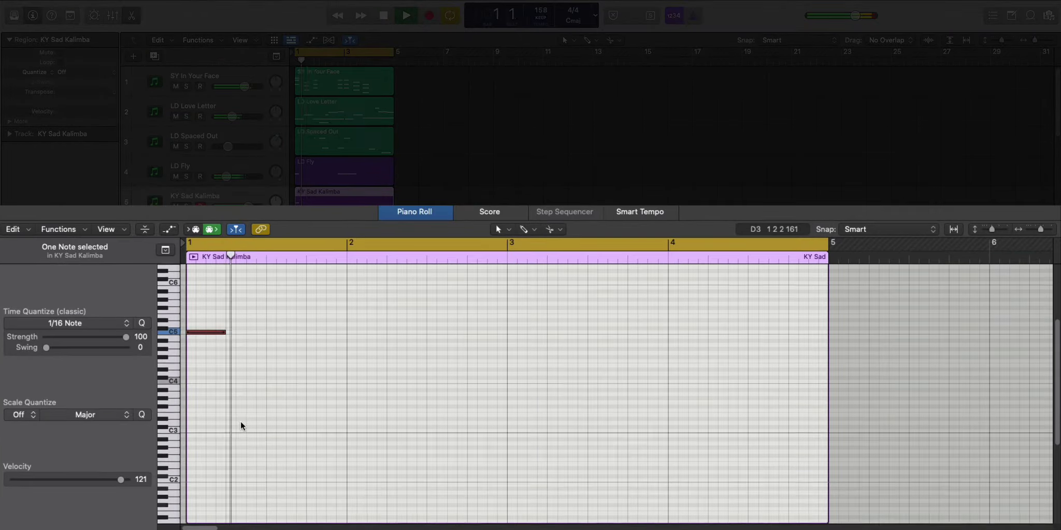
scroll(238, 414, up, 2)
Step: Enter three one-beat kalimba notes on beats 1, 2 and 3 of bar 1, with the third one lower
key(space)
key(space)
key(space)
super+click(230, 362)
key(space)
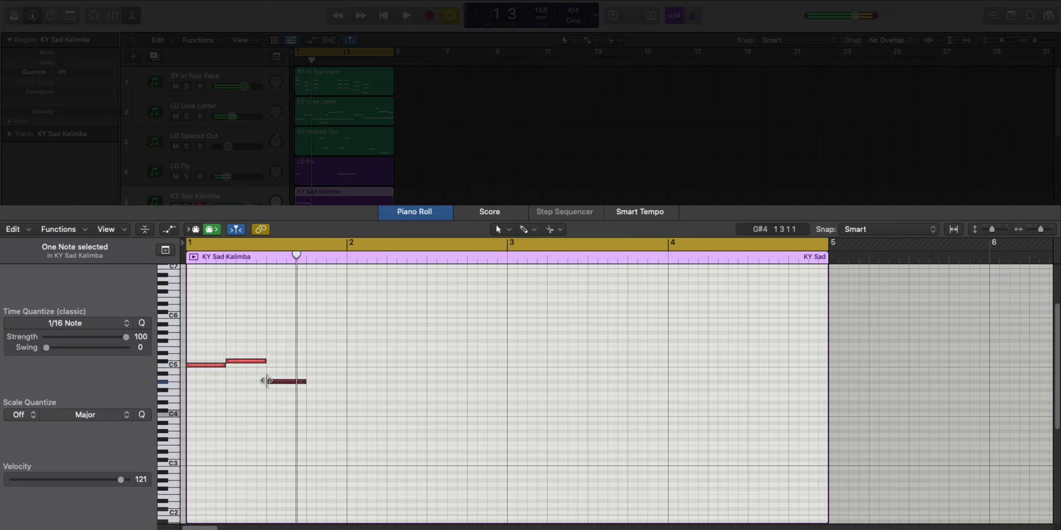
Step: Move the third kalimba note to beat 4 of bar 1 and add a lower one-beat note on beat 4 of bar 2
key(space)
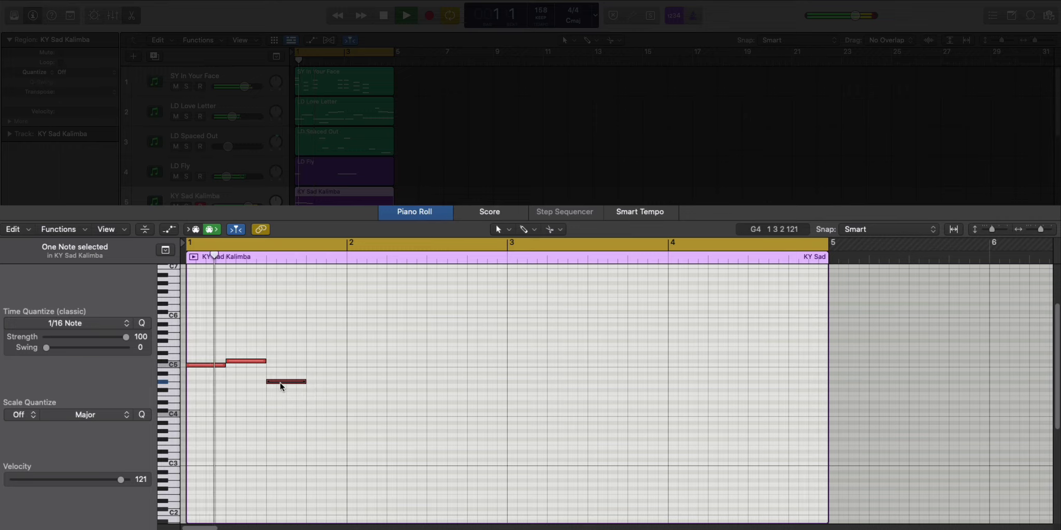
key(space)
drag(280, 386, 323, 383)
key(space)
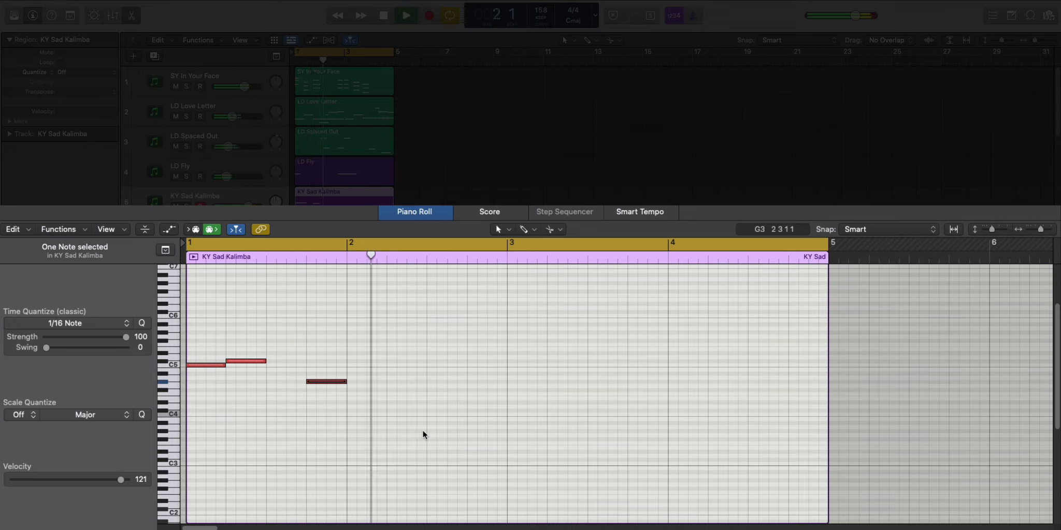
super+click(472, 402)
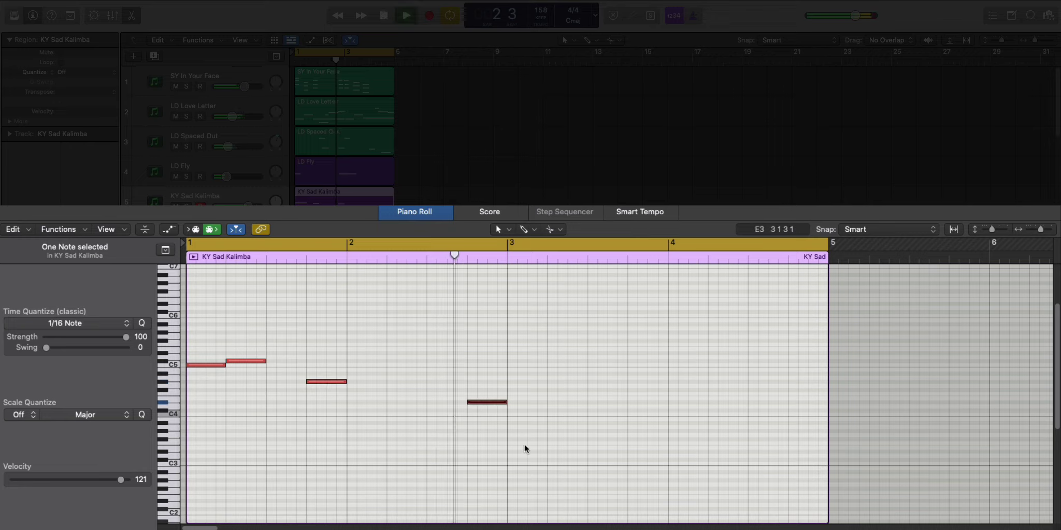
Step: Repeat the four-note kalimba phrase in bars 3 and 4
key(space)
drag(543, 439, 204, 334)
key(super+r)
key(space)
key(super+Left)
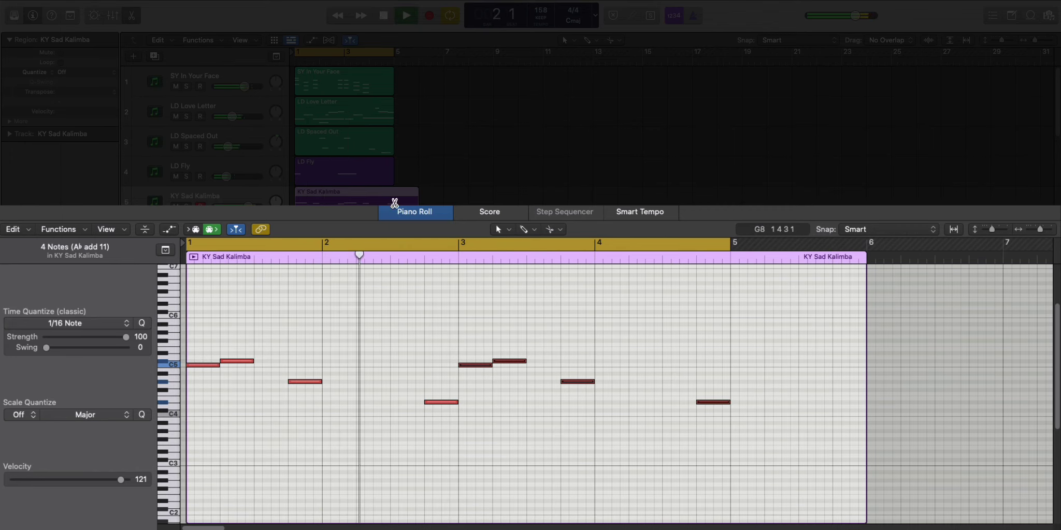
Step: Cut off the KY Sad Kalimba region beyond bar 4 and add a note near beat 3 of bar 4
right_click(395, 204)
key(BackSpace)
click(377, 202)
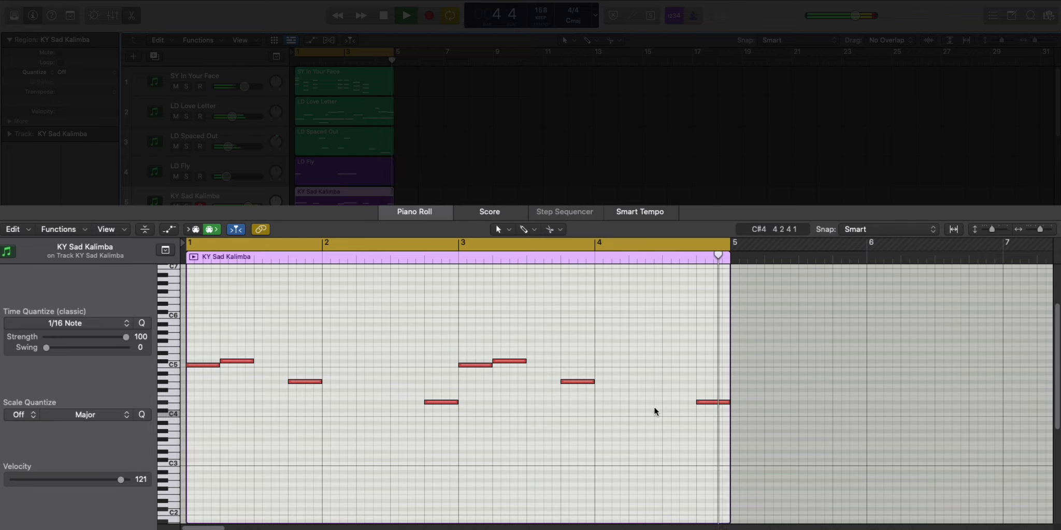
super+click(665, 390)
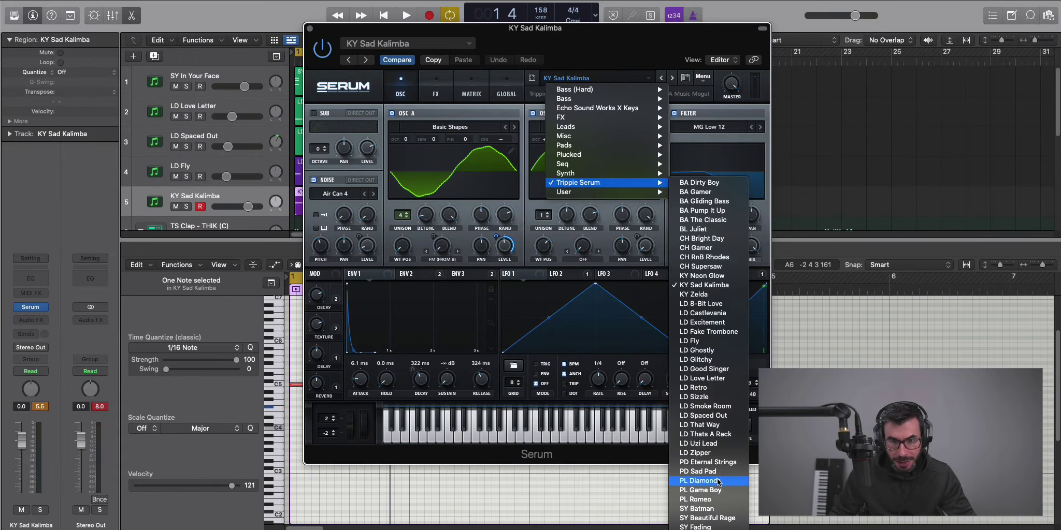
Step: Audition the Trippie Serum presets PL Diamonds and PL Game Boy on the kalimba track during playback and switch to PL Romeo
click(718, 481)
key(space)
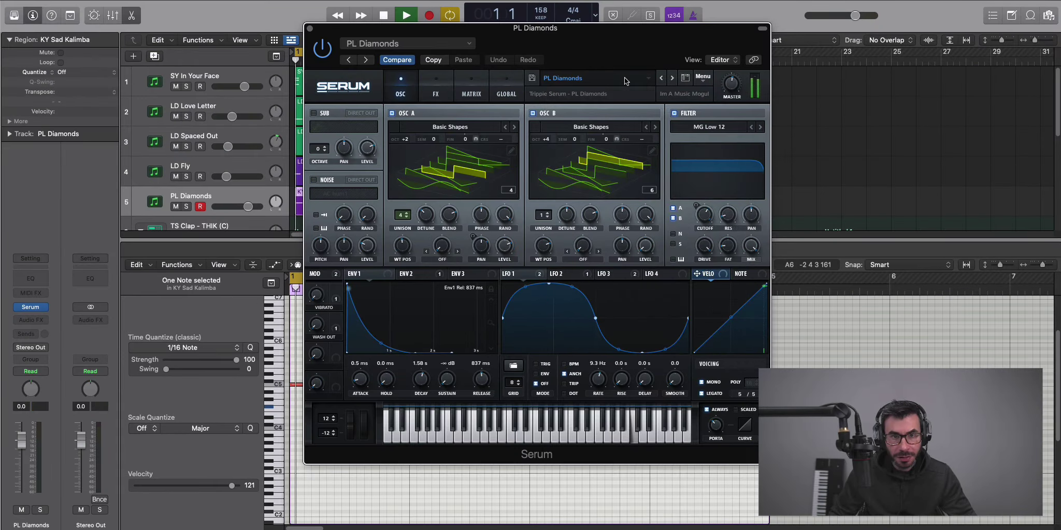
click(672, 78)
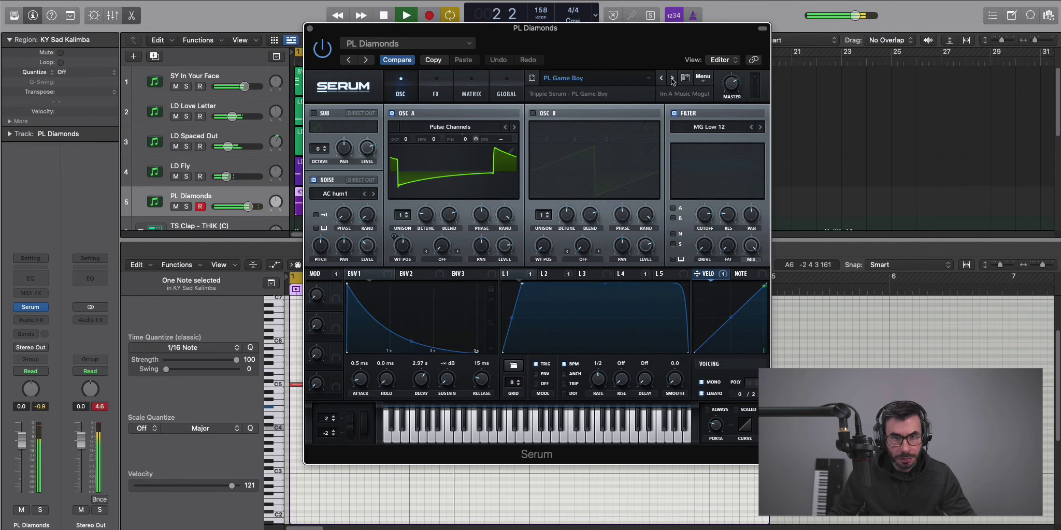
click(672, 78)
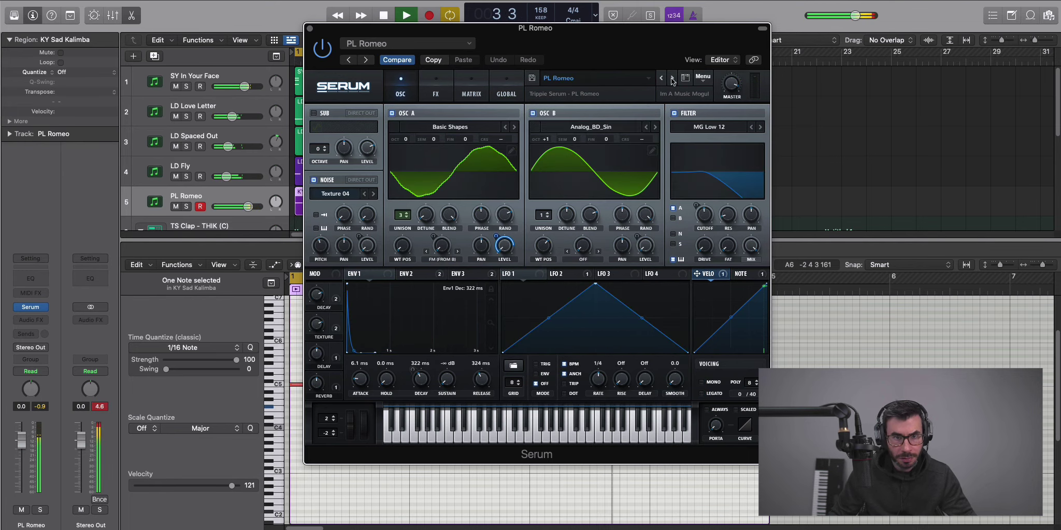
Step: Audition the SY Batman preset, return to PL Romeo and lower the track's volume to -2.7 dB
click(672, 78)
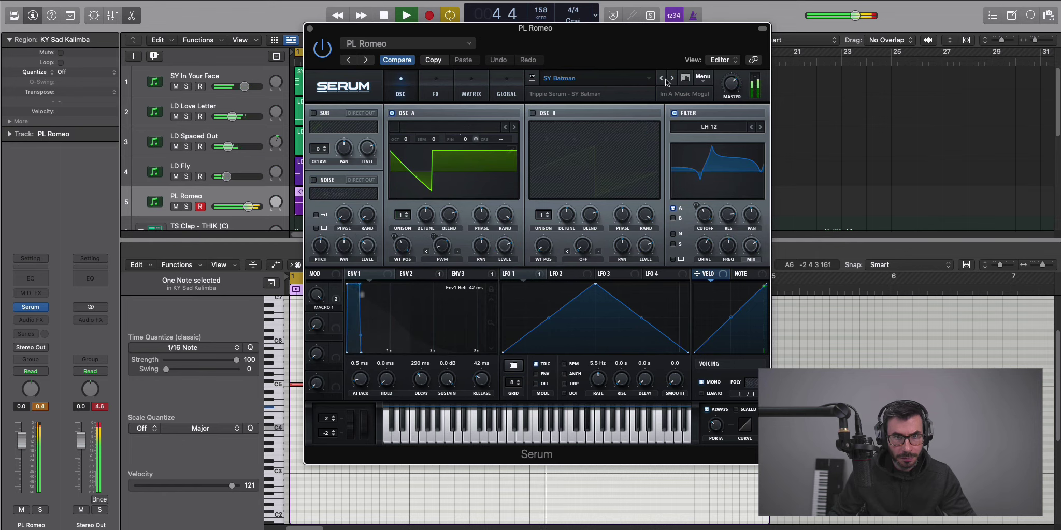
click(662, 78)
key(space)
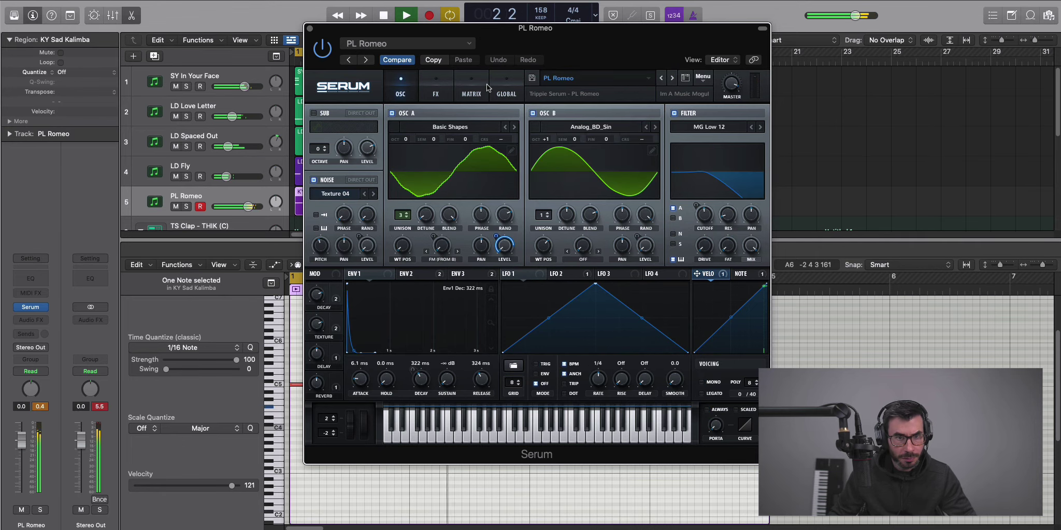
key(space)
click(309, 29)
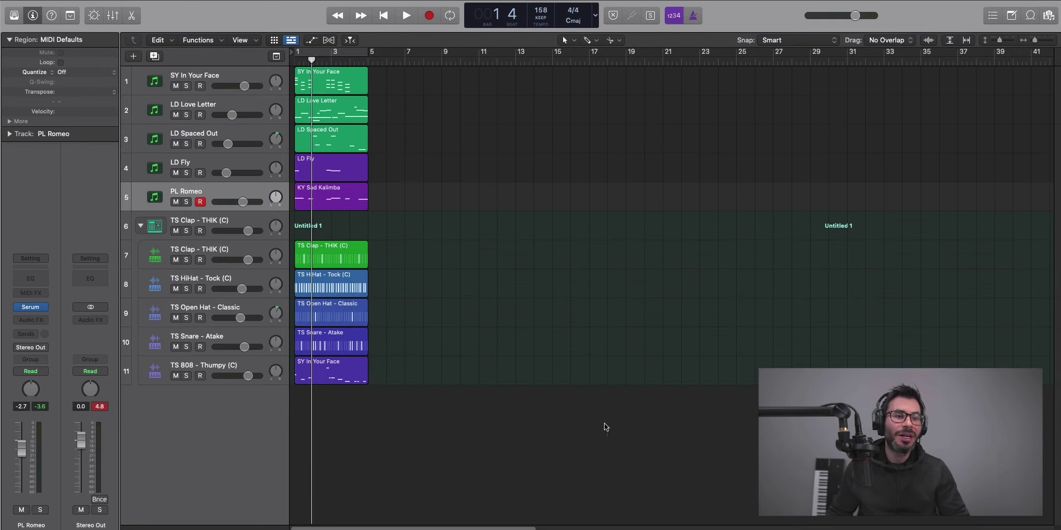
Step: Repeat the four-bar regions of all melody, drum and 808 tracks until the arrangement fills bars 1 to 32
drag(607, 437, 320, 76)
key(super+r)
key(super+r)
key(super+r)
key(super+r)
key(super+r)
key(super+r)
key(super+r)
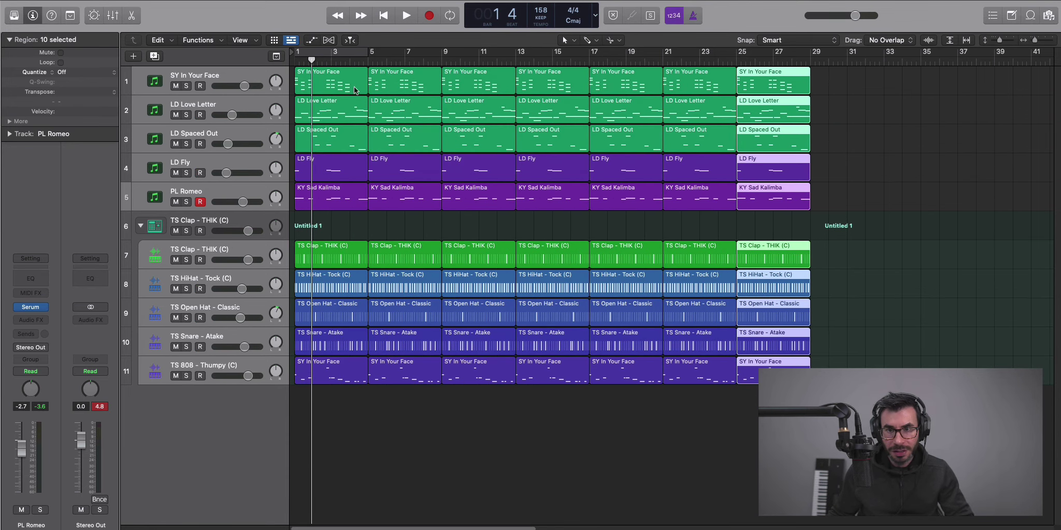
click(615, 474)
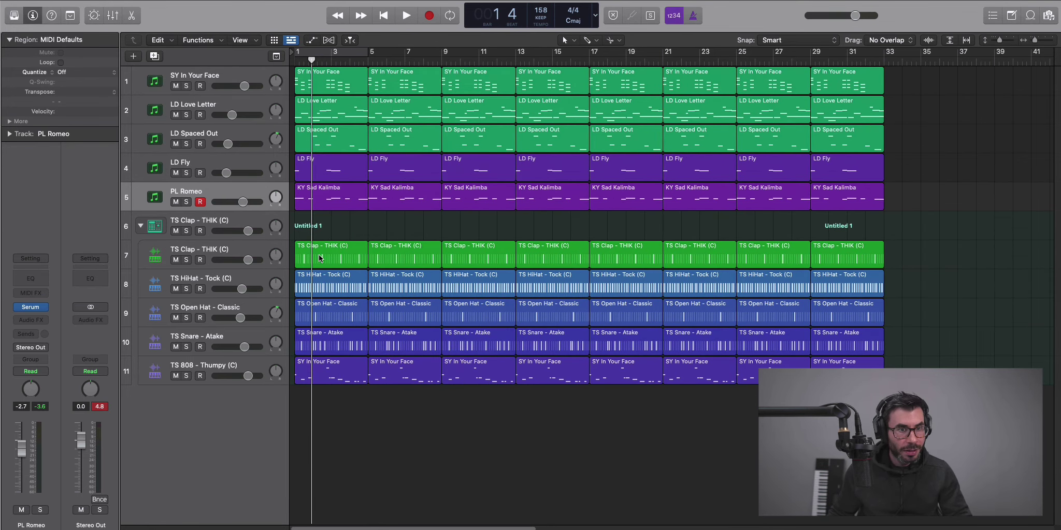
Step: Delete the drum and 808 regions in bars 1 to 8 and the LD Fly and kalimba regions in bars 1 to 4
drag(355, 402, 399, 244)
key(Delete)
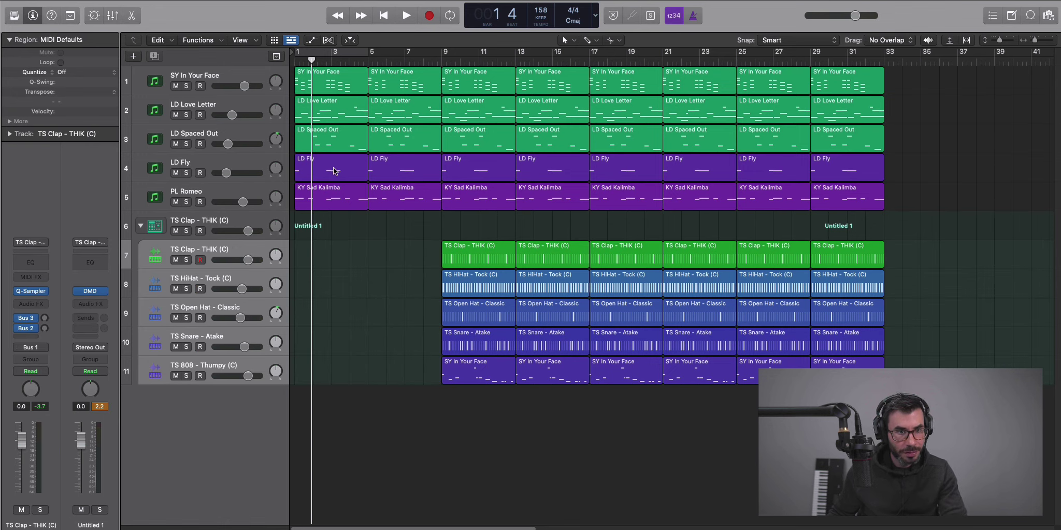
shift+click(326, 197)
key(Delete)
key(Return)
key(space)
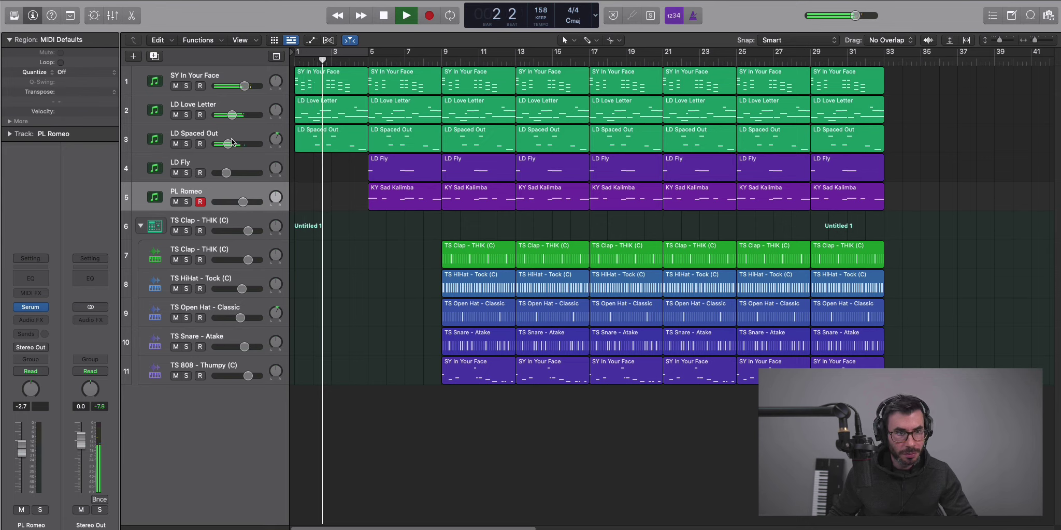
Step: Delete the kalimba regions from bars 5 to 16 and the 808 region from bars 9 to 12 during playback
click(379, 195)
key(Delete)
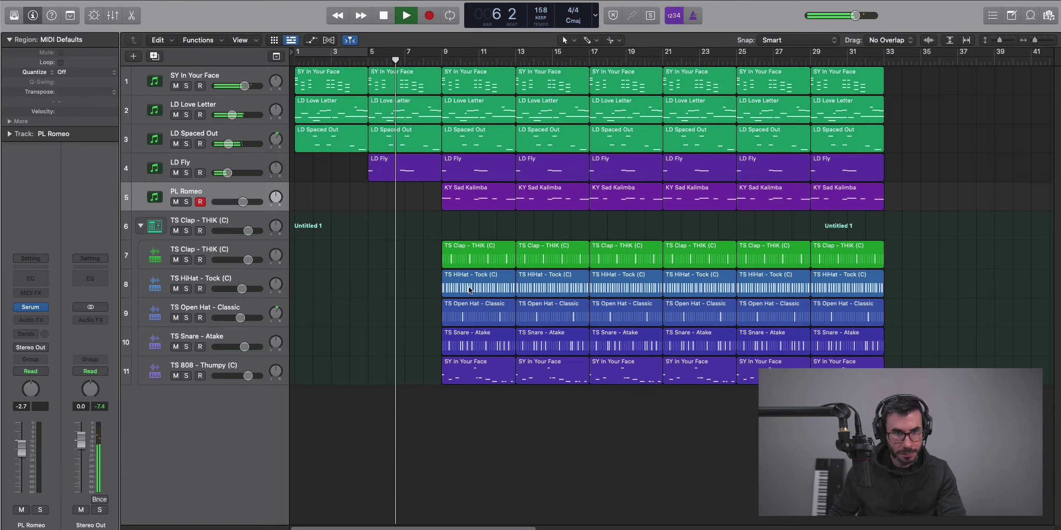
click(456, 373)
key(Delete)
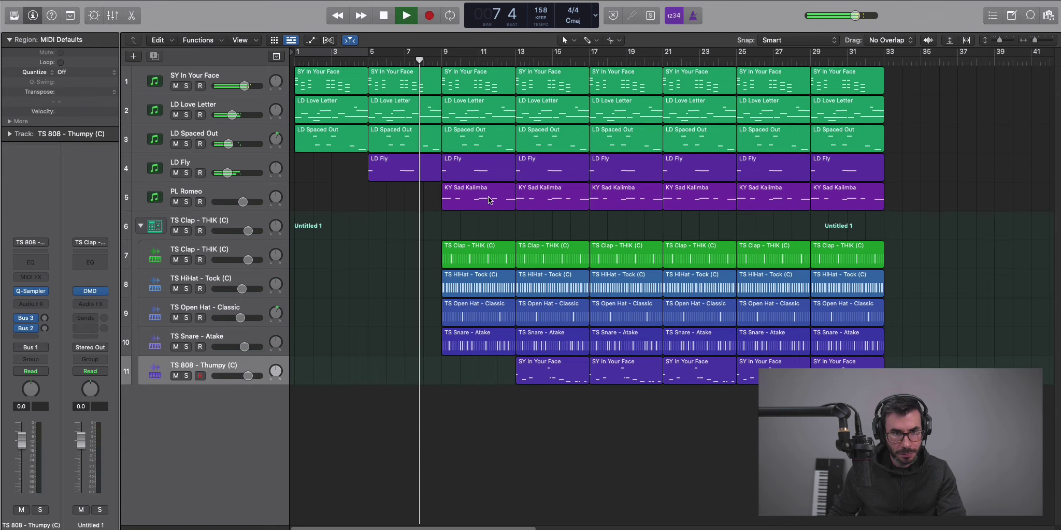
click(479, 203)
key(Delete)
click(536, 203)
key(Delete)
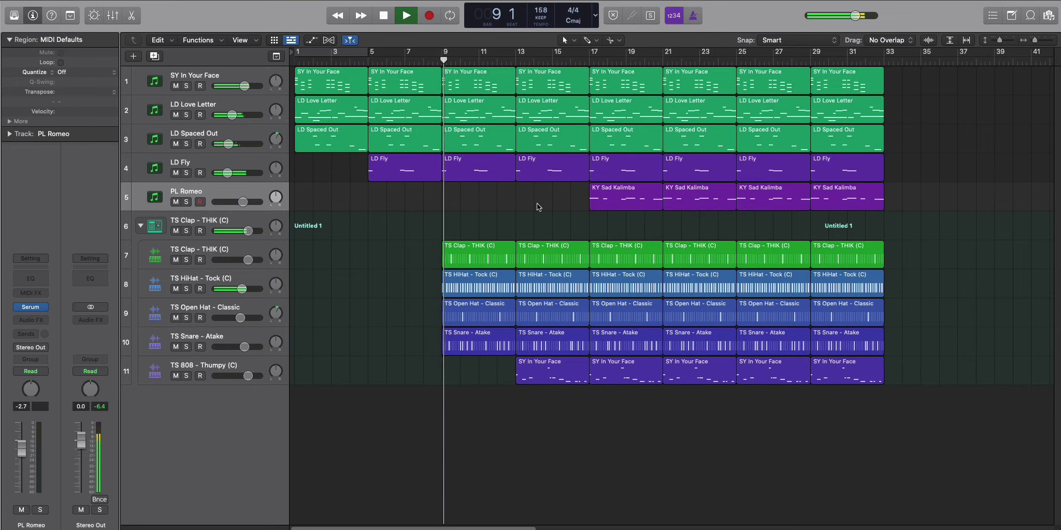
scroll(534, 239, down, 1)
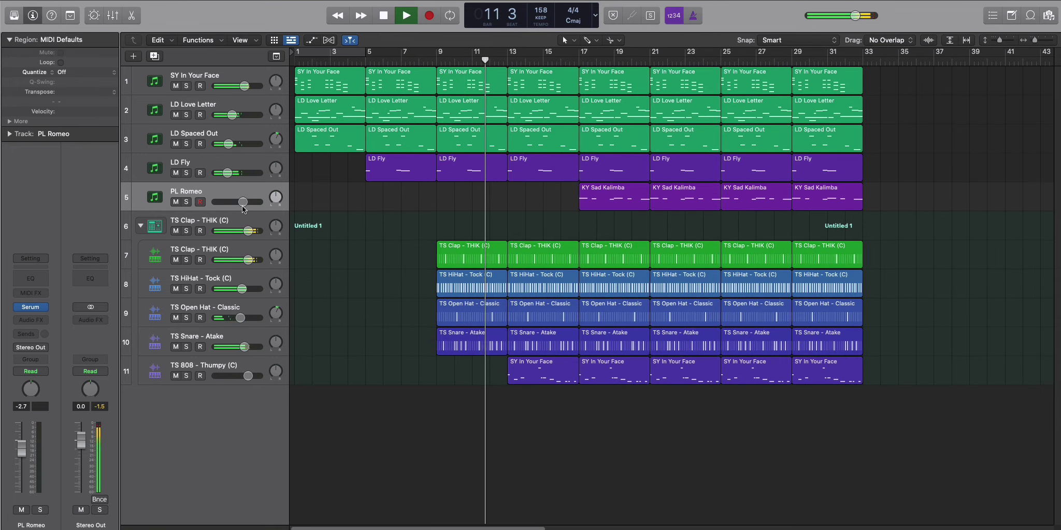
Step: Lower the LD Fly volume to -19.0 dB and delete the LD Spaced Out, LD Fly and kalimba regions from bars 17 to 24
click(200, 162)
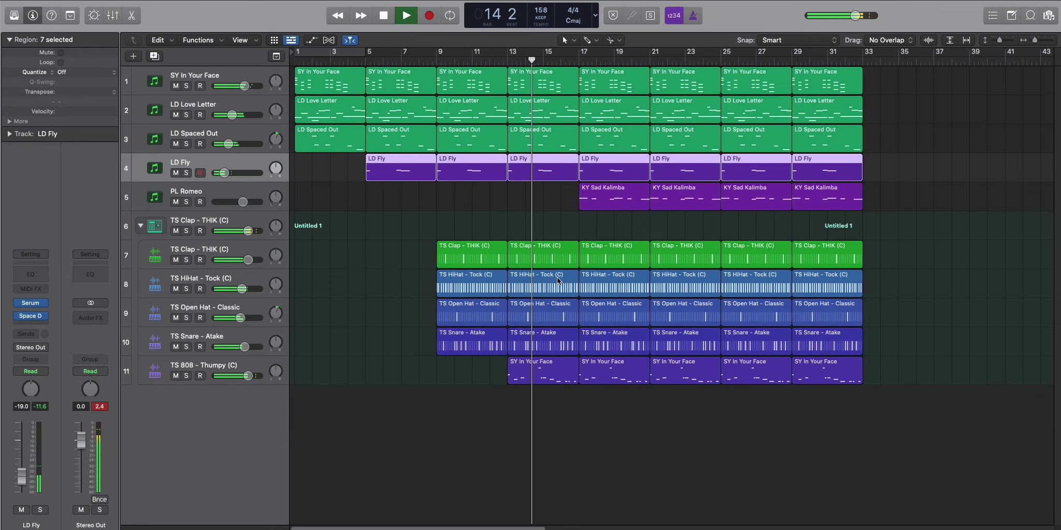
click(611, 201)
shift+click(612, 171)
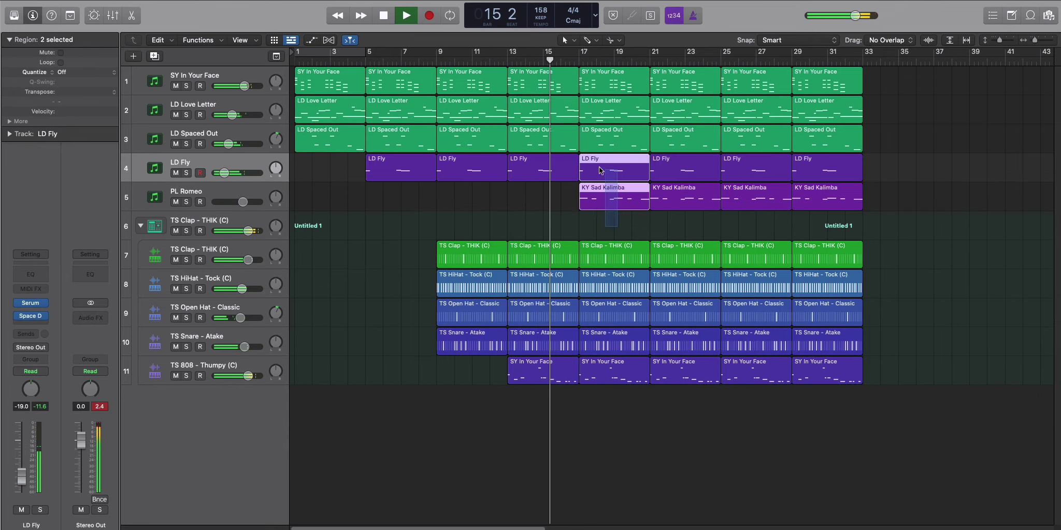
shift+click(615, 143)
key(Delete)
key(Delete)
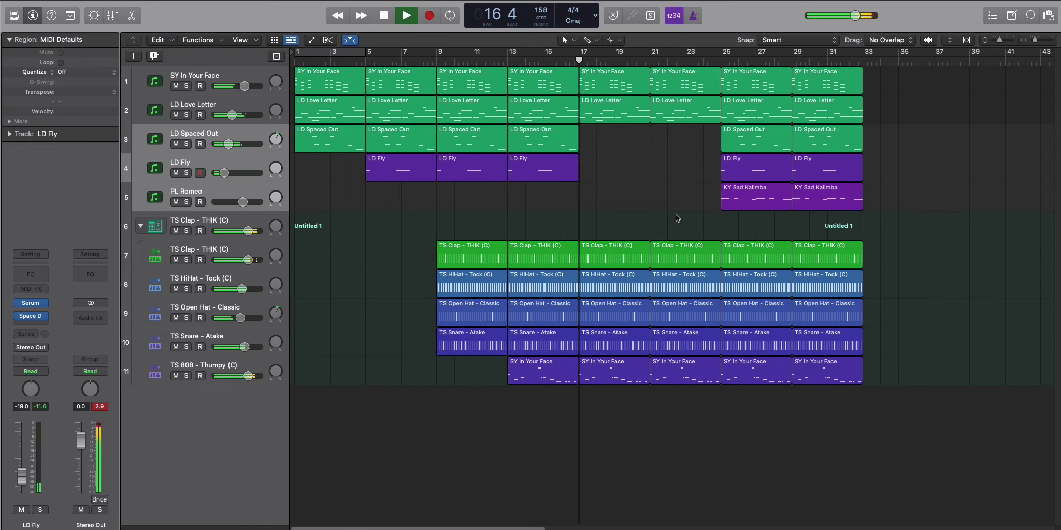
Step: Set the SY In Your Face volume to -1.3 dB and delete the 808 regions from bars 25 to 32
ctrl+alt+click(652, 237)
click(234, 82)
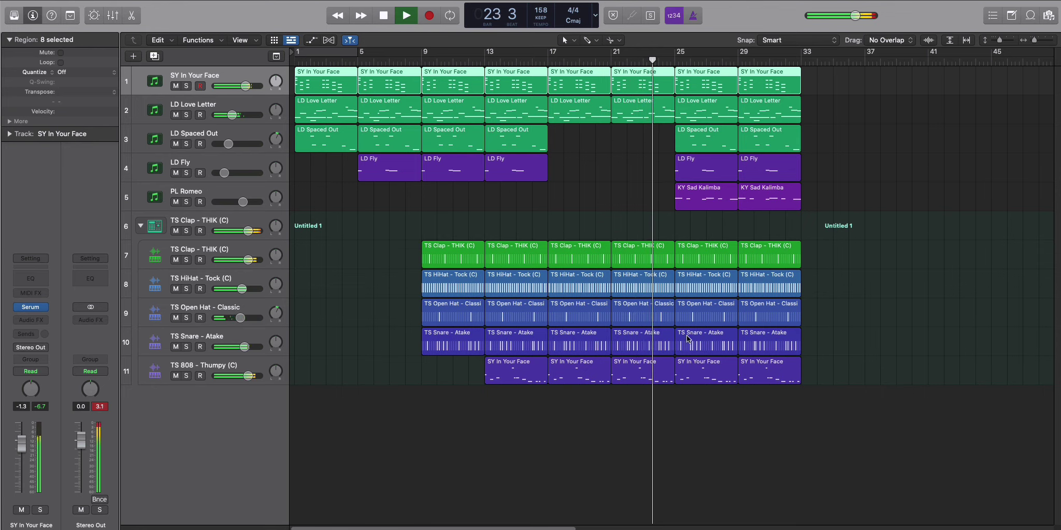
click(699, 369)
key(Delete)
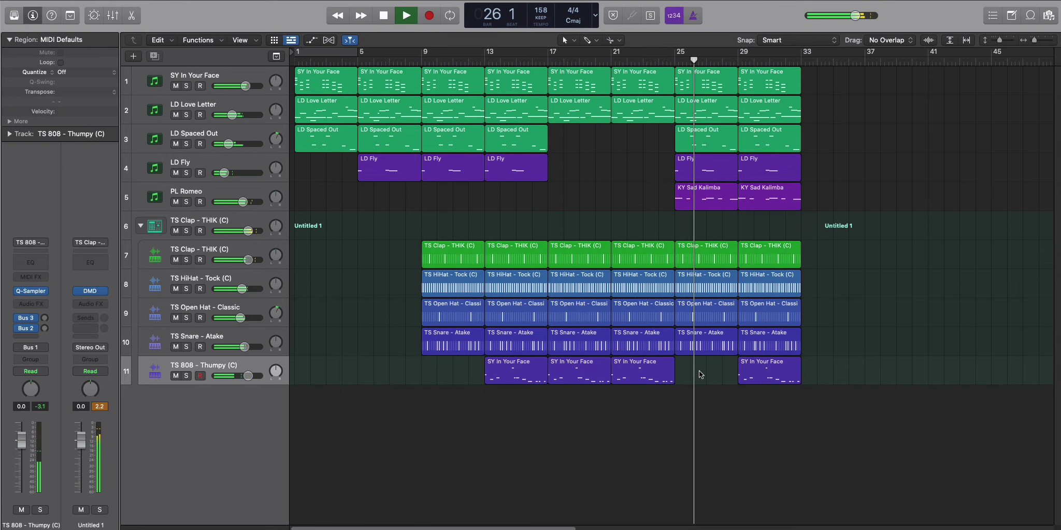
click(769, 370)
key(Delete)
Step: Repeat the five melodic tracks' regions of bars 25 to 32 across bars 33 to 40
drag(829, 384, 732, 233)
drag(852, 211, 695, 83)
key(super+r)
Step: Copy the drum and 808 regions of bars 17 to 24 to bars 33 to 40
drag(822, 360, 704, 251)
drag(662, 399, 572, 251)
drag(575, 256, 826, 258)
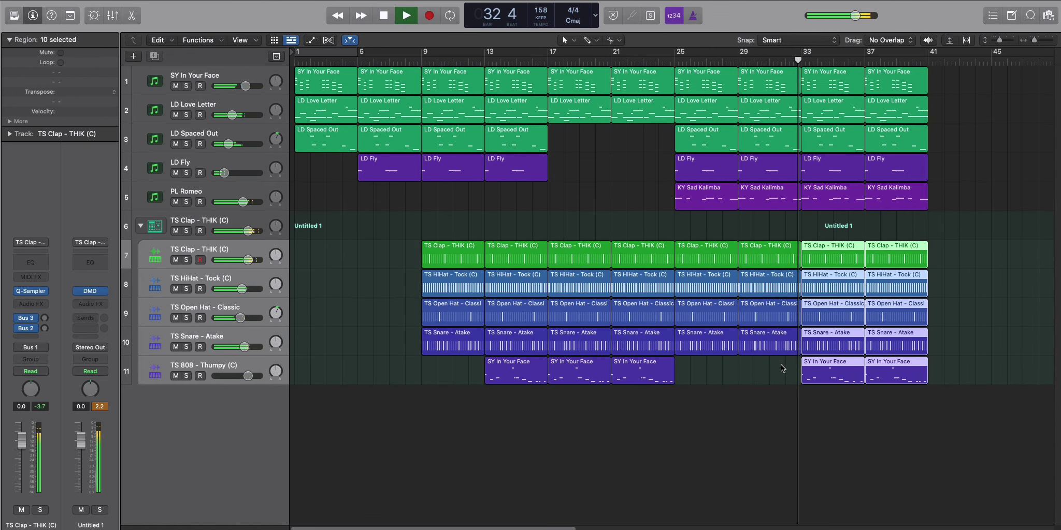
Step: Listen to the final section through the end of bar 40 and stop playback
click(284, 363)
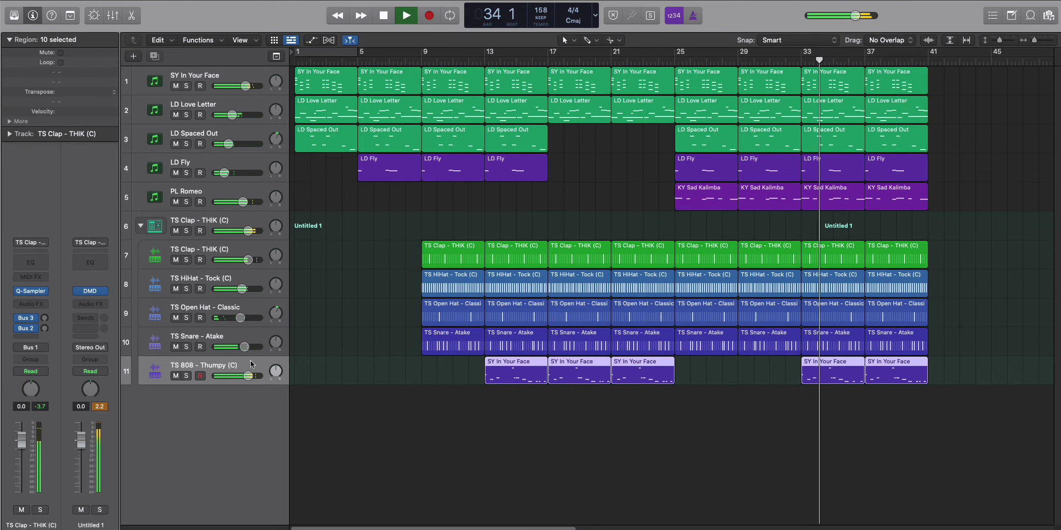
click(521, 421)
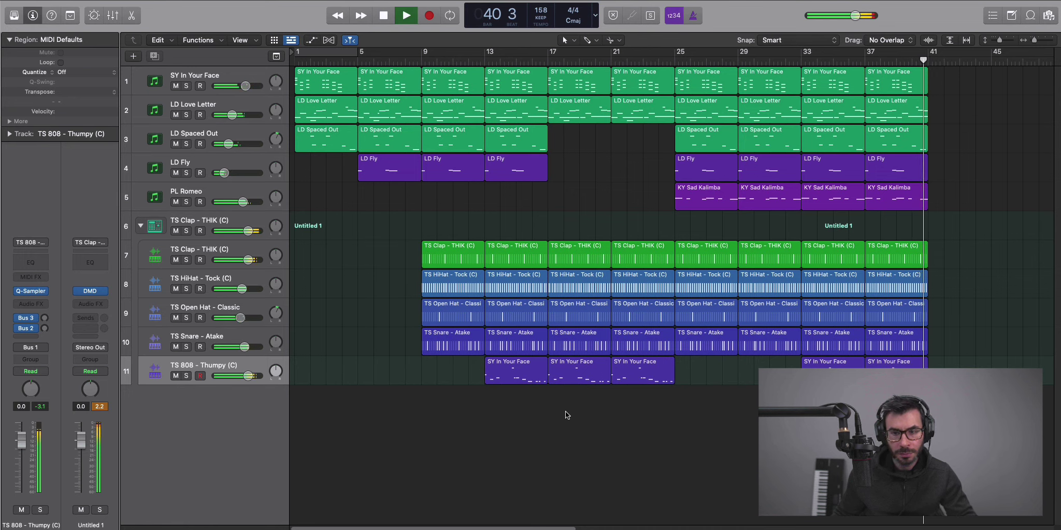
key(space)
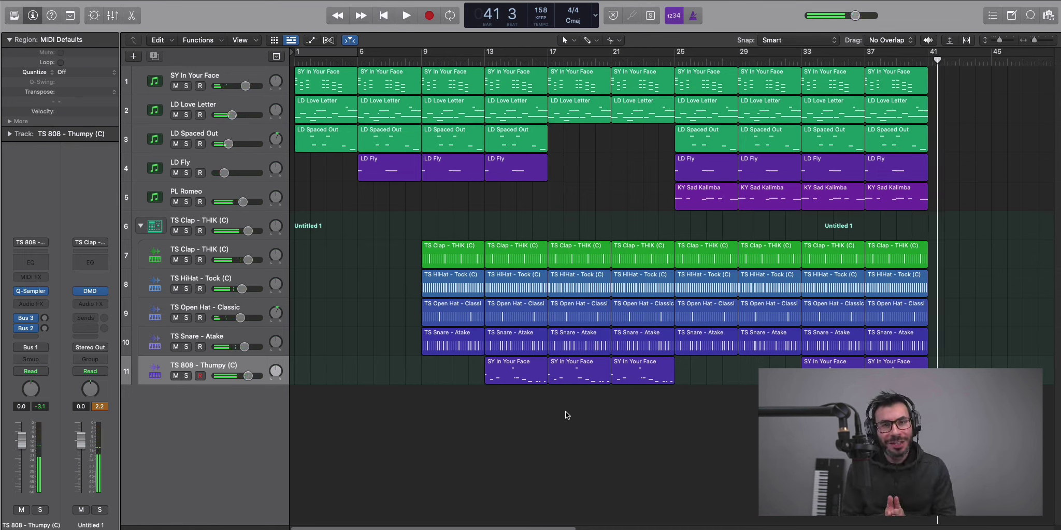